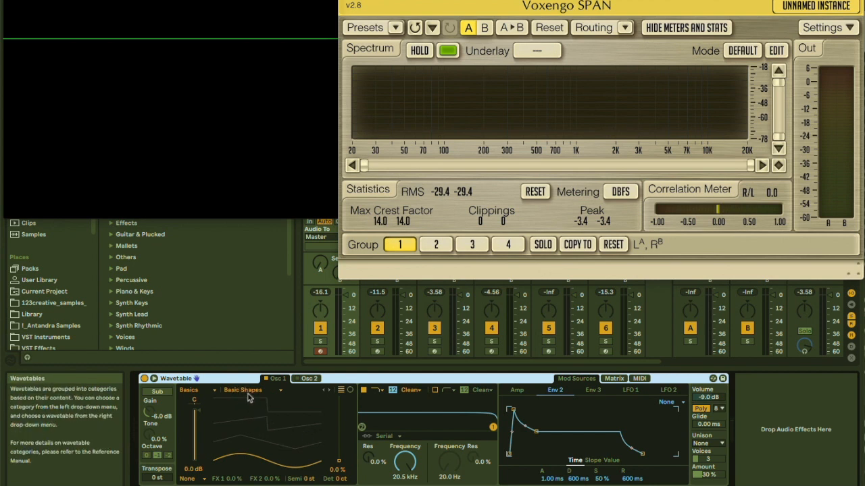
# - Sweep oscillator 1's wave position through the Basic Shapes wavetable up to 100%
pyautogui.moveTo(339, 466)
pyautogui.mouseDown()
pyautogui.moveTo(339, 396)
pyautogui.moveTo(340, 462)
pyautogui.mouseUp()
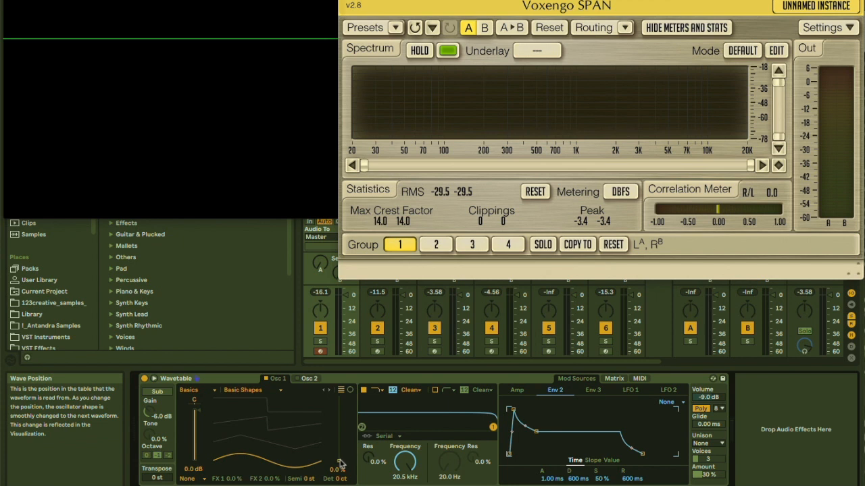
pyautogui.moveTo(339, 460); pyautogui.dragTo(339, 398)
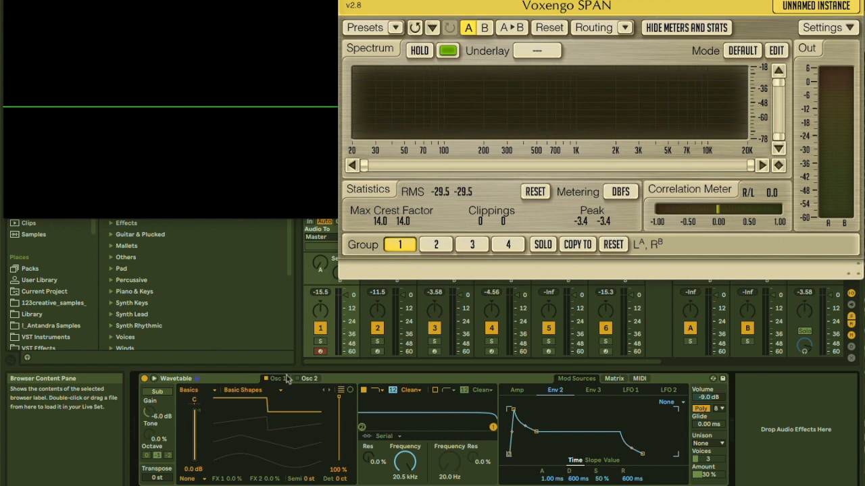
pyautogui.moveTo(338, 400)
pyautogui.mouseDown()
pyautogui.moveTo(337, 461)
pyautogui.moveTo(338, 400)
pyautogui.mouseUp()
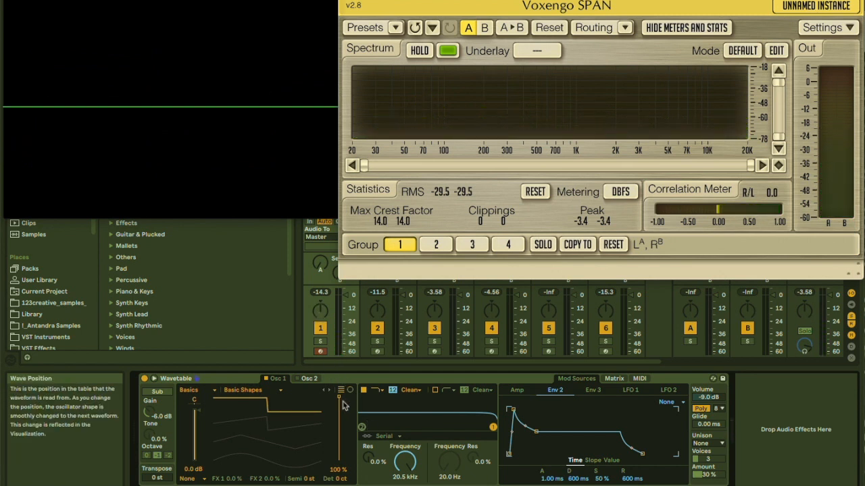
# - Browse oscillator 1's wavetable categories and tables, and change the category to Filter
pyautogui.click(195, 391)
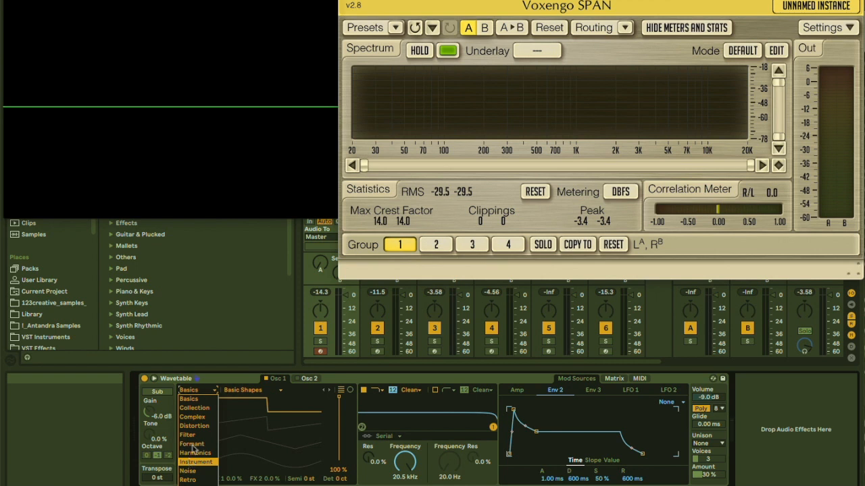
pyautogui.click(235, 391)
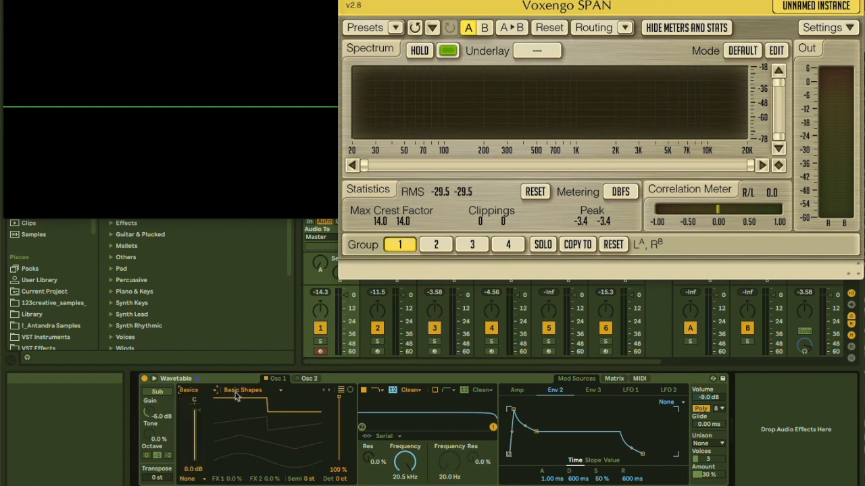
pyautogui.click(236, 391)
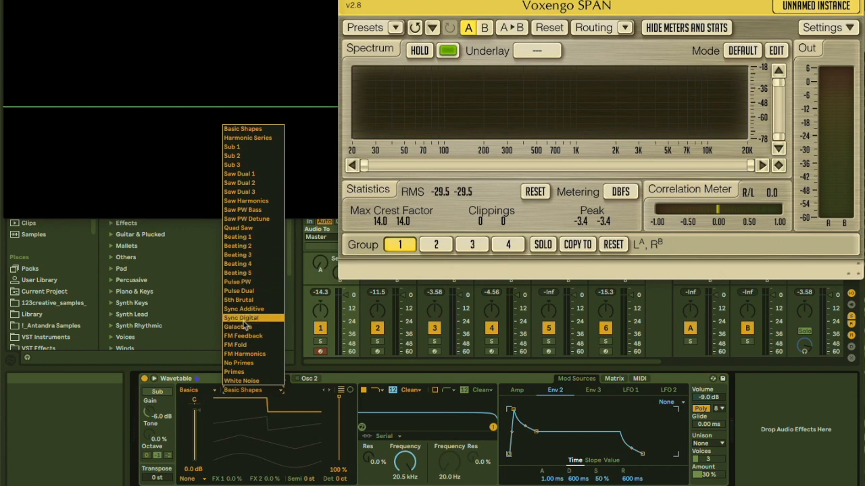
pyautogui.click(191, 390)
pyautogui.click(191, 391)
pyautogui.click(187, 435)
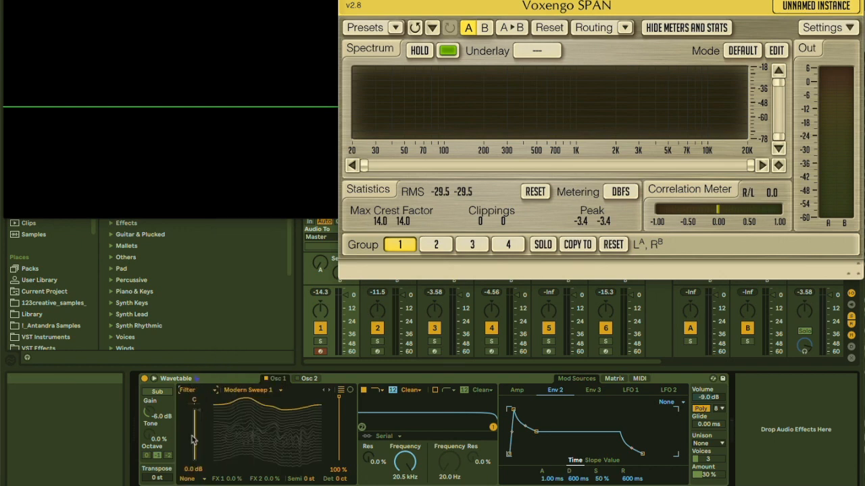
# - Lower oscillator 1's wave position to 0% and advance to the Dark Throaty wavetable
pyautogui.click(240, 390)
pyautogui.click(295, 395)
pyautogui.moveTo(294, 395); pyautogui.dragTo(338, 461)
pyautogui.click(329, 391)
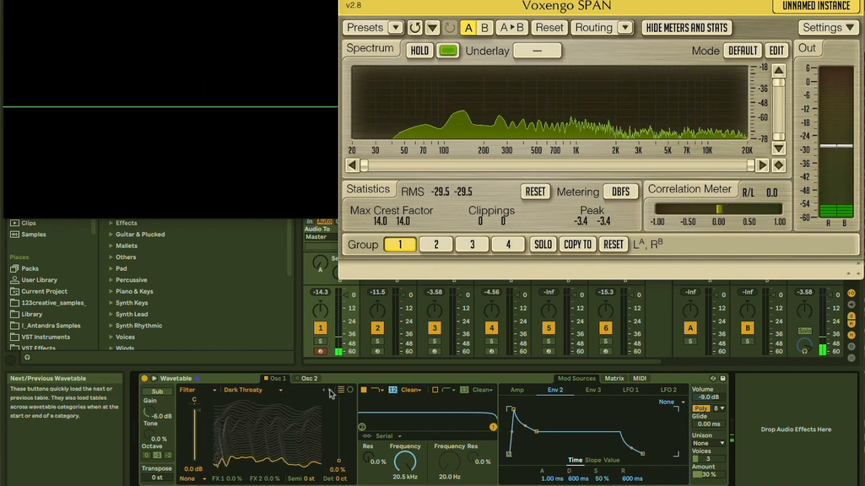
# - Sweep the Dark Throaty wave position up to 100%, and load the Nasal wavetable with the position at 0%
pyautogui.moveTo(339, 460); pyautogui.dragTo(338, 395)
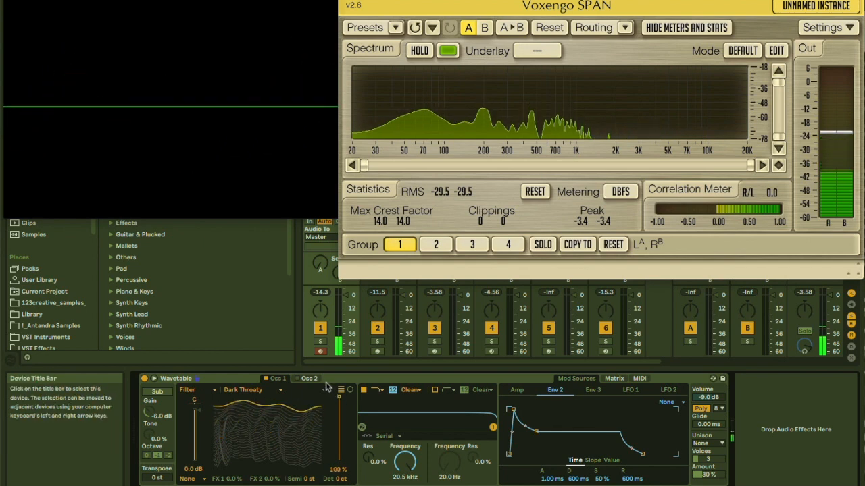
pyautogui.click(330, 389)
pyautogui.moveTo(341, 401); pyautogui.dragTo(338, 466)
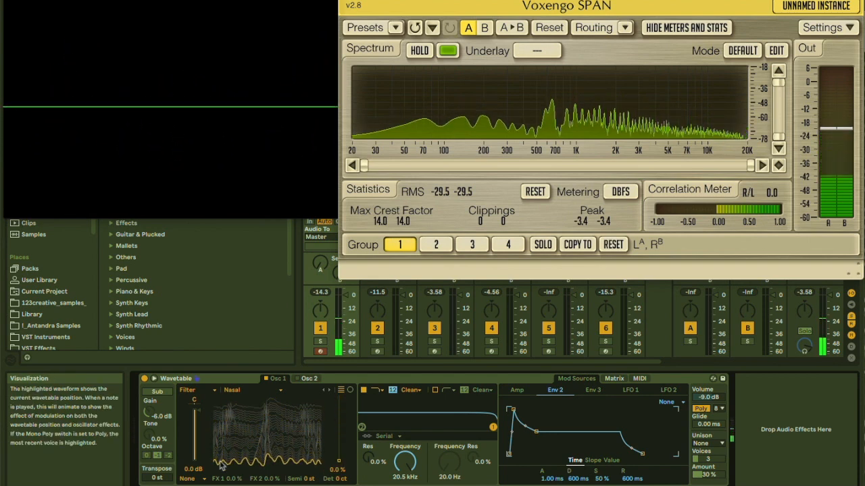
# - Set oscillator 1's effect mode to Fm and try out its amount, returning it to 0%
pyautogui.click(188, 479)
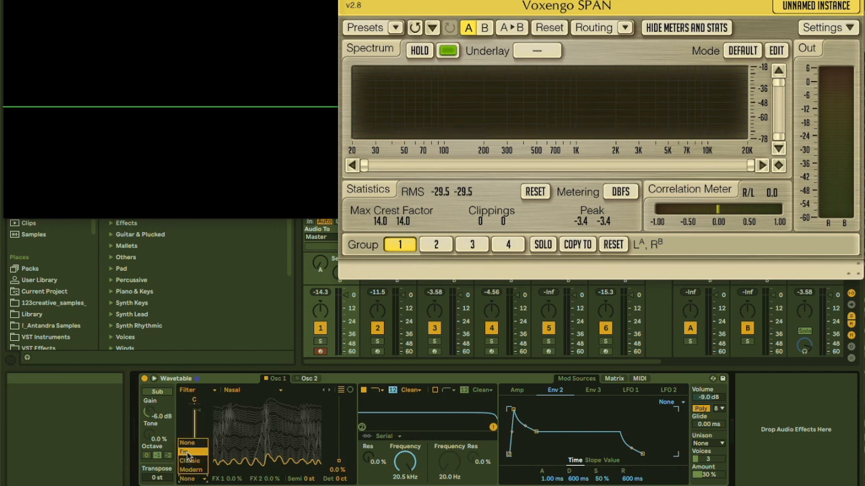
pyautogui.click(189, 453)
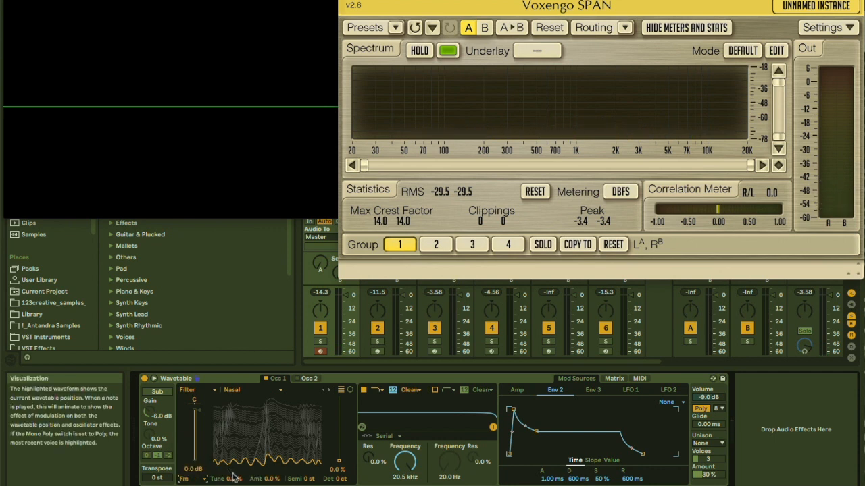
pyautogui.moveTo(272, 479)
pyautogui.mouseDown()
pyautogui.moveTo(272, 433)
pyautogui.moveTo(272, 477)
pyautogui.mouseUp()
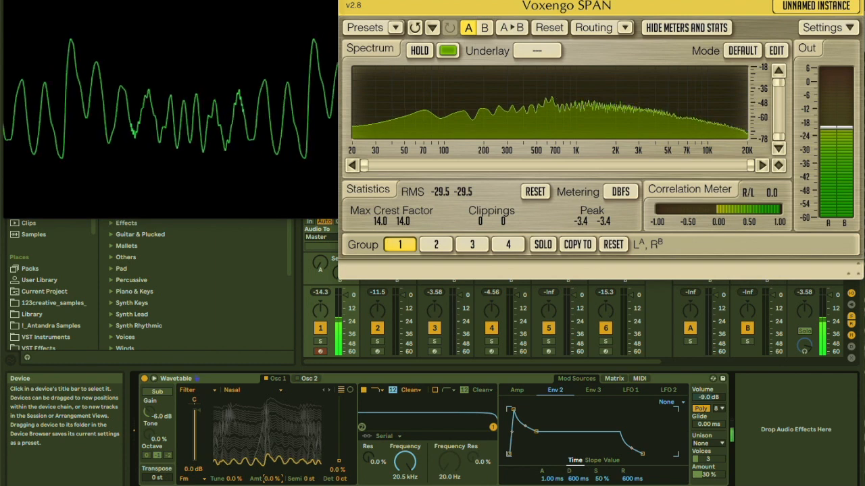
# - Switch oscillator 1's effect mode to Classic and try out the pulse width, resetting it to 0%
pyautogui.click(193, 480)
pyautogui.click(193, 466)
pyautogui.moveTo(233, 478); pyautogui.dragTo(234, 424)
pyautogui.doubleClick(231, 480)
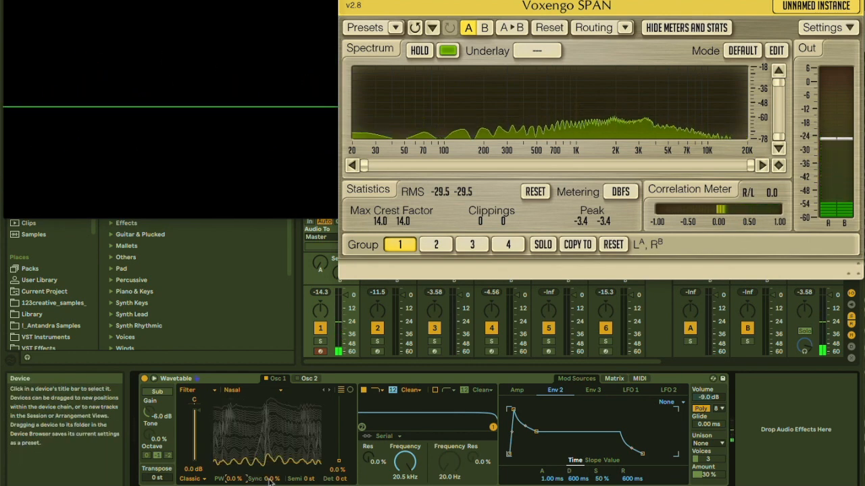
# - Set oscillator 1's sync to 73% and semitone transpose to -12 st, keeping the pulse width at 0%
pyautogui.moveTo(272, 479); pyautogui.dragTo(272, 449)
pyautogui.moveTo(309, 478); pyautogui.dragTo(271, 434)
pyautogui.moveTo(271, 479); pyautogui.dragTo(271, 446)
pyautogui.moveTo(233, 479)
pyautogui.mouseDown()
pyautogui.moveTo(234, 463)
pyautogui.moveTo(235, 479)
pyautogui.mouseUp()
pyautogui.doubleClick(233, 480)
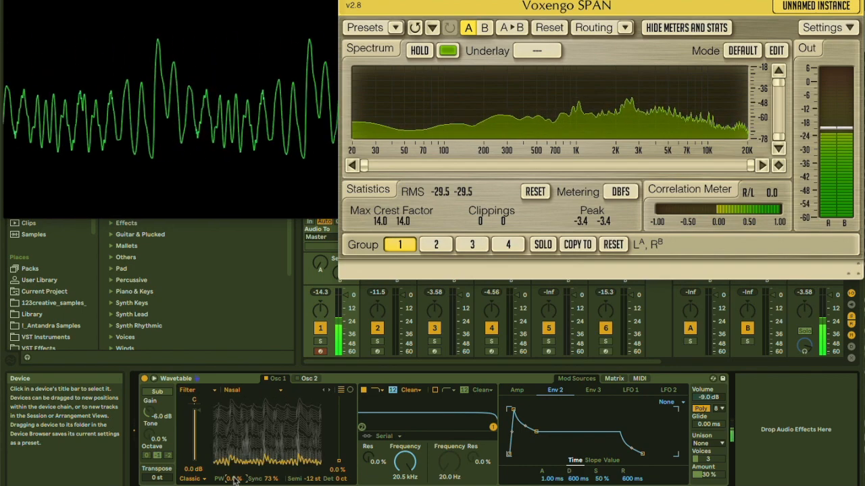
pyautogui.click(271, 479)
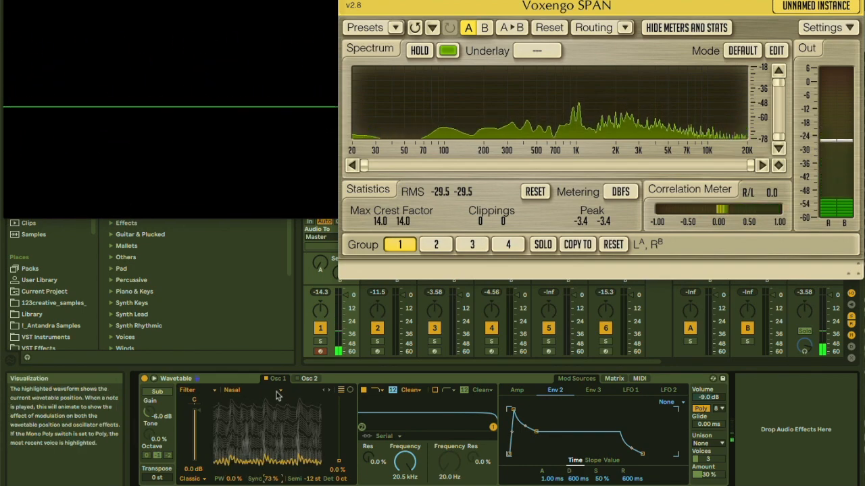
# - Load the Super Phased wavetable with 14% pulse width and 0% sync, and lower the first filter's frequency to 6.11 kHz
pyautogui.click(330, 390)
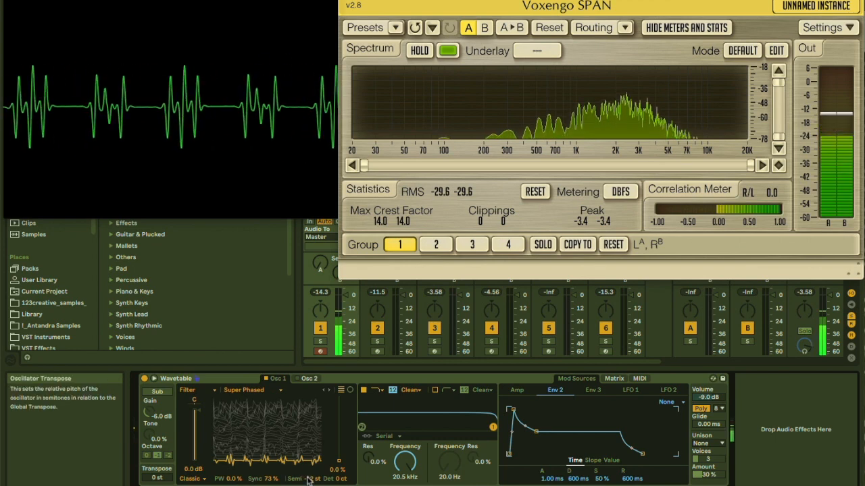
pyautogui.moveTo(271, 479)
pyautogui.mouseDown()
pyautogui.moveTo(233, 456)
pyautogui.moveTo(234, 446)
pyautogui.moveTo(233, 485)
pyautogui.moveTo(234, 465)
pyautogui.mouseUp()
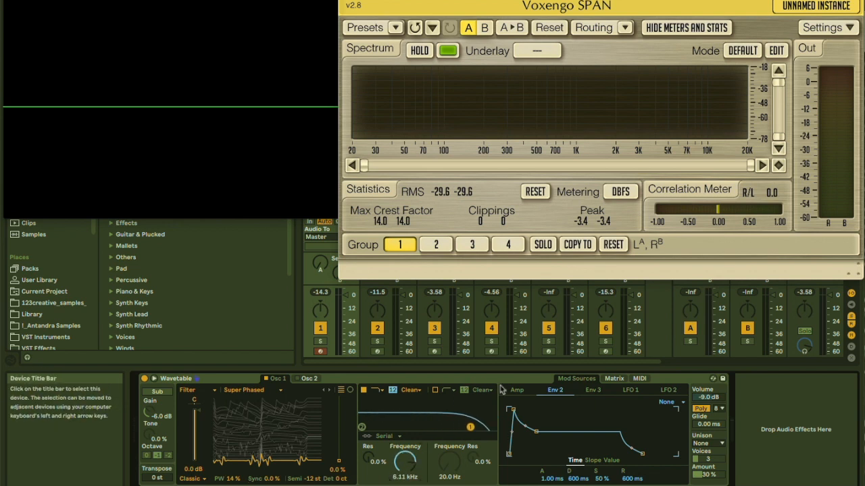
# - Shape the amp envelope with a 0 ms attack, about 259 ms decay and about -25 dB sustain
pyautogui.click(517, 394)
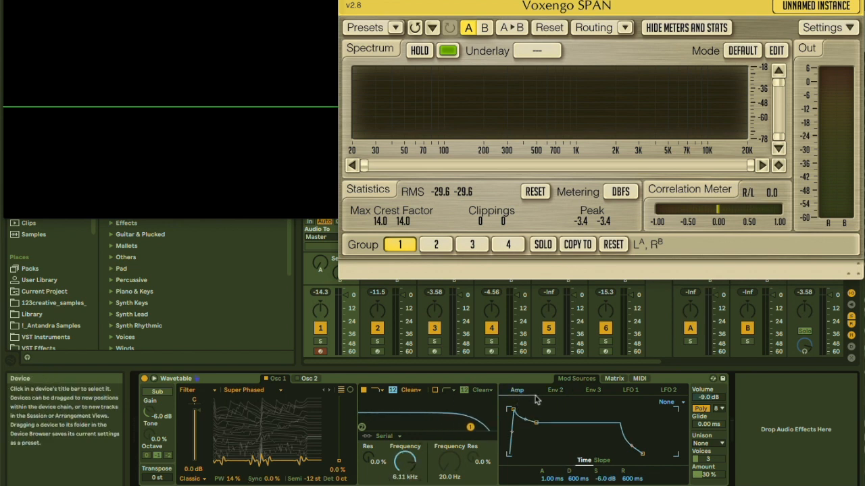
pyautogui.click(665, 392)
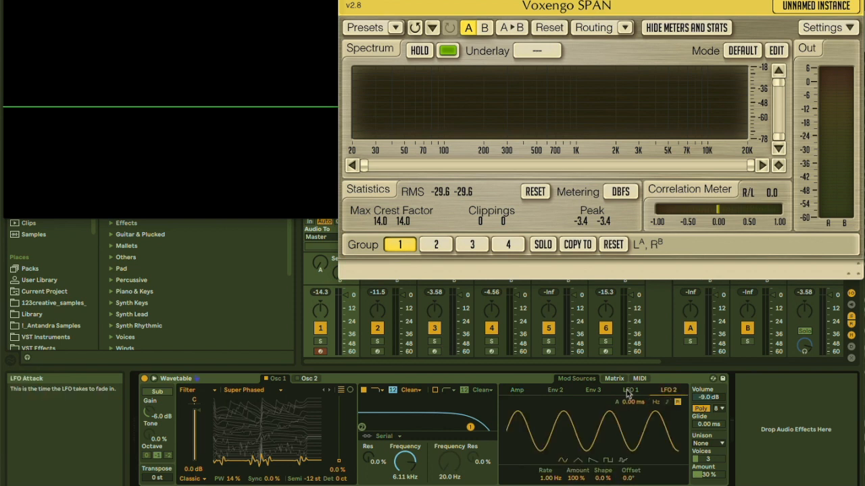
pyautogui.click(589, 392)
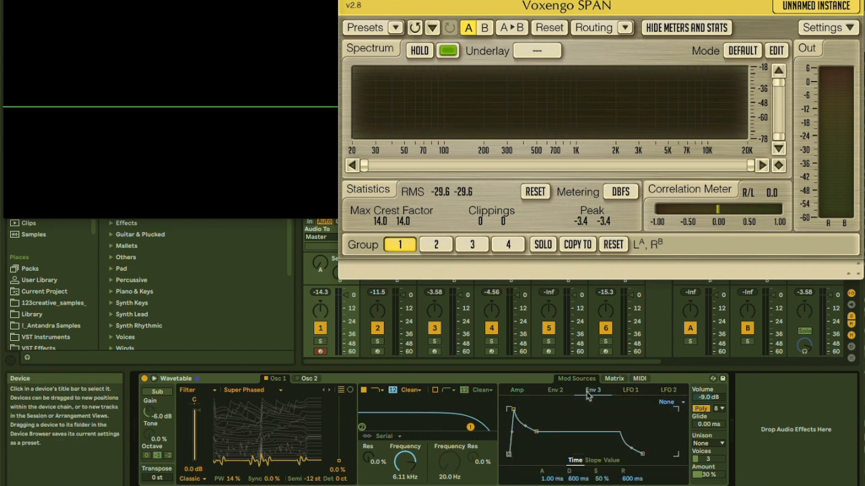
pyautogui.click(518, 392)
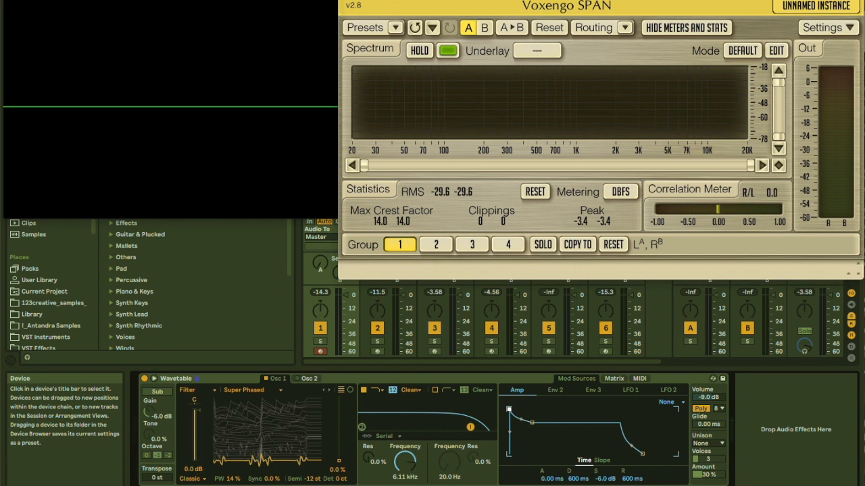
pyautogui.moveTo(532, 427); pyautogui.dragTo(530, 451)
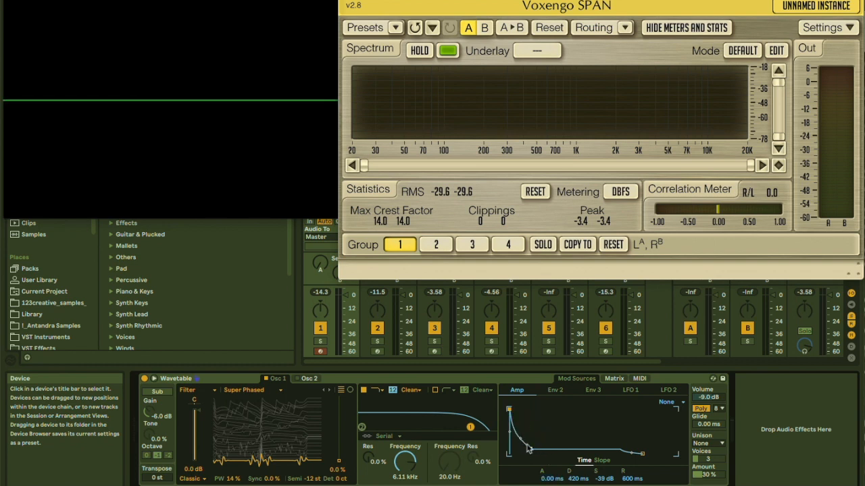
pyautogui.moveTo(529, 449); pyautogui.dragTo(526, 445)
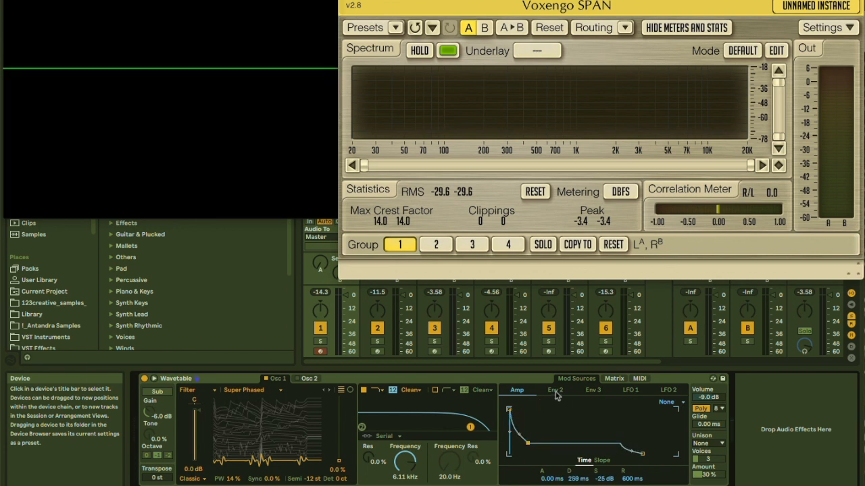
# - Route Env 2 to the Osc 1 position in the modulation matrix with an amount of 92
pyautogui.click(556, 391)
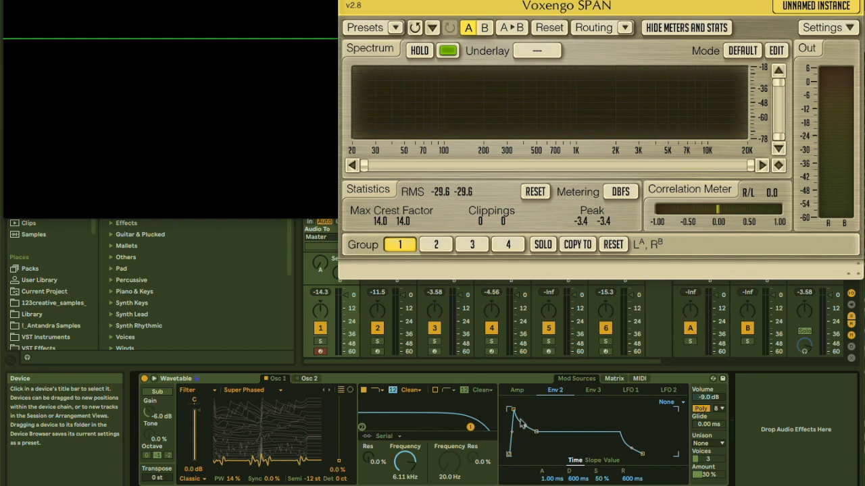
pyautogui.click(615, 380)
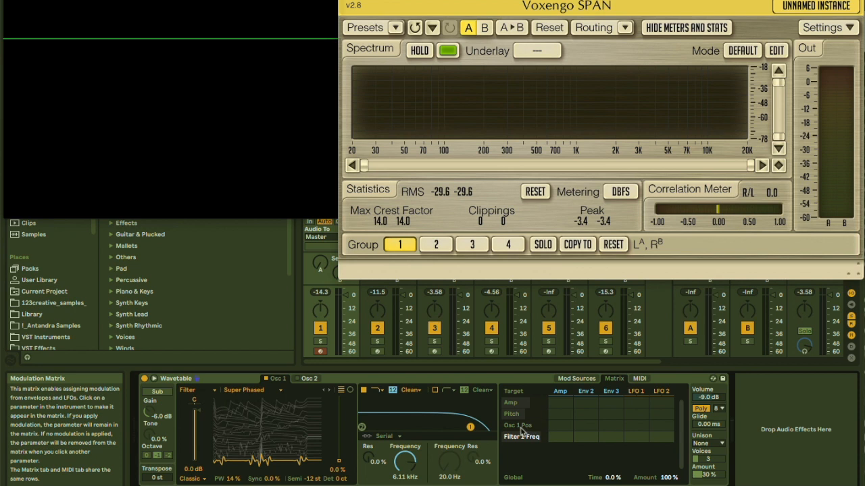
pyautogui.click(582, 425)
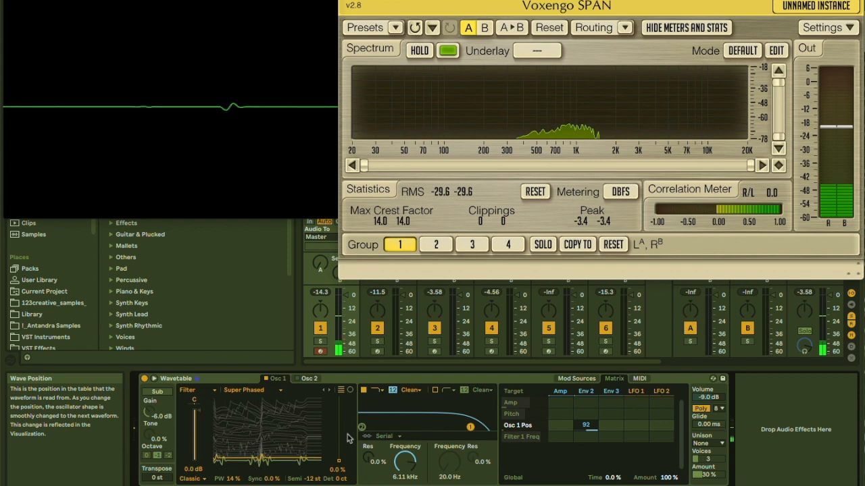
# - Set Env 2's attack to about 869 ms and advance oscillator 1 to the AEIOU wavetable in the Formant category
pyautogui.click(585, 391)
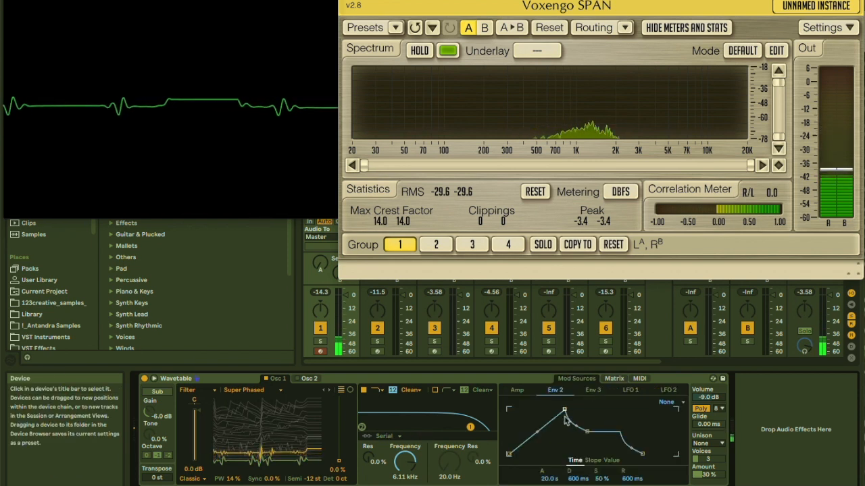
pyautogui.moveTo(564, 409); pyautogui.dragTo(534, 412)
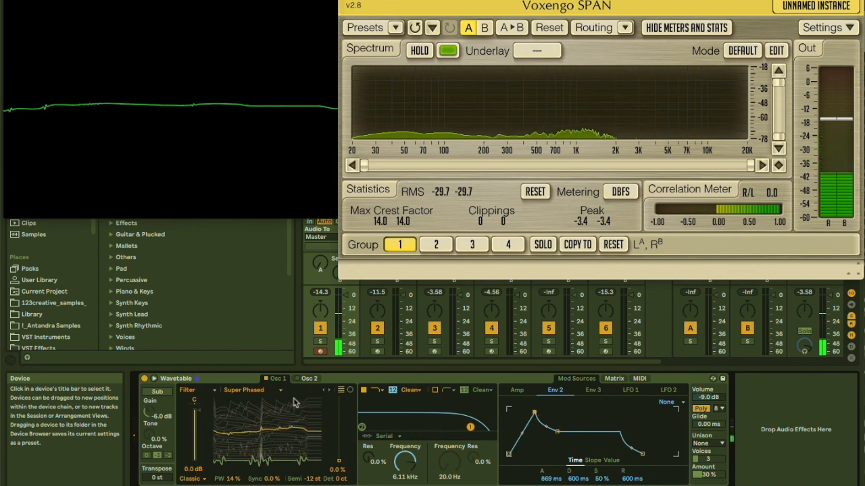
pyautogui.click(330, 391)
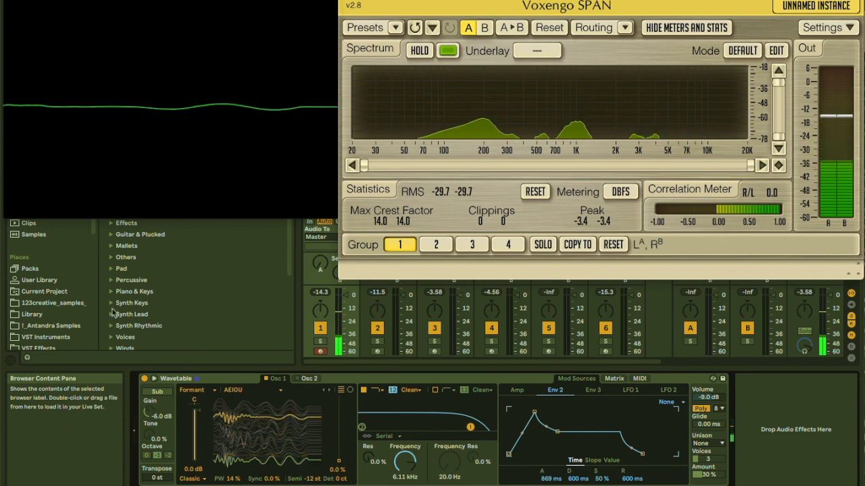
# - Load the sample Halfred_TribalSnare.wav into oscillator 1 as its wavetable, and shorten Env 2's attack to about 226 ms
pyautogui.click(43, 235)
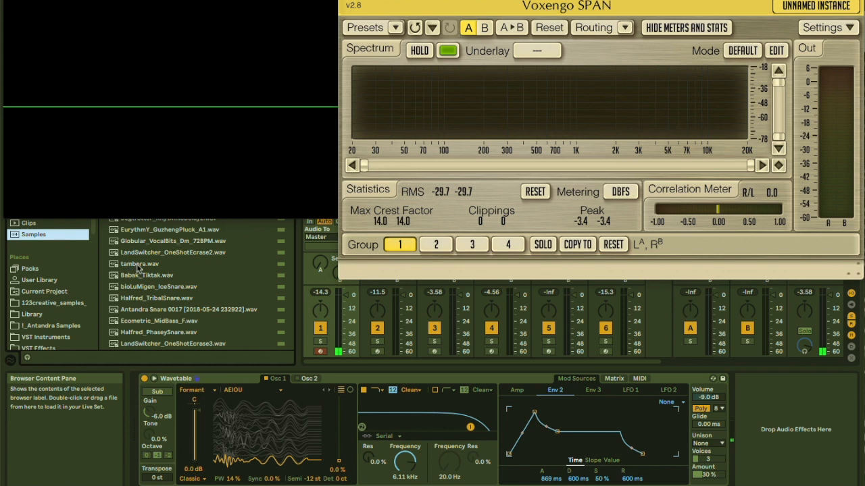
pyautogui.click(135, 279)
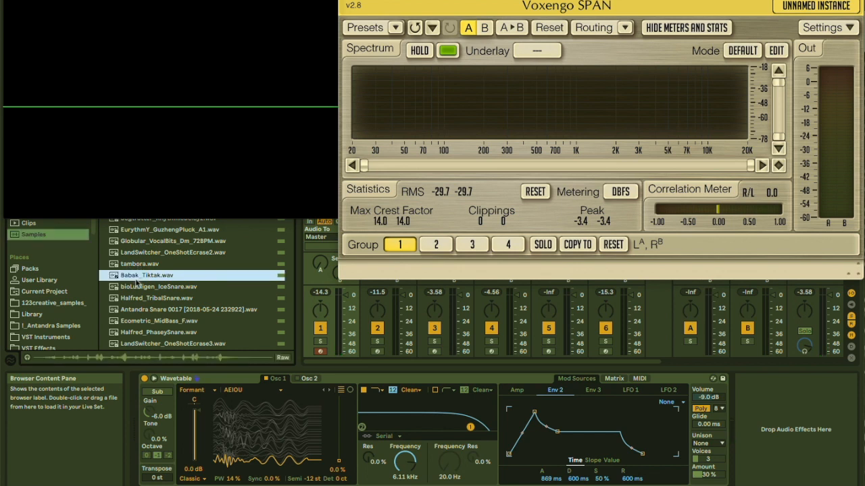
pyautogui.click(136, 298)
pyautogui.scroll(-3, 140, 283)
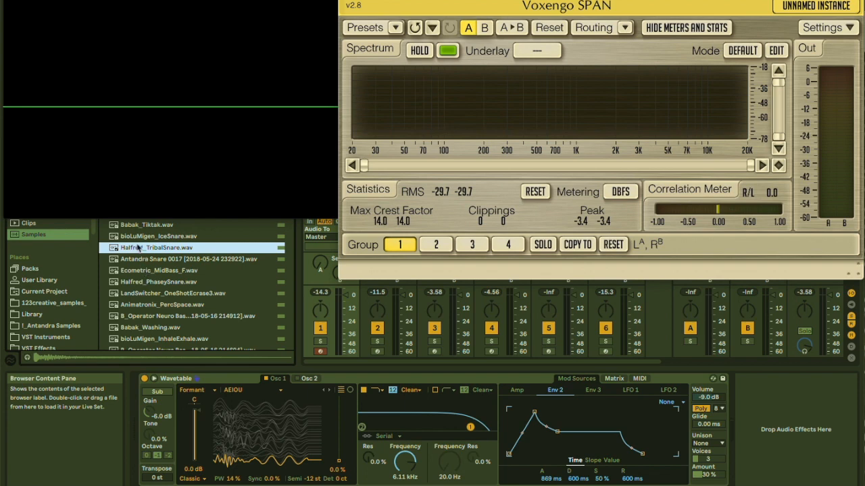
pyautogui.moveTo(228, 424); pyautogui.dragTo(237, 422)
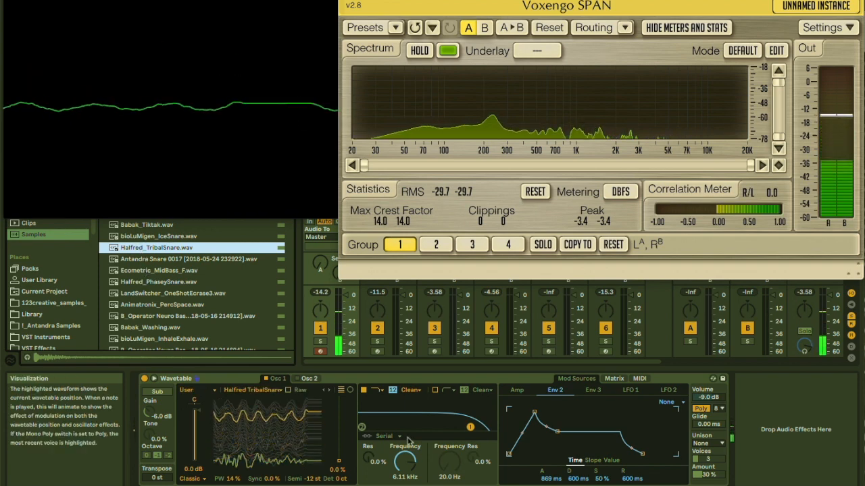
pyautogui.moveTo(533, 413); pyautogui.dragTo(519, 410)
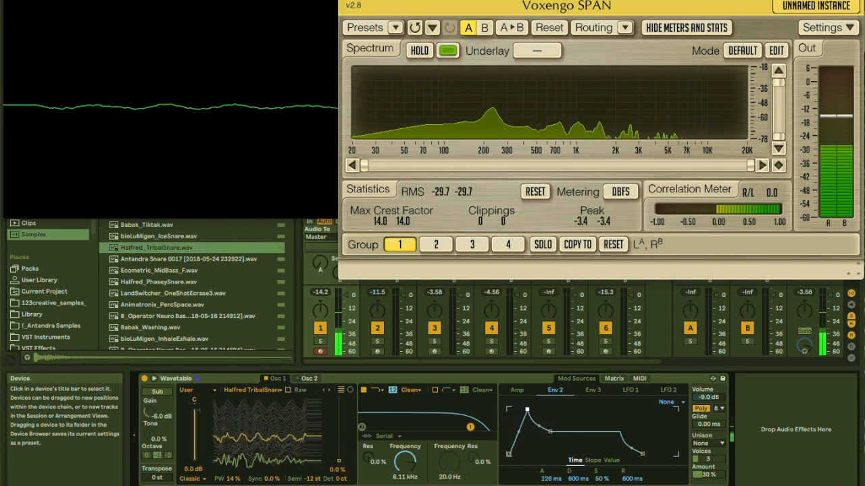
# - Preview the Halfred_TribalSnare.wav sample in the browser
pyautogui.moveTo(519, 410); pyautogui.dragTo(527, 411)
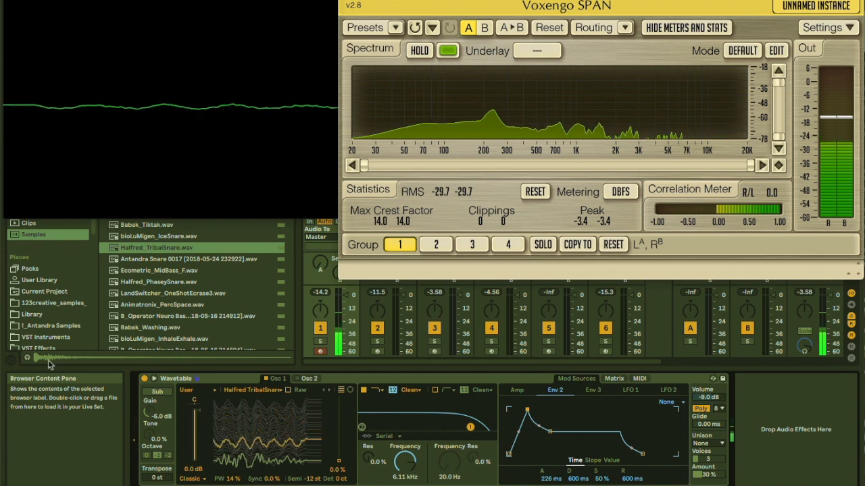
pyautogui.click(28, 358)
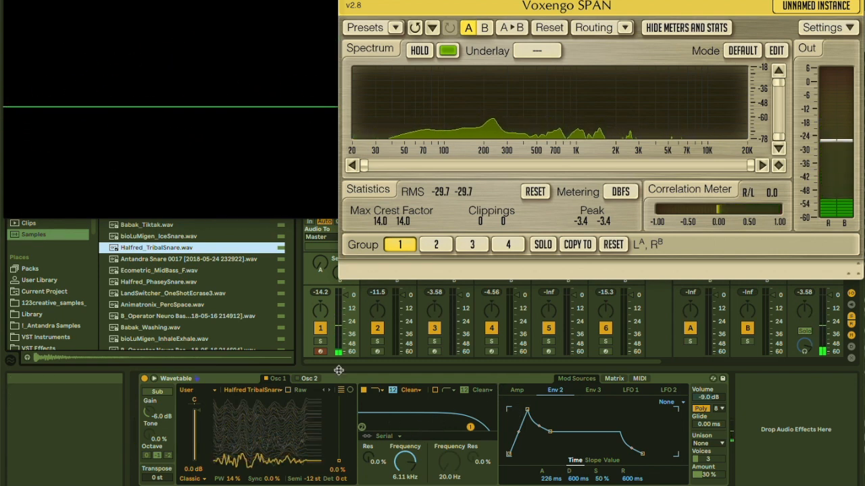
# - Switch to the Serum synth on track 2 and open the wavetable editor for oscillator A
pyautogui.click(398, 368)
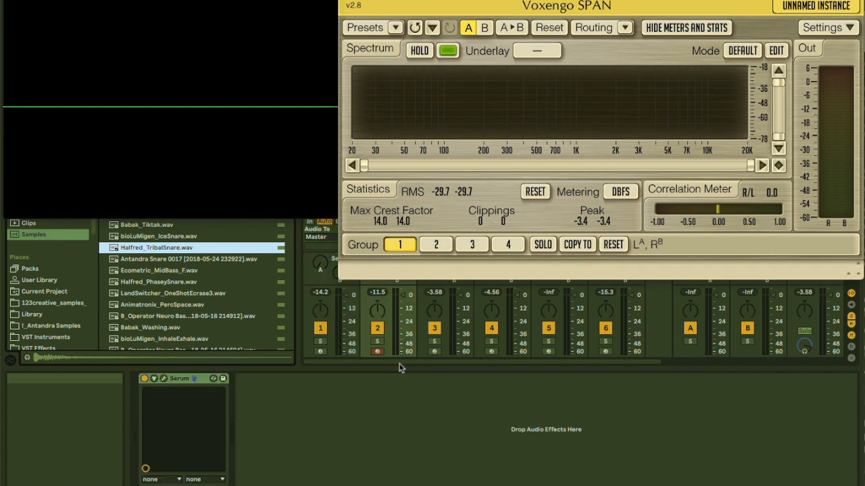
pyautogui.click(164, 379)
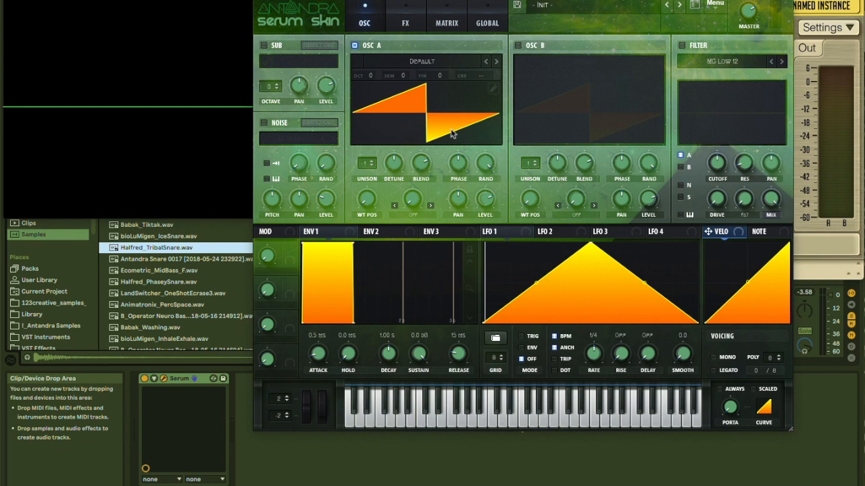
pyautogui.moveTo(369, 5); pyautogui.dragTo(190, 173)
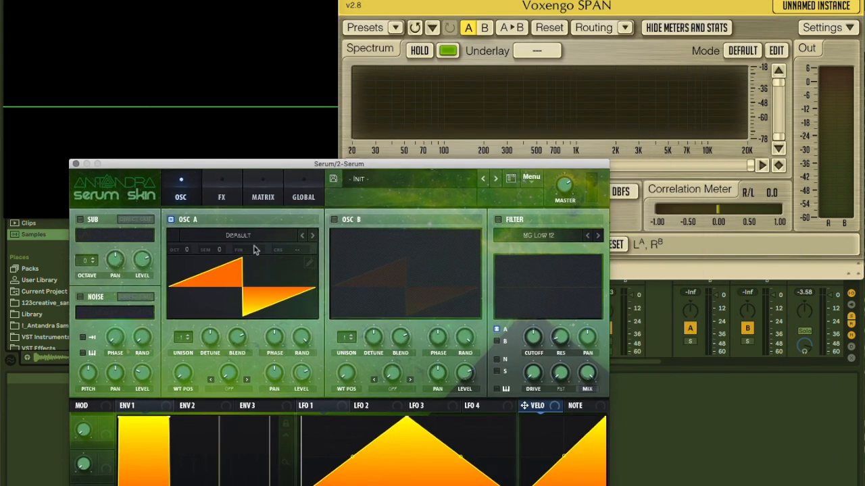
pyautogui.click(305, 265)
pyautogui.moveTo(237, 164); pyautogui.dragTo(237, 125)
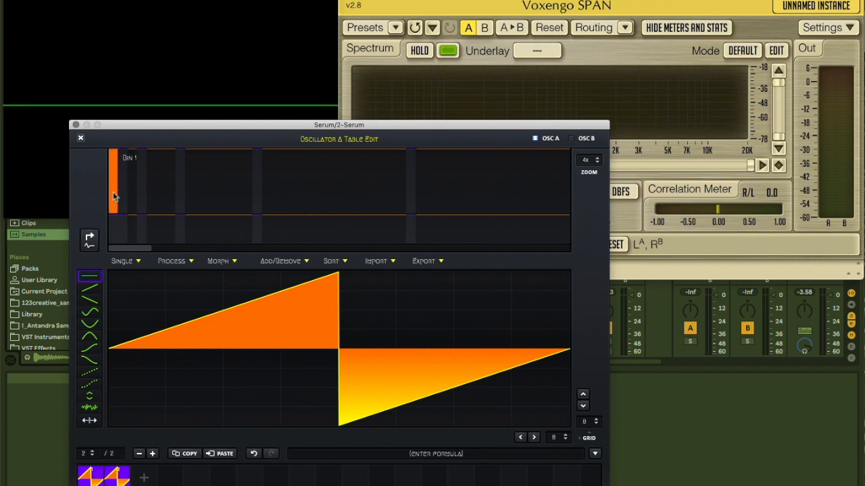
# - Draw a handful of low harmonic bins into wavetable frame 2, and return to the sawtooth in frame 1
pyautogui.moveTo(114, 195)
pyautogui.mouseDown()
pyautogui.moveTo(136, 194)
pyautogui.moveTo(210, 232)
pyautogui.moveTo(272, 245)
pyautogui.mouseUp()
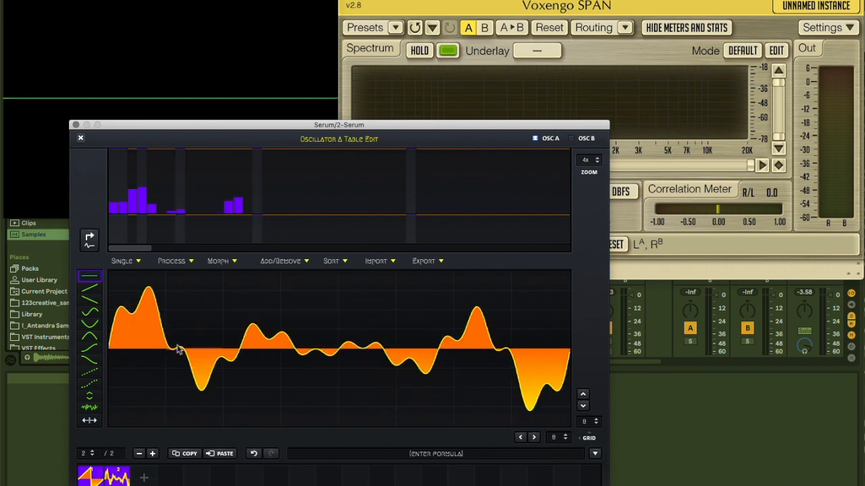
pyautogui.click(98, 479)
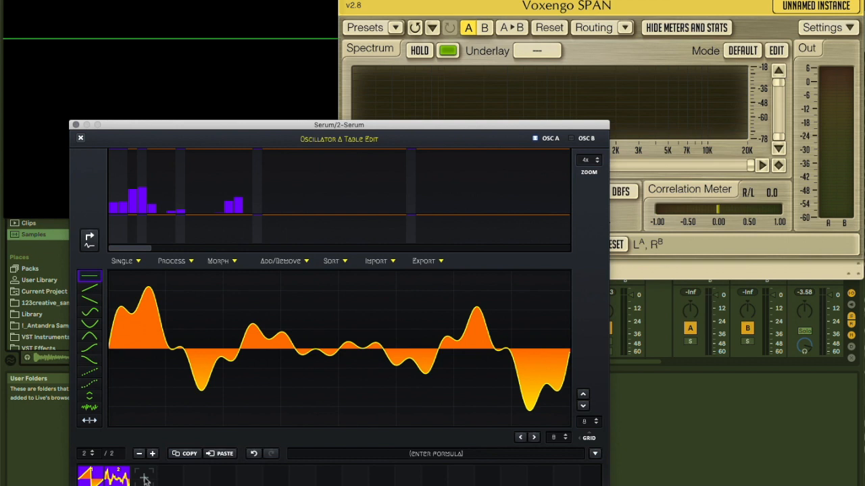
pyautogui.click(95, 482)
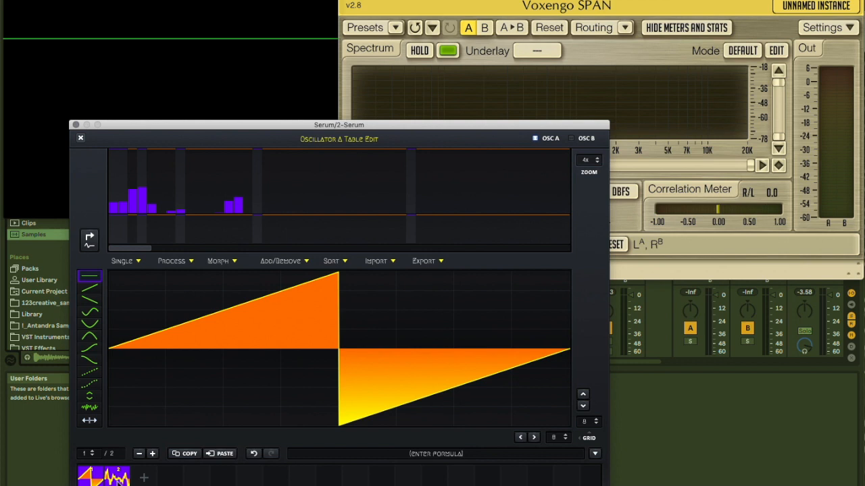
# - Apply a spectral morph between the two frames and scan through the wavetable to frame 256
pyautogui.click(223, 264)
pyautogui.click(225, 292)
pyautogui.moveTo(87, 457); pyautogui.dragTo(27, 290)
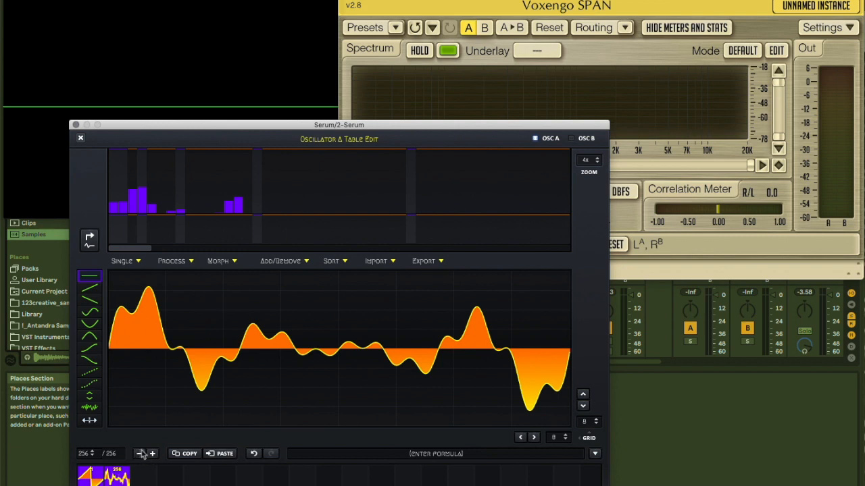
# - Remove the morphed end frame and draw noise across the middle and falling part of a second sawtooth frame
pyautogui.click(140, 454)
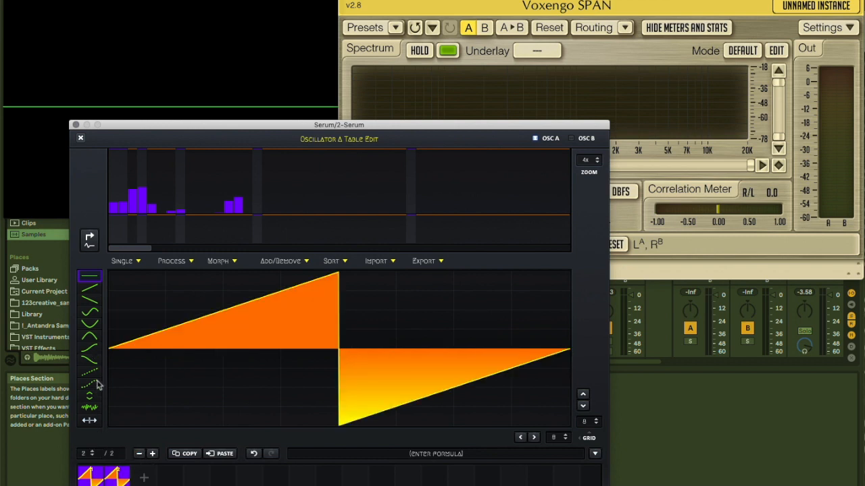
pyautogui.moveTo(314, 329); pyautogui.dragTo(372, 339)
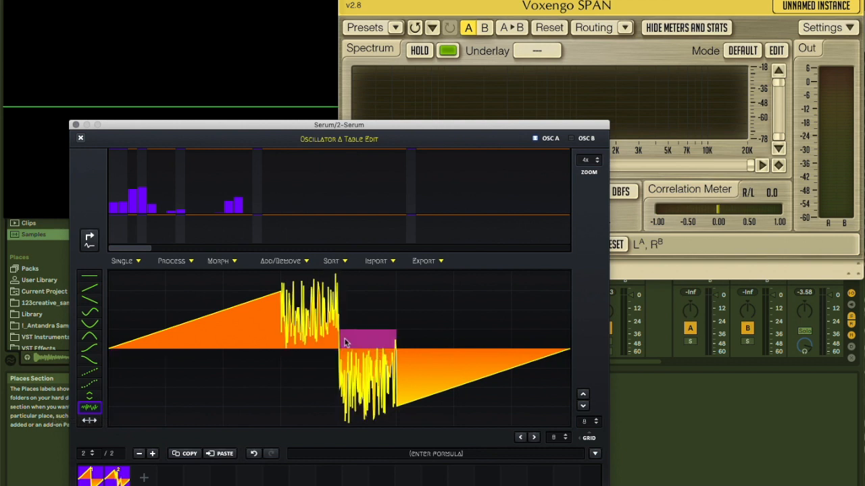
pyautogui.click(435, 341)
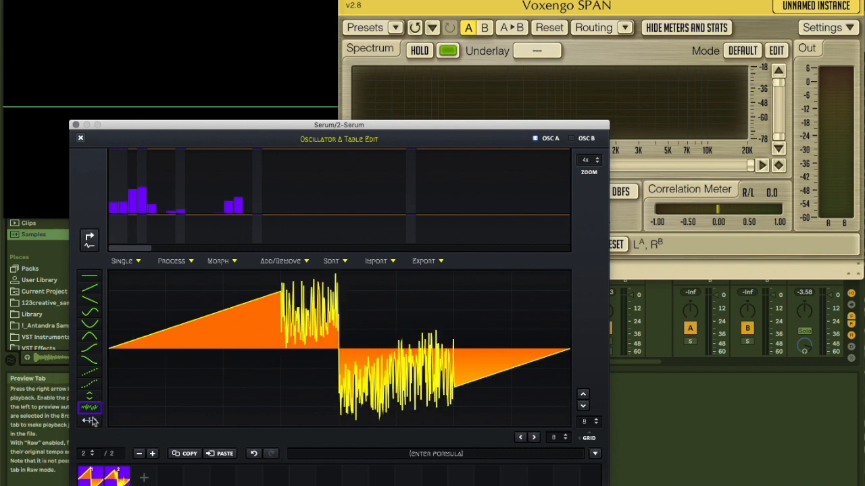
pyautogui.moveTo(466, 376); pyautogui.dragTo(467, 393)
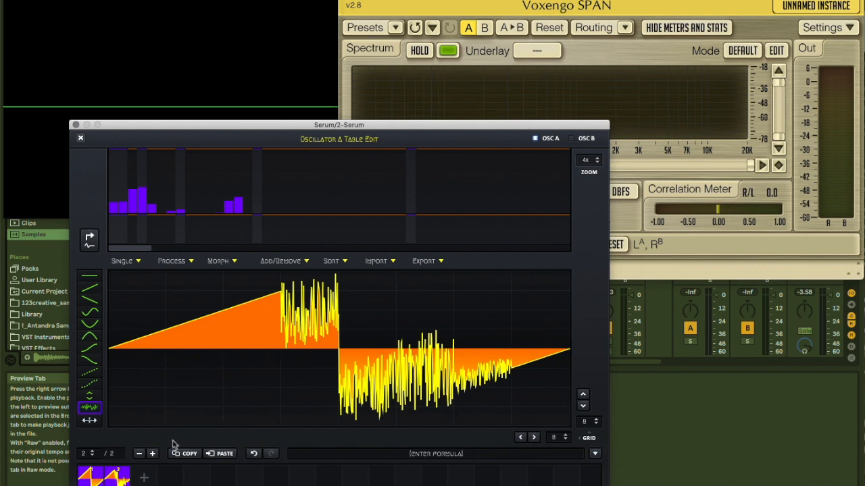
# - Crossfade-morph from the plain sawtooth to the noisy frame and scan through the resulting frames
pyautogui.click(92, 476)
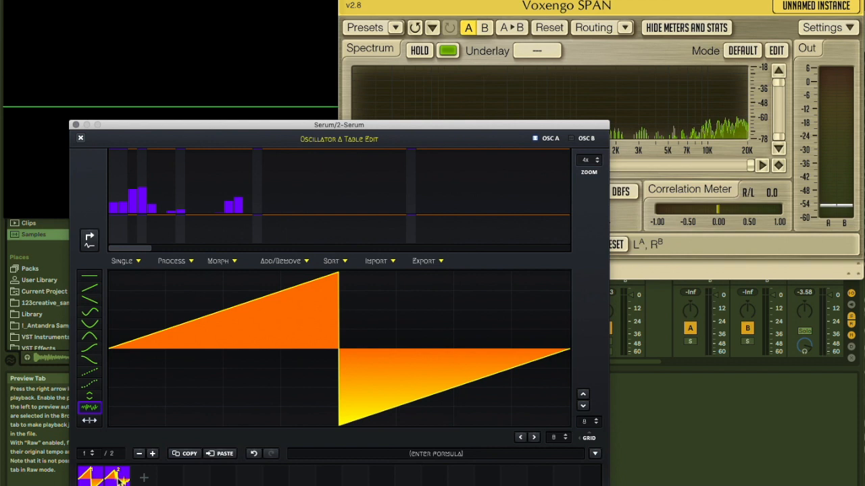
pyautogui.click(218, 262)
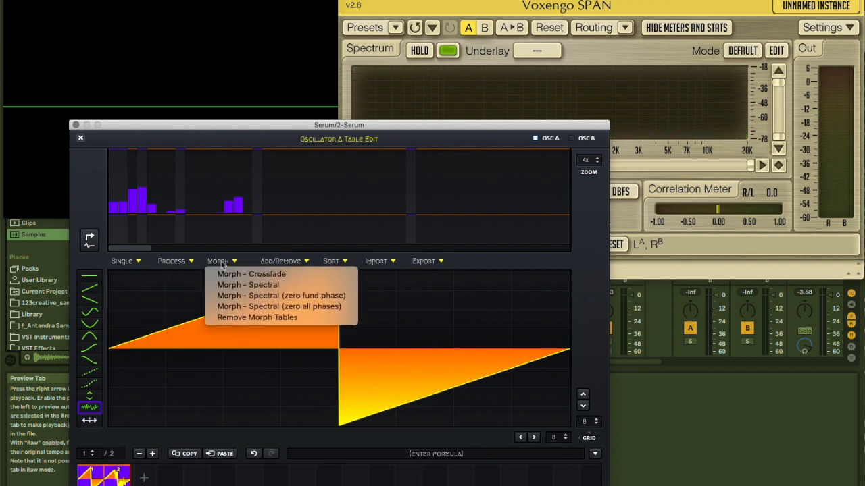
pyautogui.click(237, 275)
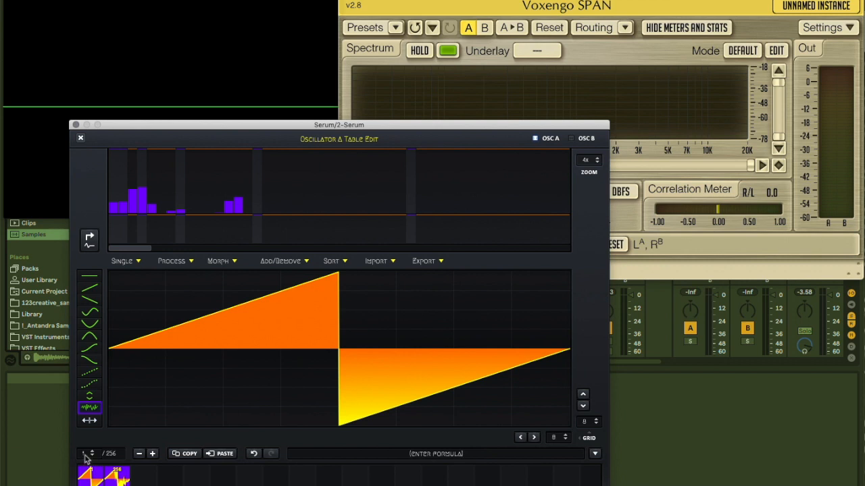
pyautogui.moveTo(84, 454); pyautogui.dragTo(1, 484)
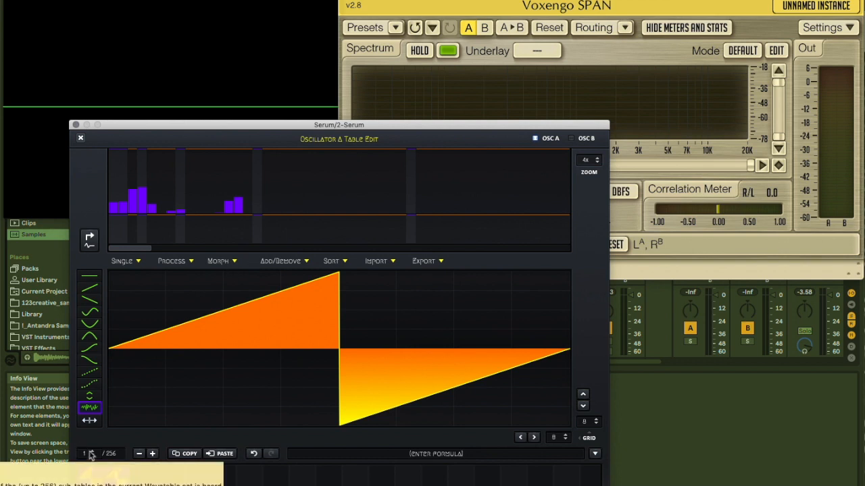
pyautogui.moveTo(86, 456); pyautogui.dragTo(71, 467)
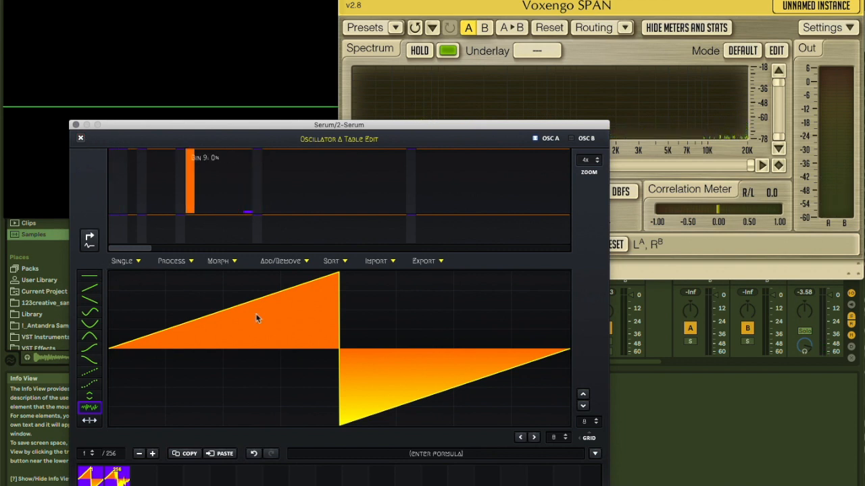
# - Clear frame 1 to a flat line and remove the noisy end frame from the wavetable
pyautogui.doubleClick(284, 331)
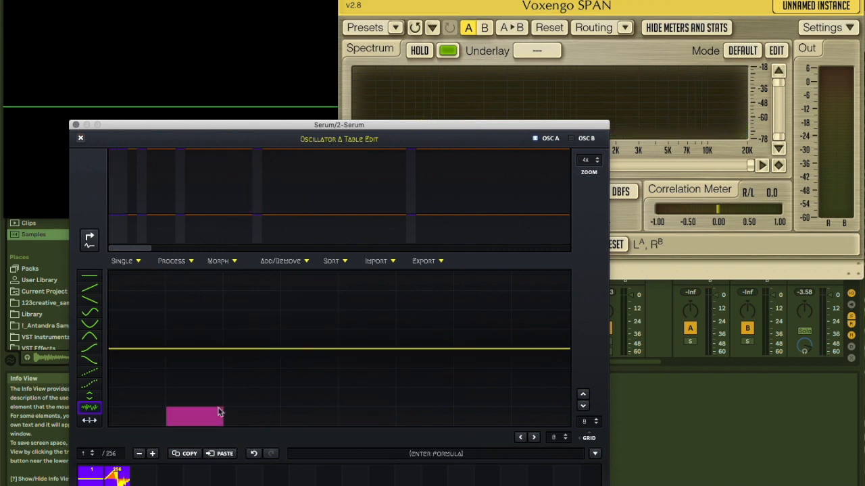
pyautogui.click(120, 480)
pyautogui.click(95, 479)
pyautogui.click(121, 479)
pyautogui.click(140, 453)
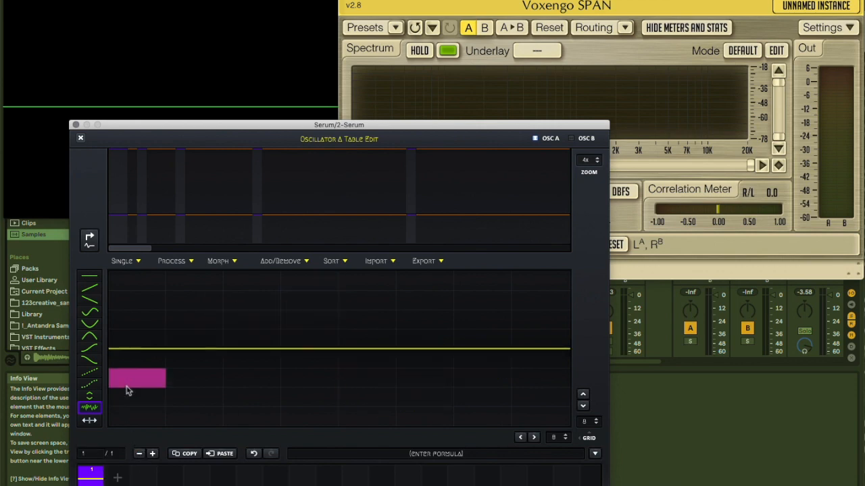
# - Close the table editor and load Halfred_TribalSnare.wav from the browser into oscillator A as its wavetable
pyautogui.click(81, 139)
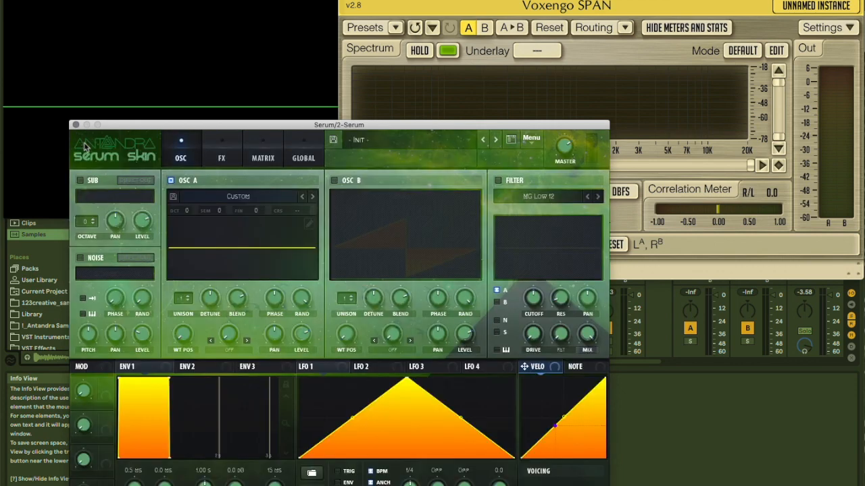
pyautogui.moveTo(115, 129); pyautogui.dragTo(360, 32)
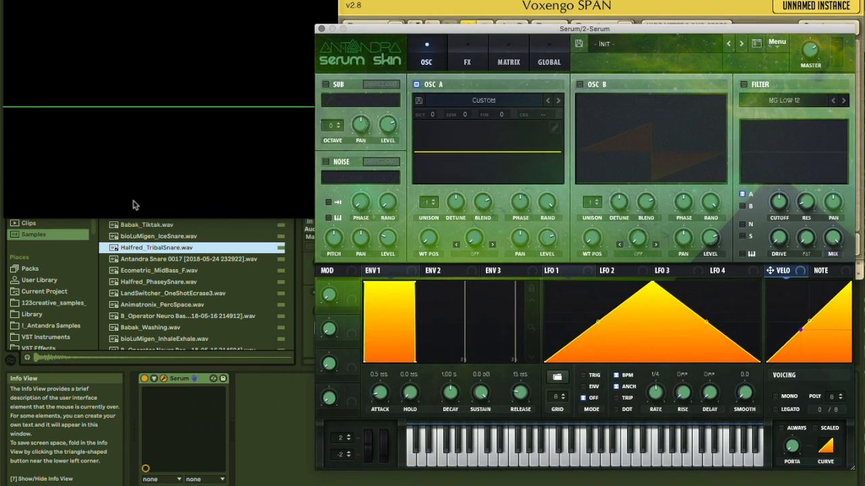
pyautogui.click(145, 251)
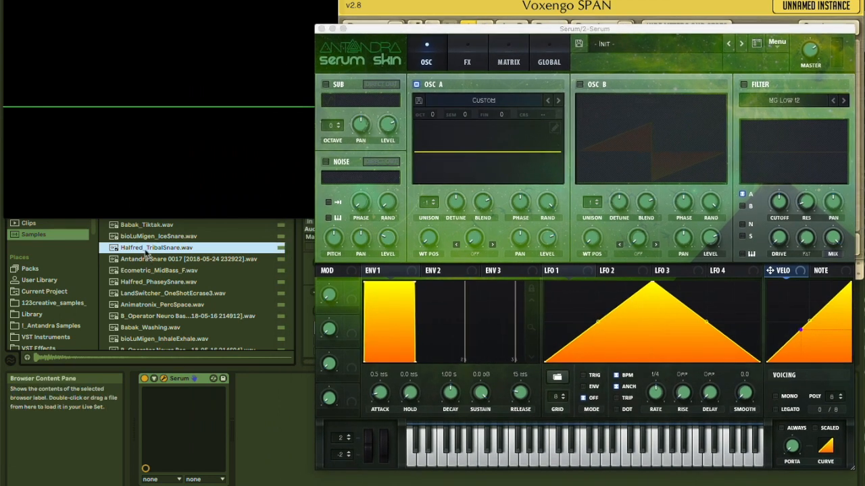
pyautogui.moveTo(135, 252); pyautogui.dragTo(446, 136)
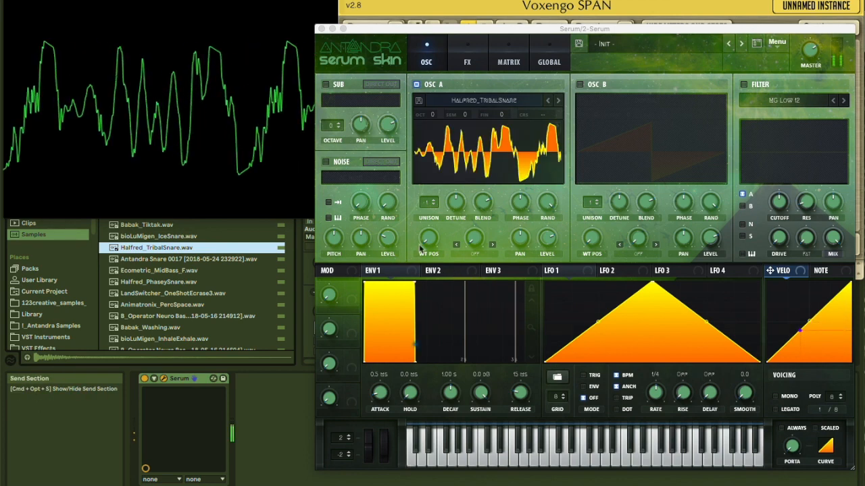
# - Sweep oscillator A's wavetable position through the snare frames and switch its waveform display to the 3D view
pyautogui.moveTo(423, 237); pyautogui.dragTo(427, 208)
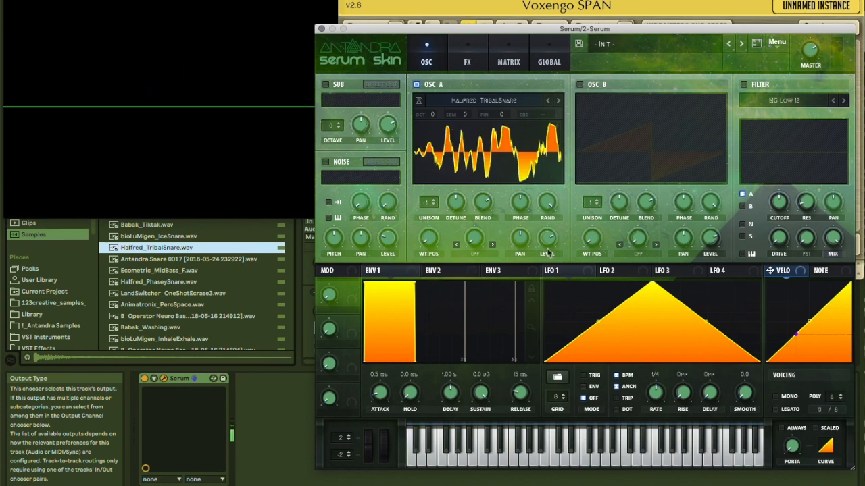
pyautogui.click(482, 148)
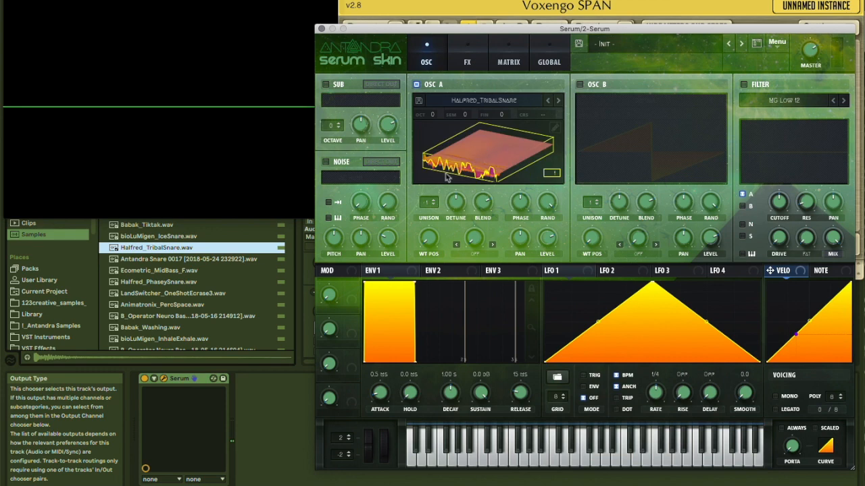
pyautogui.moveTo(429, 241); pyautogui.dragTo(414, 223)
# - Open oscillator A's table editor and apply Fade Edges (grid size) to the snare wavetable frames
pyautogui.click(554, 128)
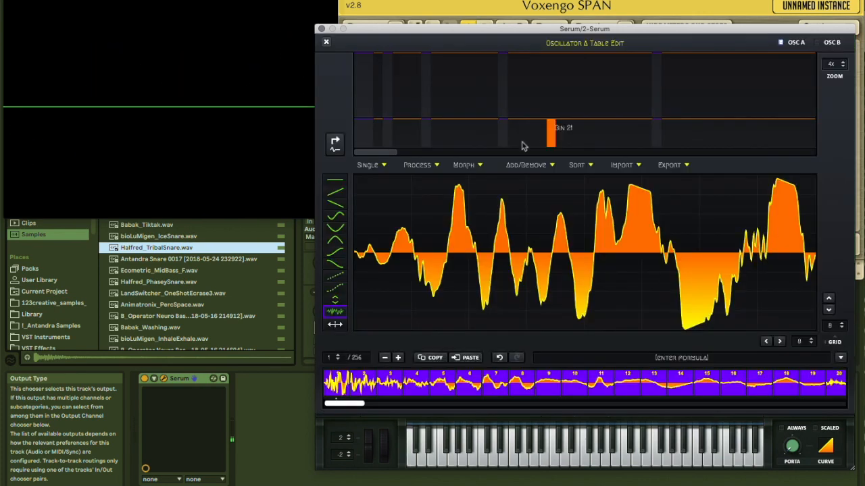
pyautogui.click(419, 165)
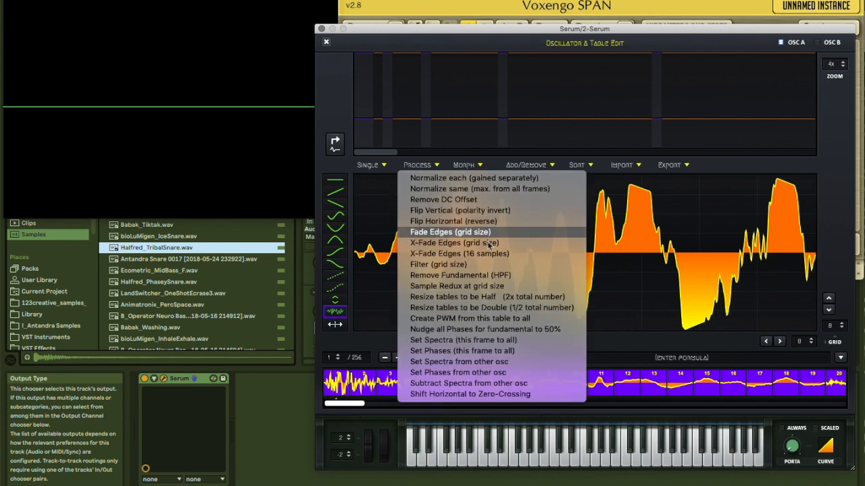
pyautogui.click(449, 232)
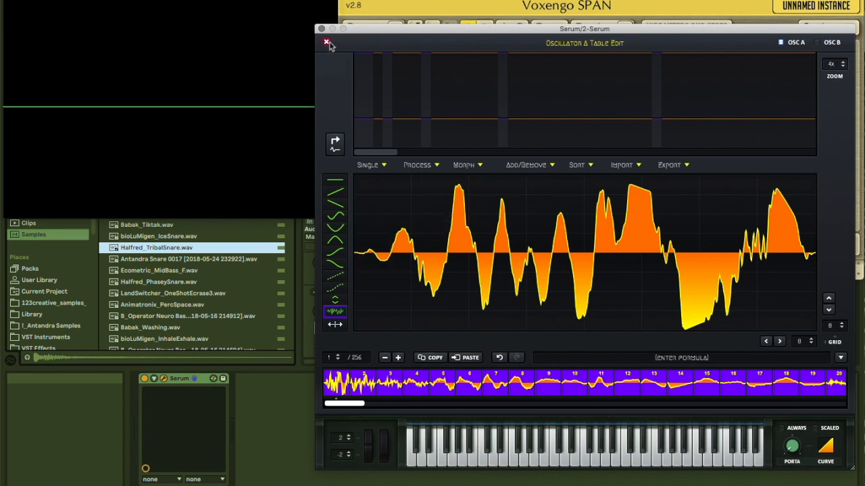
# - Scan between frames 1 and 4 of the snare wavetable to examine the faded frame edges
pyautogui.moveTo(328, 357)
pyautogui.mouseDown()
pyautogui.moveTo(324, 316)
pyautogui.moveTo(327, 354)
pyautogui.mouseUp()
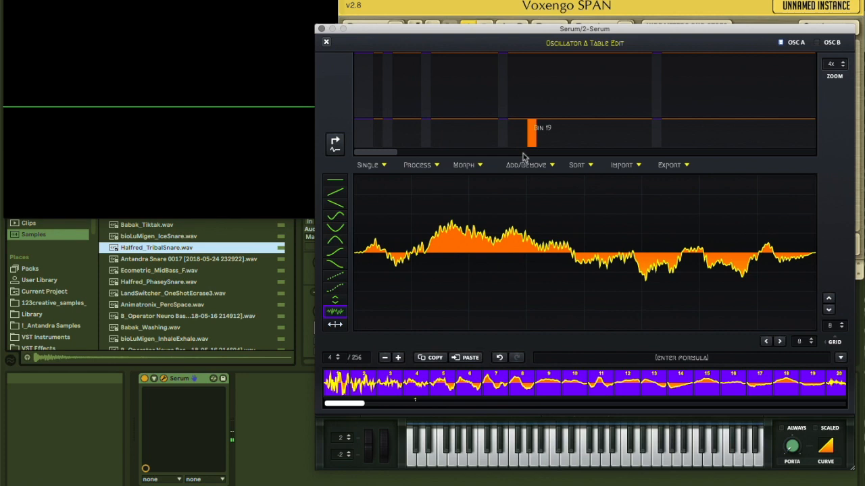
pyautogui.click(465, 165)
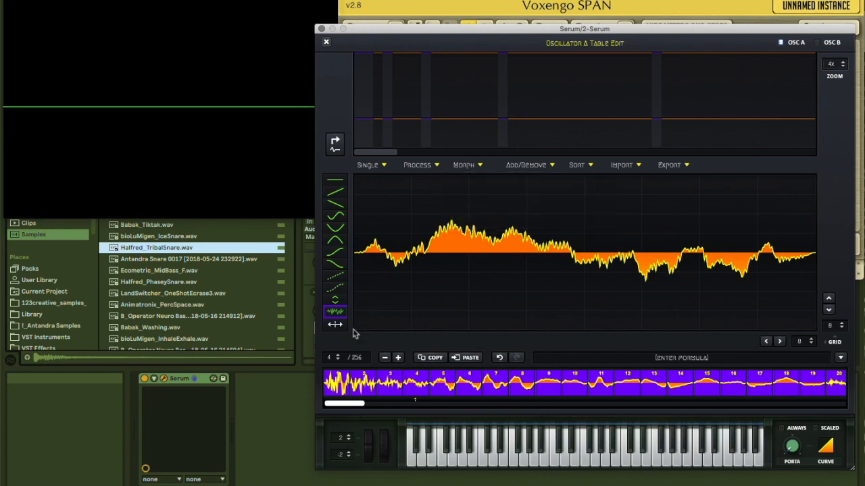
pyautogui.moveTo(331, 358)
pyautogui.mouseDown()
pyautogui.moveTo(334, 317)
pyautogui.moveTo(331, 364)
pyautogui.moveTo(321, 302)
pyautogui.moveTo(323, 359)
pyautogui.mouseUp()
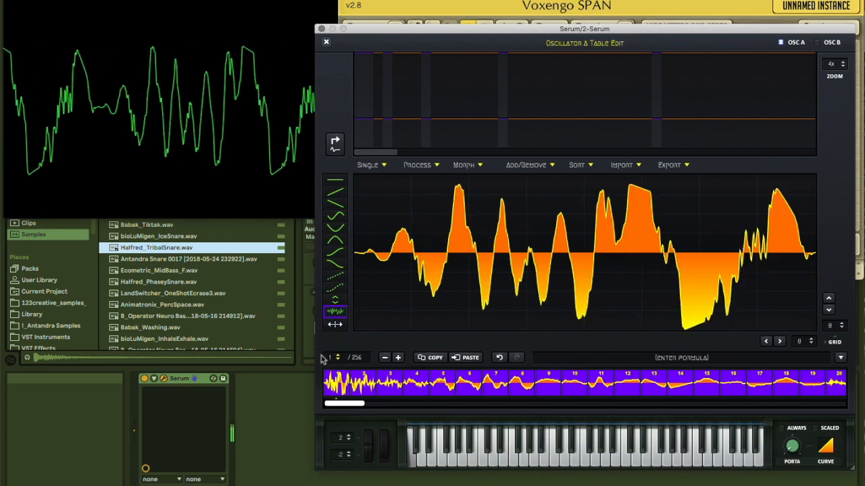
# - Close the table editor and sweep oscillator A's wavetable position, leaving it at frame 2
pyautogui.click(327, 44)
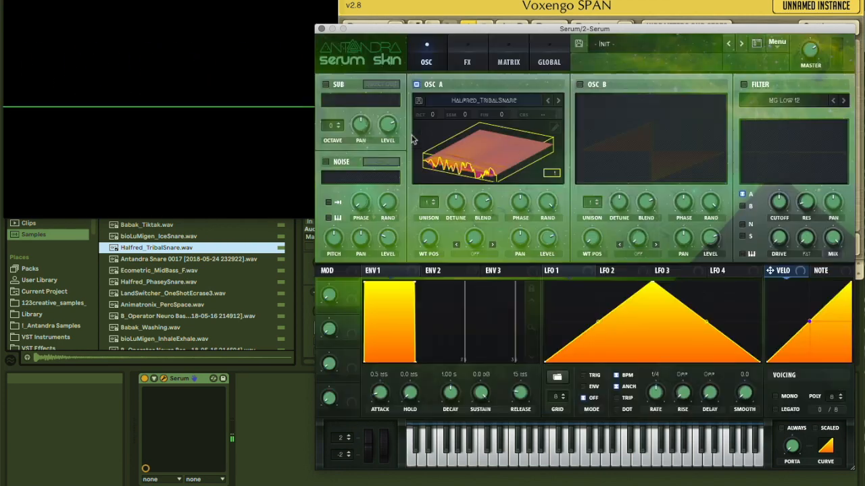
pyautogui.moveTo(428, 238); pyautogui.dragTo(411, 226)
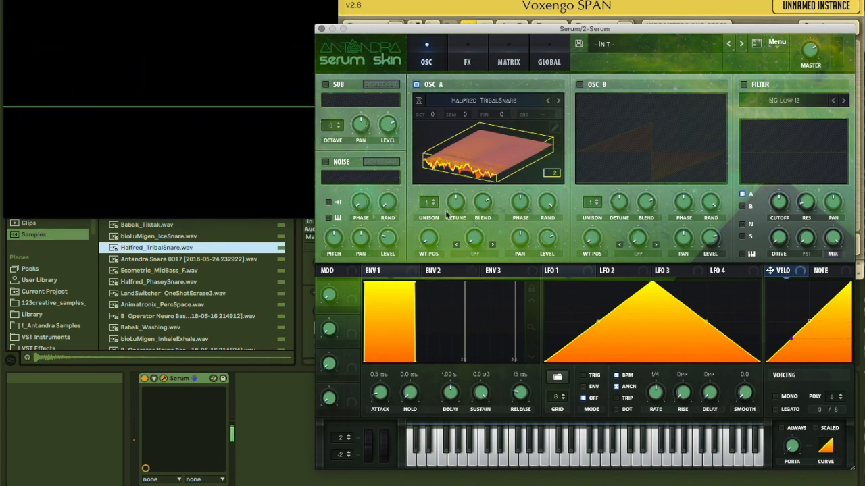
# - Open oscillator A's table editor and remove frames 29 to 256 of the snare wavetable
pyautogui.click(555, 129)
pyautogui.moveTo(364, 408); pyautogui.dragTo(616, 405)
pyautogui.moveTo(688, 430); pyautogui.dragTo(370, 417)
pyautogui.click(832, 383)
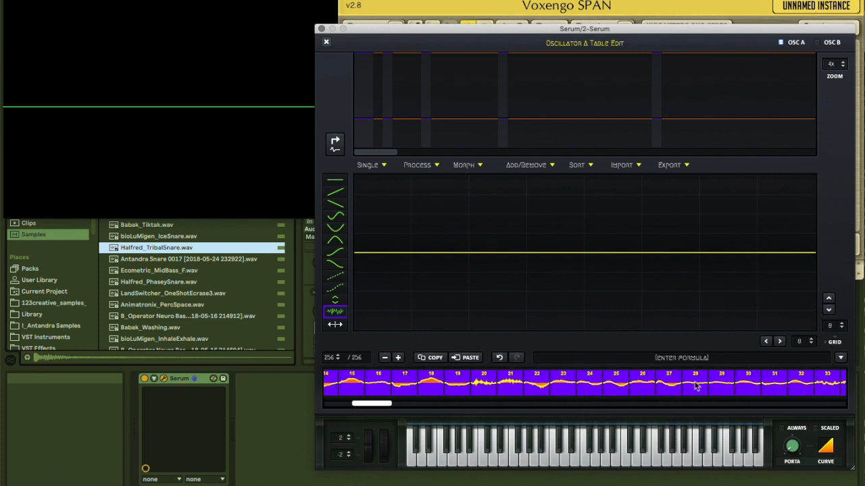
pyautogui.keyDown('shift'); pyautogui.click(723, 388); pyautogui.keyUp('shift')
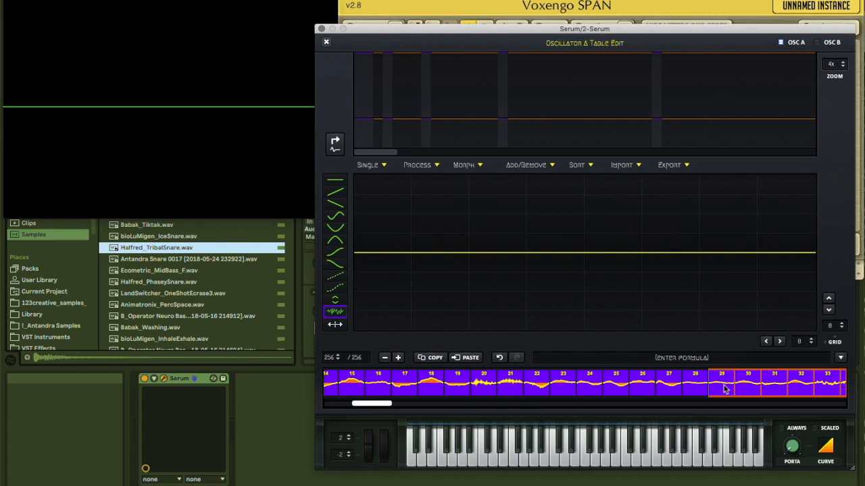
pyautogui.click(524, 164)
pyautogui.click(518, 211)
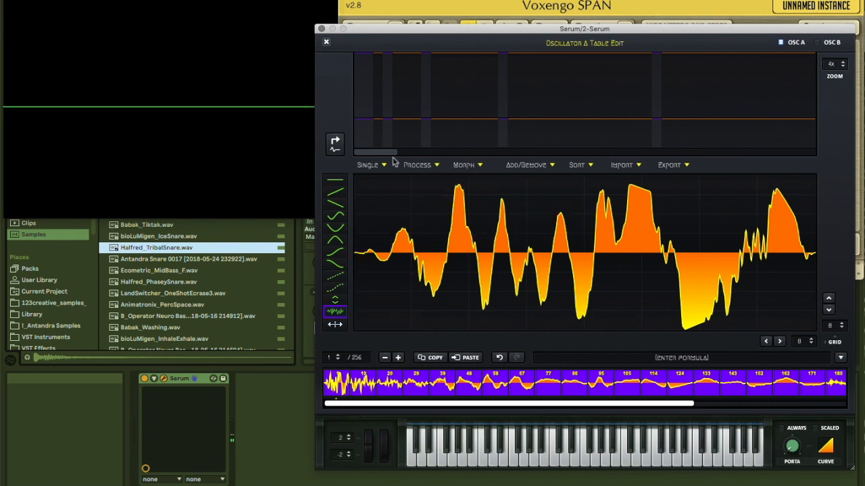
# - Apply Morph - Spectral to the remaining snare frames, close the table editor and sweep oscillator A's wavetable position
pyautogui.click(462, 165)
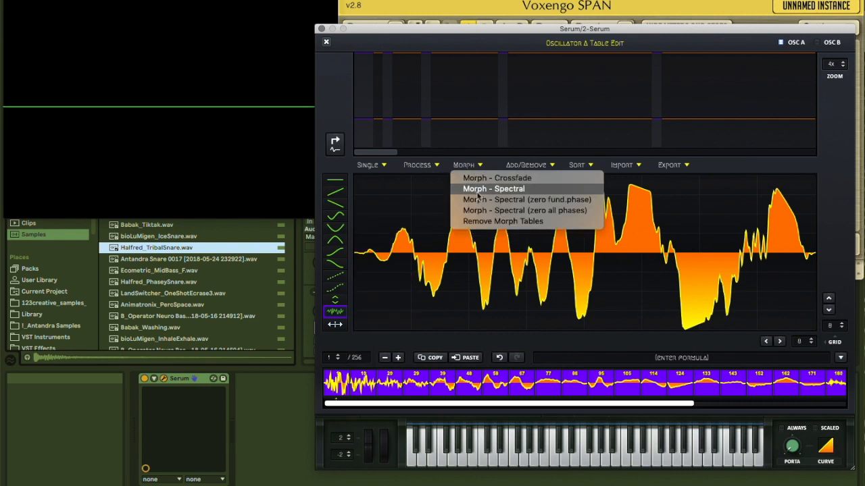
pyautogui.click(456, 194)
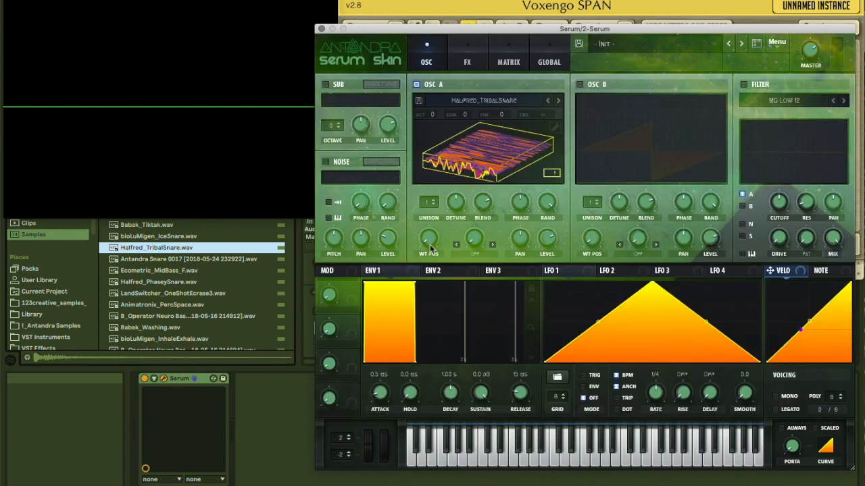
pyautogui.moveTo(430, 248)
pyautogui.mouseDown()
pyautogui.moveTo(427, 152)
pyautogui.moveTo(422, 256)
pyautogui.moveTo(421, 162)
pyautogui.moveTo(419, 246)
pyautogui.mouseUp()
pyautogui.click(463, 102)
pyautogui.click(466, 101)
# - Reopen oscillator A's table editor to view the available frame sorting options, and close the editor
pyautogui.click(553, 128)
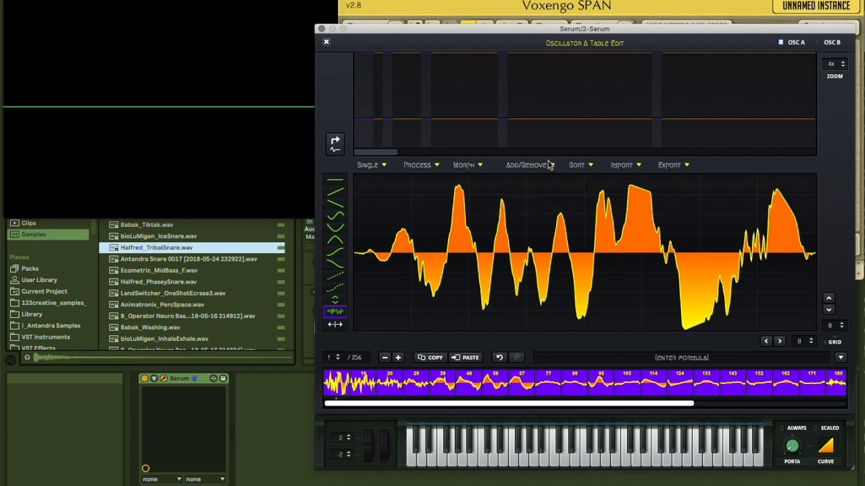
pyautogui.click(579, 166)
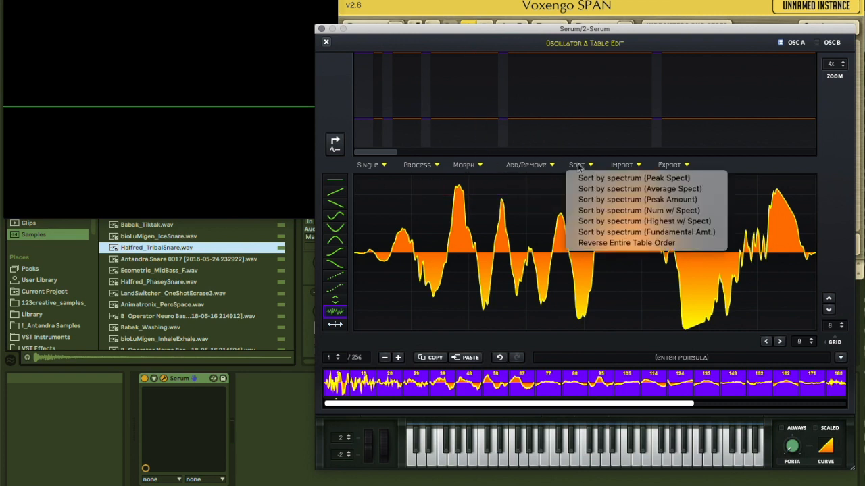
pyautogui.click(578, 169)
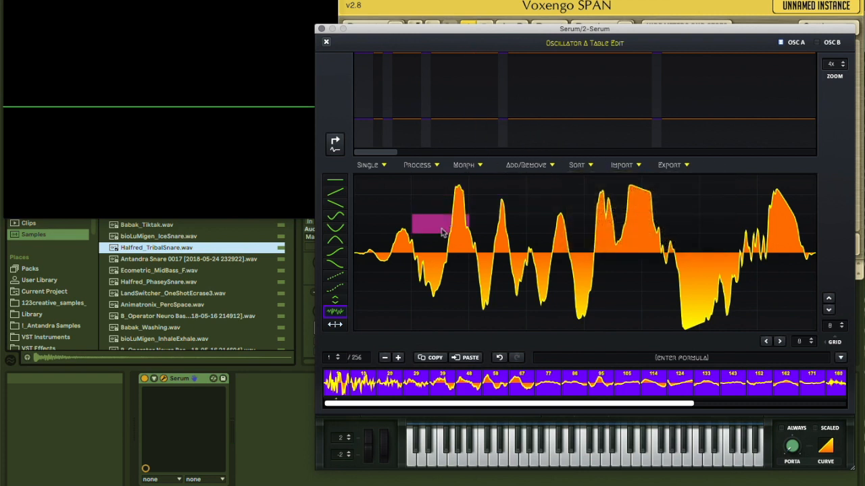
pyautogui.click(325, 42)
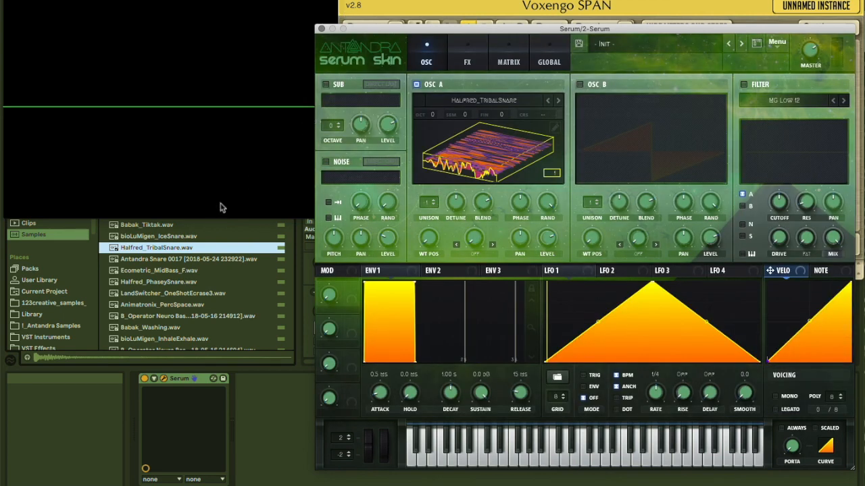
# - Import Halfred_TribalSnare.wav into oscillator A with the FFT 2048 option and test its wavetable position
pyautogui.click(162, 249)
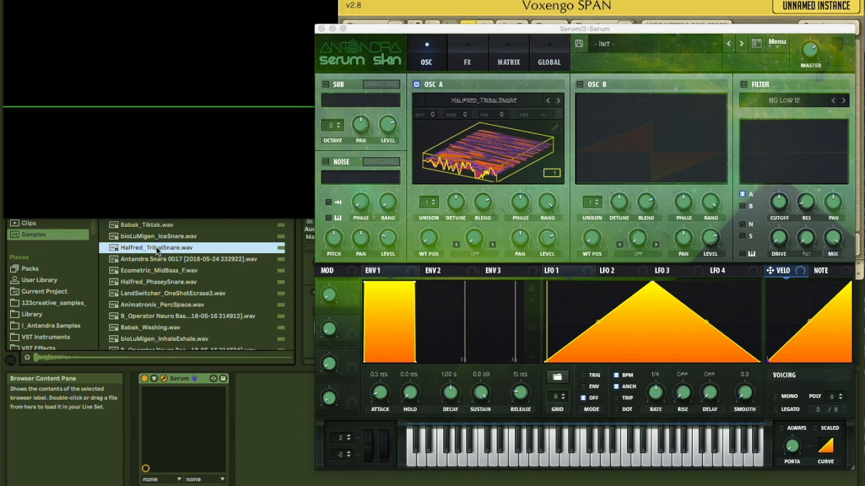
pyautogui.moveTo(415, 175); pyautogui.dragTo(457, 141)
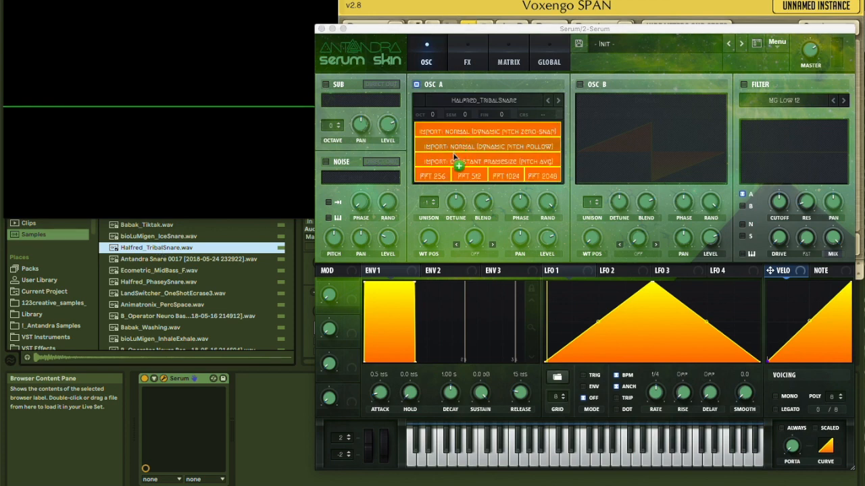
pyautogui.moveTo(484, 135); pyautogui.dragTo(545, 177)
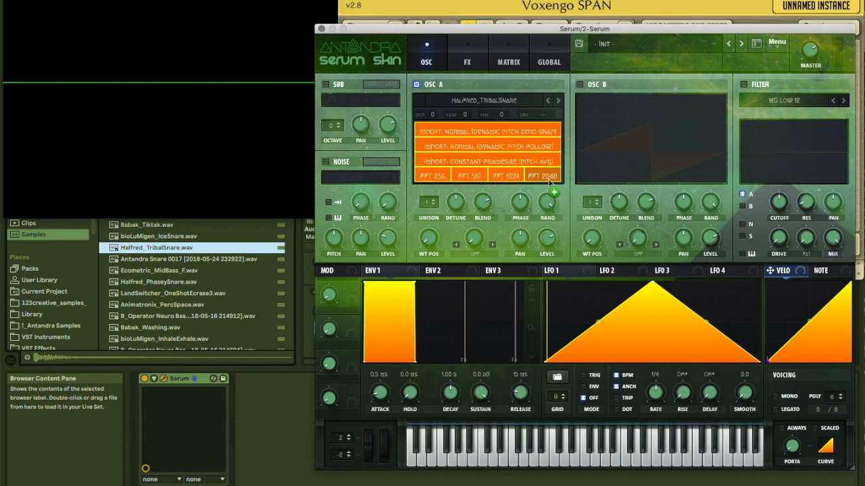
pyautogui.moveTo(548, 180); pyautogui.dragTo(548, 181)
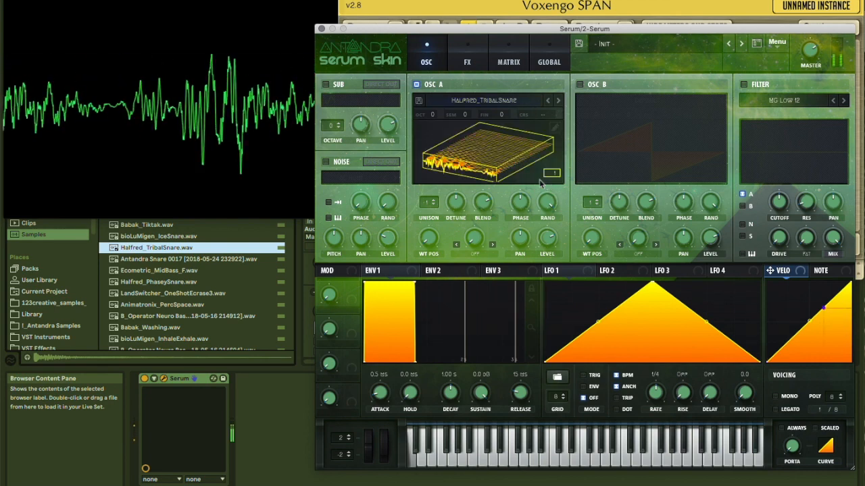
pyautogui.moveTo(429, 239)
pyautogui.mouseDown()
pyautogui.moveTo(427, 226)
pyautogui.moveTo(422, 237)
pyautogui.mouseUp()
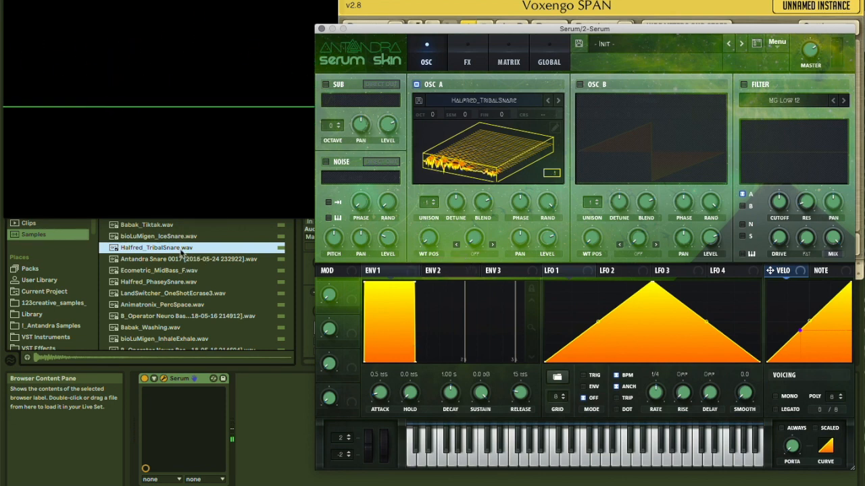
# - Import Halfred_TribalSnare.wav into oscillator A with the FFT 256 option and sweep the wavetable position through its frames
pyautogui.moveTo(181, 252); pyautogui.dragTo(491, 157)
pyautogui.moveTo(430, 179); pyautogui.dragTo(430, 181)
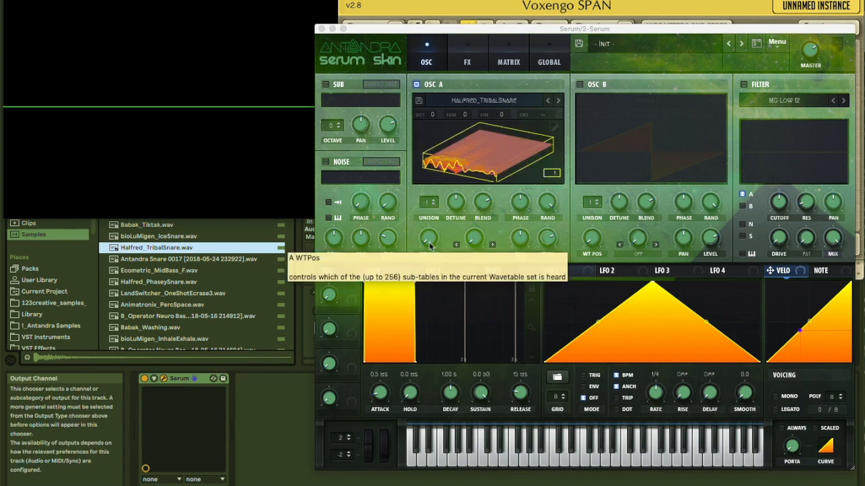
pyautogui.moveTo(429, 247); pyautogui.dragTo(427, 225)
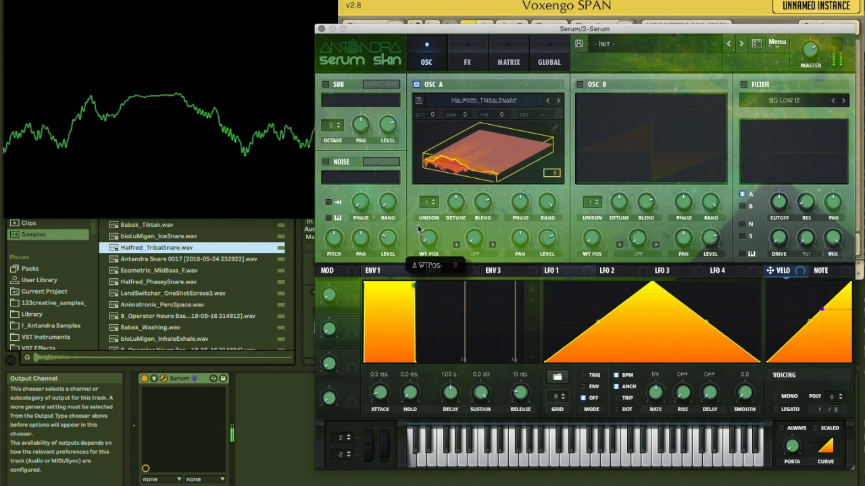
pyautogui.moveTo(417, 236); pyautogui.dragTo(424, 218)
# - Apply Morph - Spectral to the newly imported snare table, close the table editor and return the wavetable position to frame 1
pyautogui.click(557, 130)
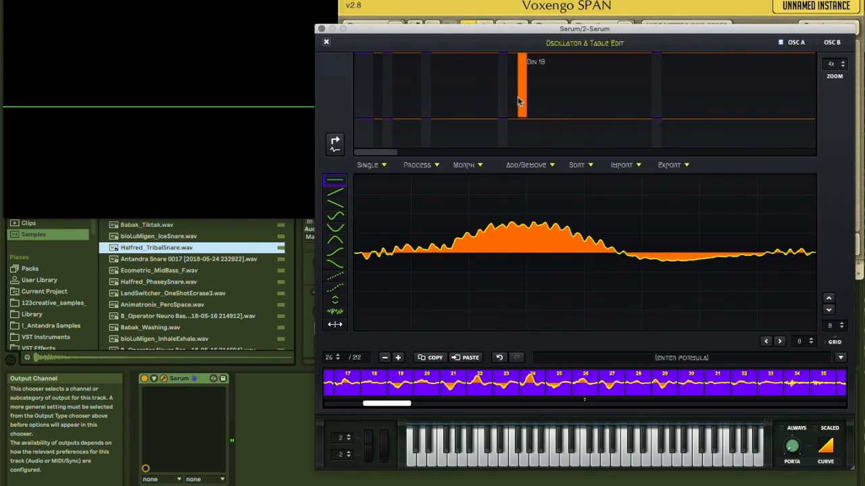
pyautogui.click(480, 164)
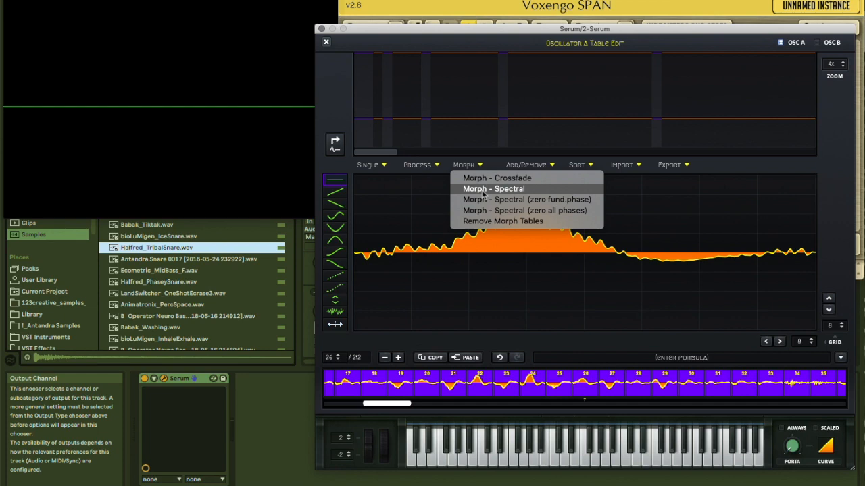
pyautogui.click(482, 189)
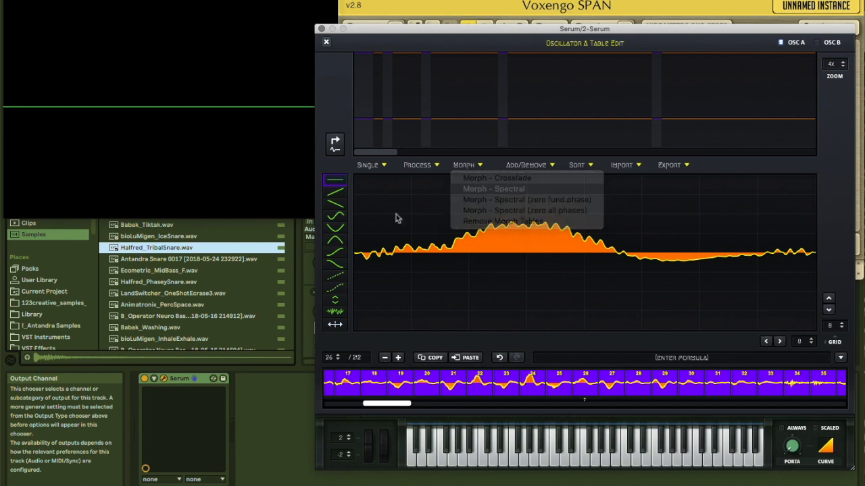
pyautogui.click(326, 42)
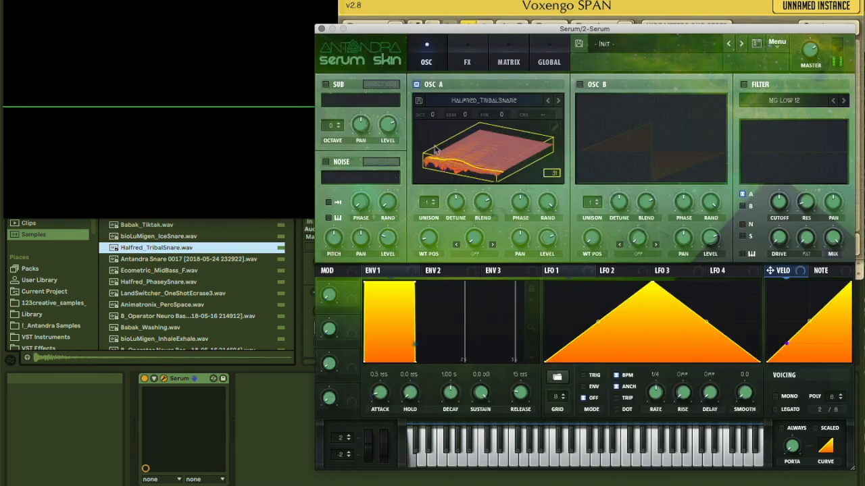
pyautogui.moveTo(428, 238); pyautogui.dragTo(419, 246)
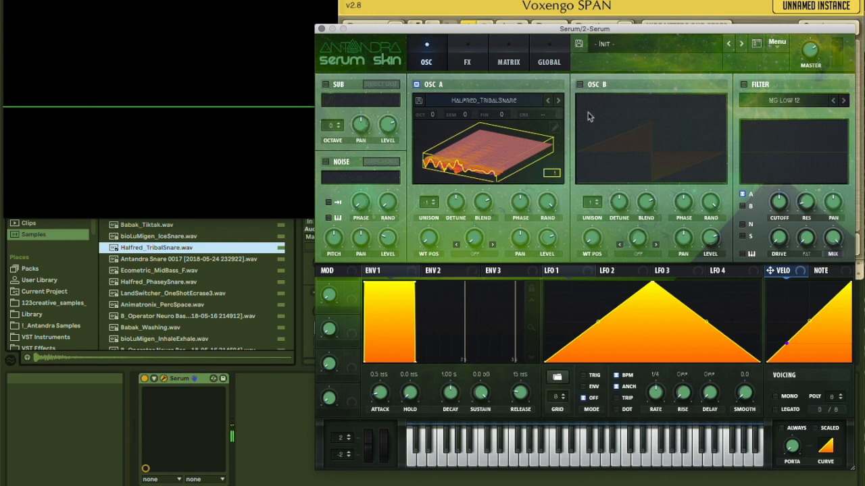
# - Look through the snare frames in the table editor and remove the quiet ones from frame 22 to 256
pyautogui.click(554, 127)
pyautogui.click(363, 384)
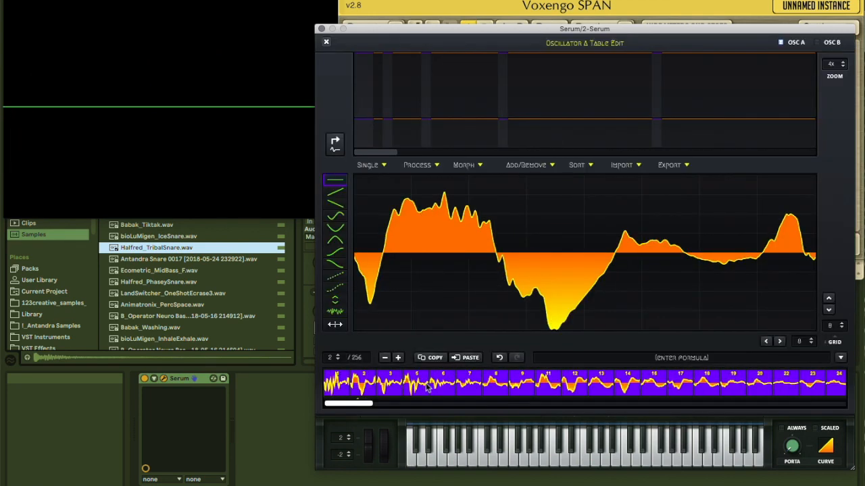
pyautogui.hscroll(10, 483, 390)
pyautogui.hscroll(-9, 463, 397)
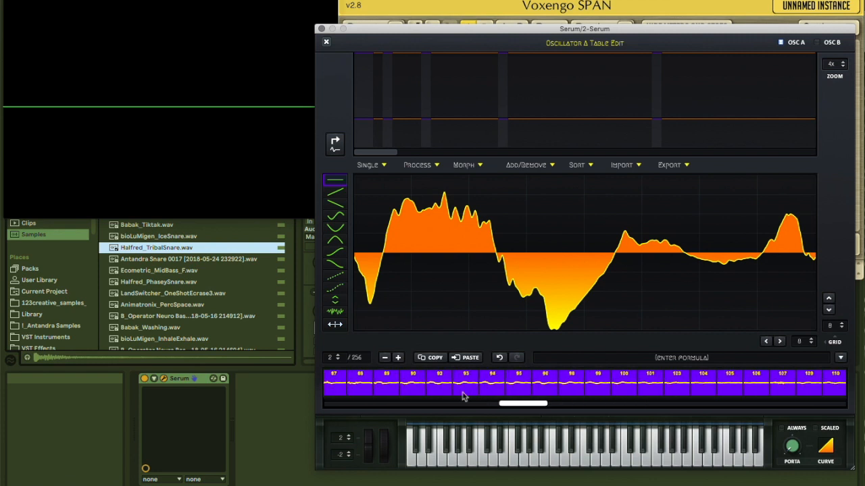
pyautogui.hscroll(4, 517, 395)
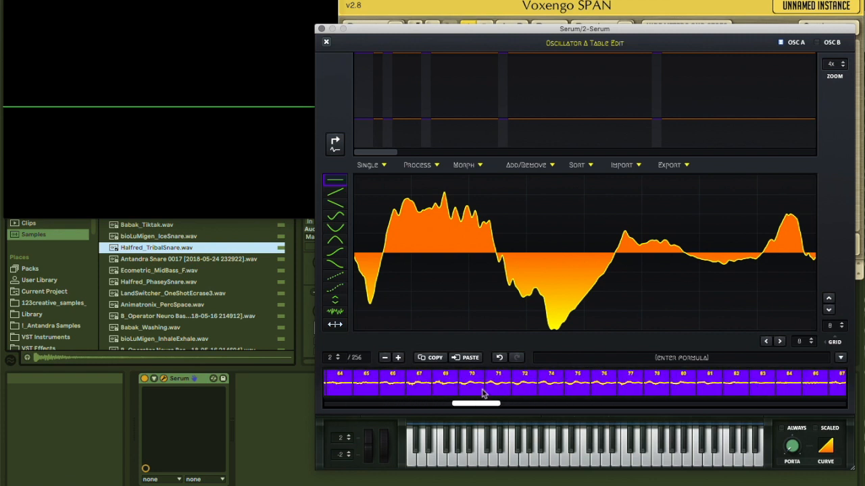
pyautogui.hscroll(-4, 484, 393)
pyautogui.hscroll(-4, 443, 393)
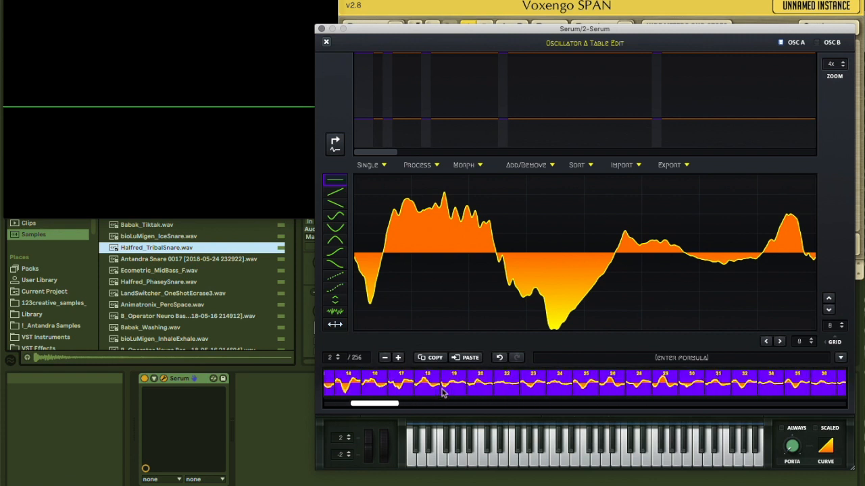
pyautogui.click(508, 390)
pyautogui.hscroll(15, 505, 389)
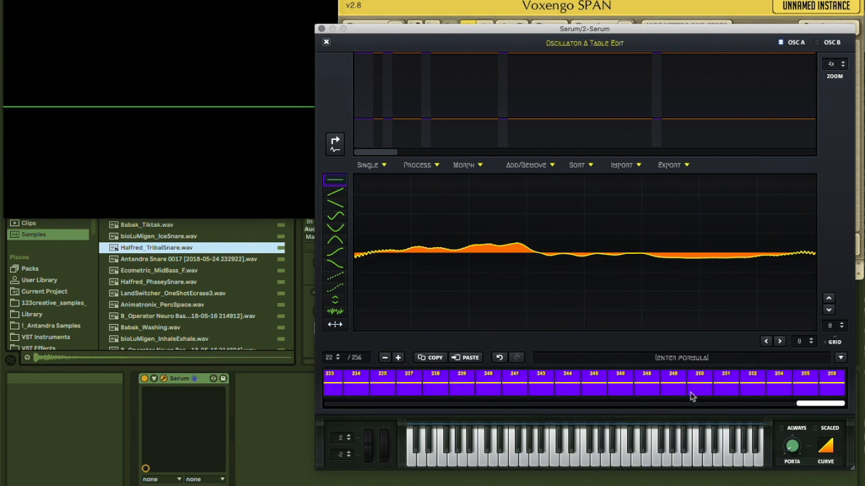
pyautogui.keyDown('shift'); pyautogui.click(830, 385); pyautogui.keyUp('shift')
pyautogui.click(529, 166)
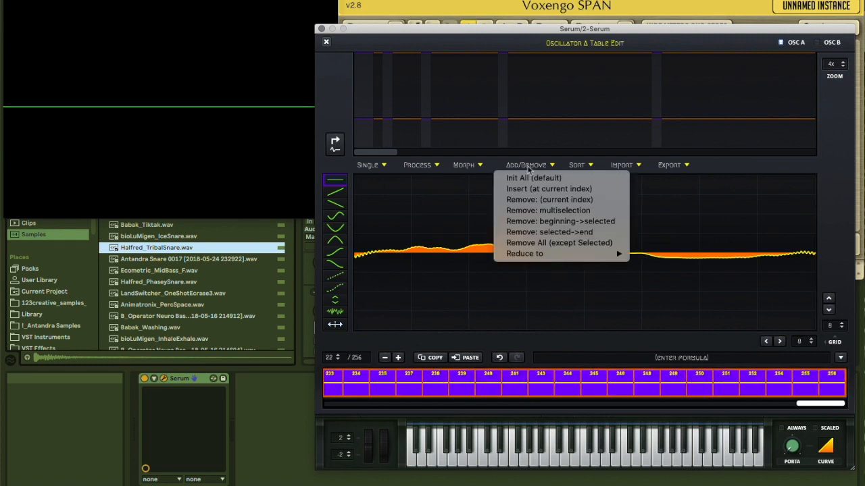
pyautogui.click(529, 211)
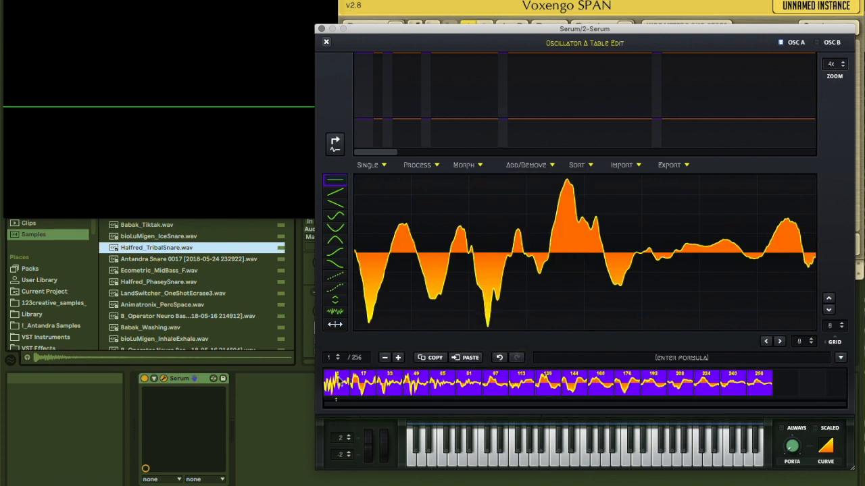
# - Apply Morph - Spectral to the shortened snare table, close the editor and sweep oscillator A's wavetable position up to frame 253
pyautogui.click(524, 167)
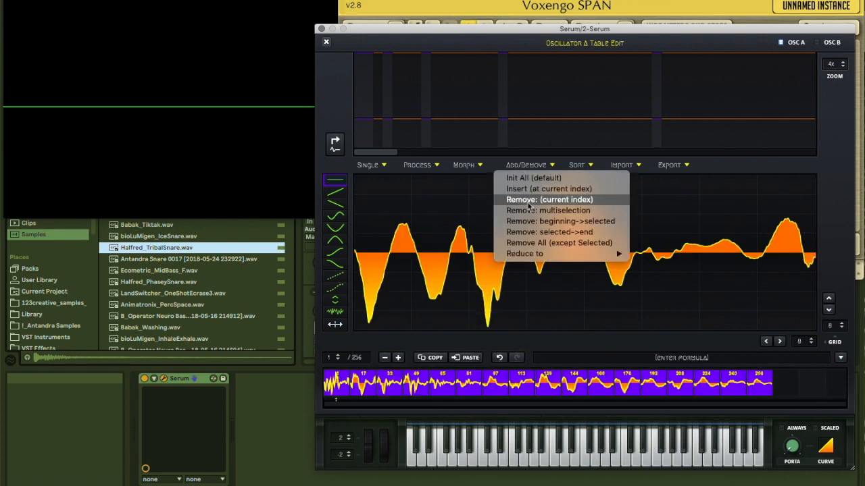
pyautogui.click(476, 166)
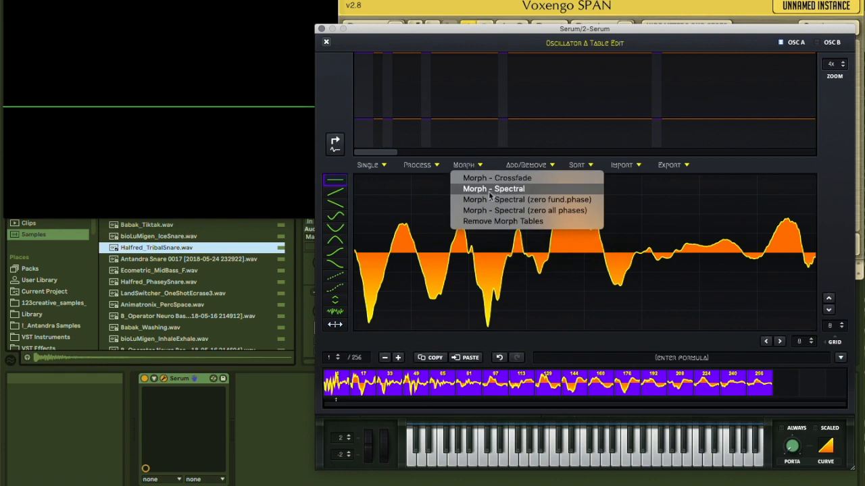
pyautogui.click(493, 189)
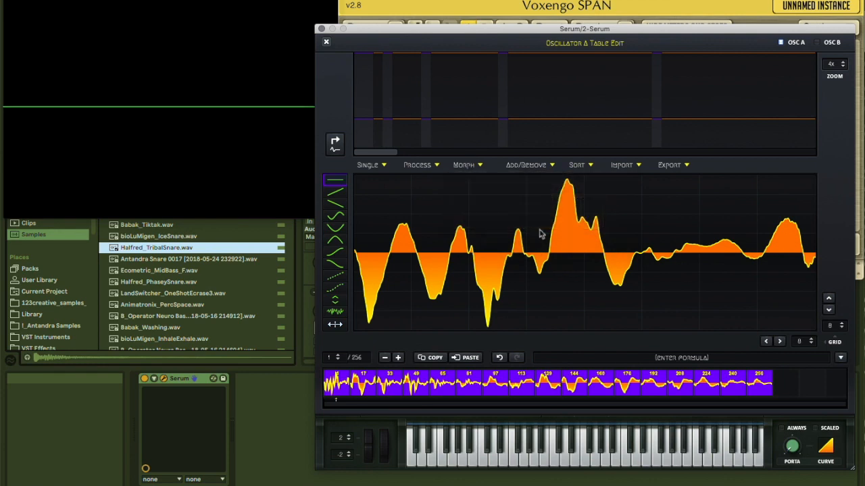
pyautogui.click(327, 43)
pyautogui.moveTo(429, 239); pyautogui.dragTo(405, 54)
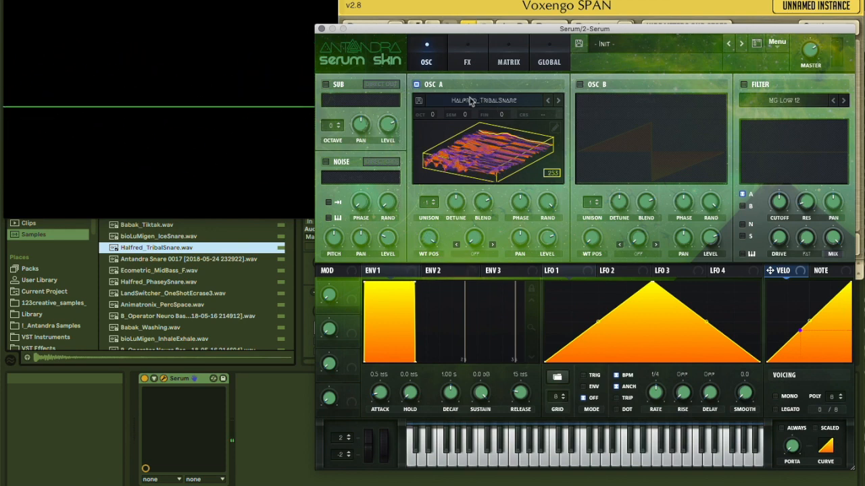
# - Save oscillator A's wavetable in the User folder as "Halfred_TribalSnare 2.wav"
pyautogui.click(418, 102)
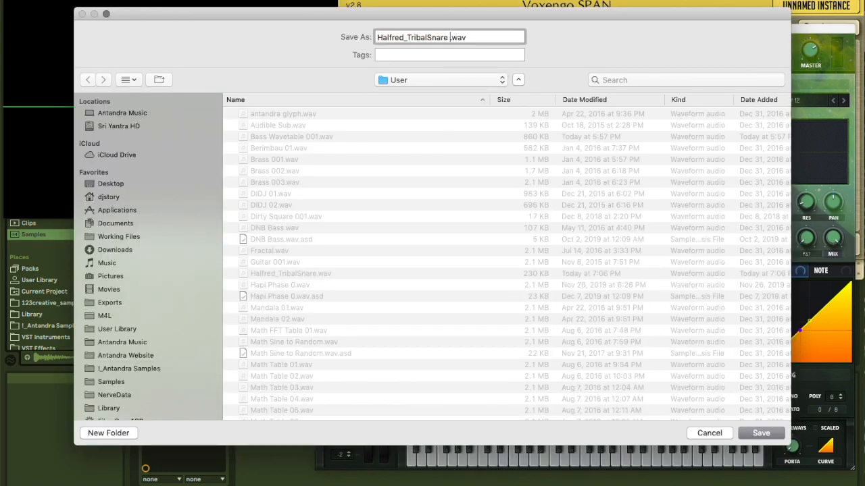
pyautogui.write('2')
pyautogui.press('Return')
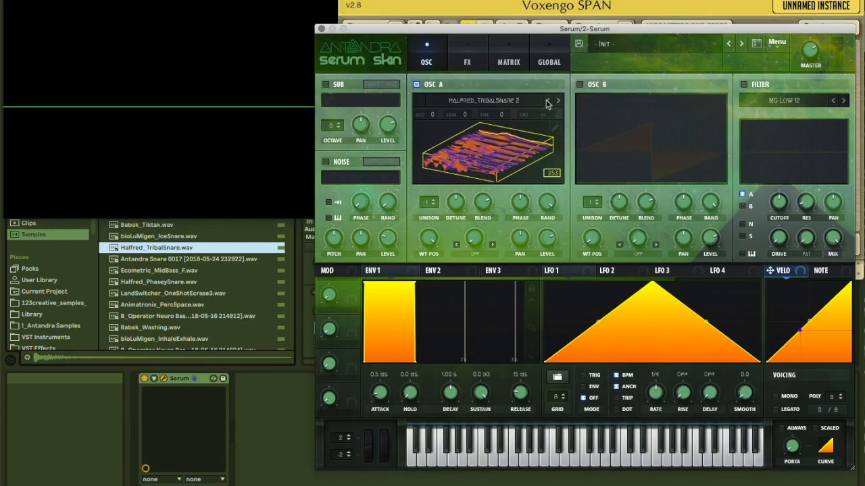
# - Load the Halfred_TribalSnare wavetable from the User folder into oscillator A
pyautogui.click(492, 106)
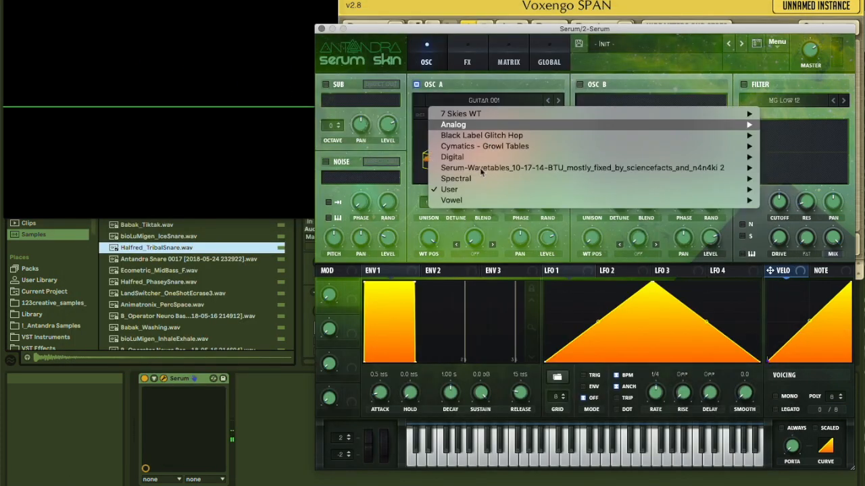
pyautogui.moveTo(468, 190)
pyautogui.scroll(-10, 355, 360)
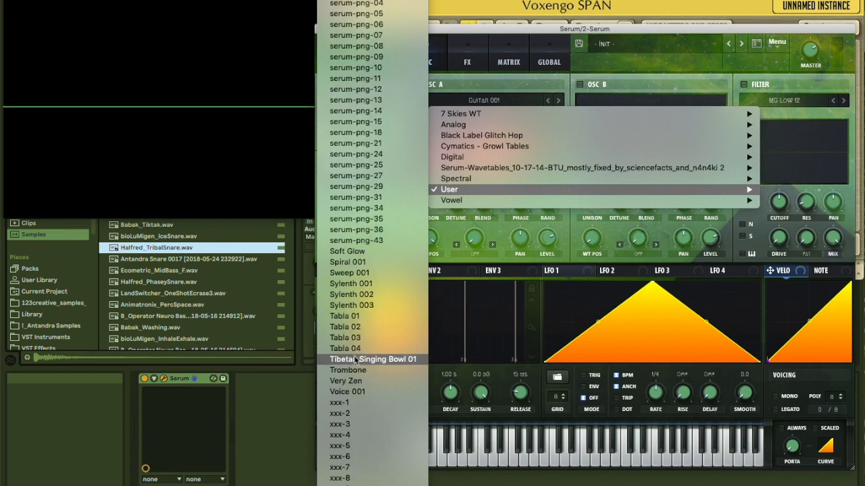
pyautogui.scroll(15, 355, 360)
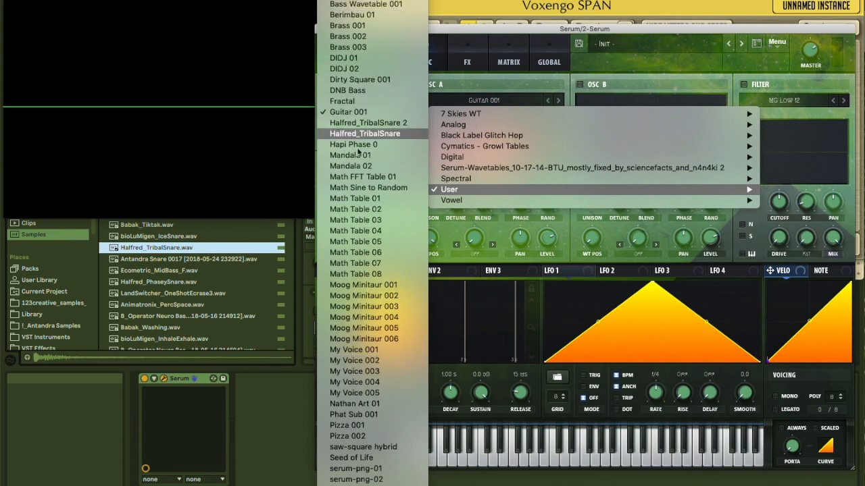
pyautogui.click(363, 133)
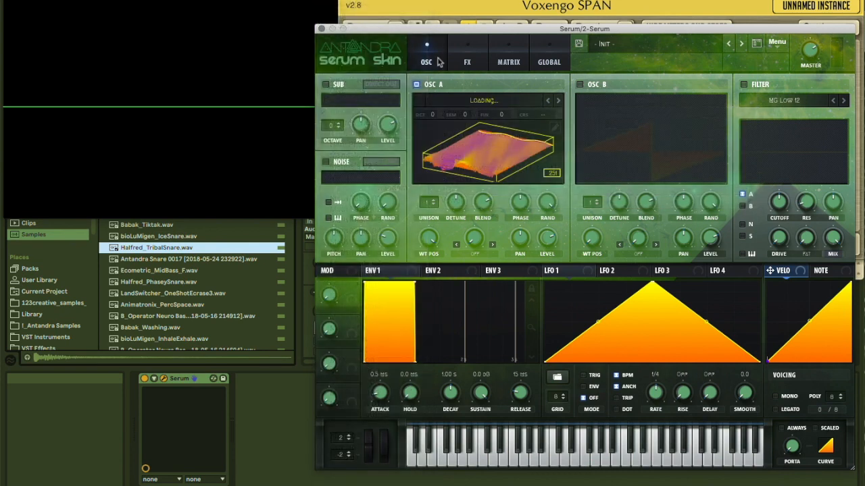
# - Switch oscillator A to the Halfred_TribalSnare 2 wavetable and sweep its wavetable position to frame 175
pyautogui.click(558, 101)
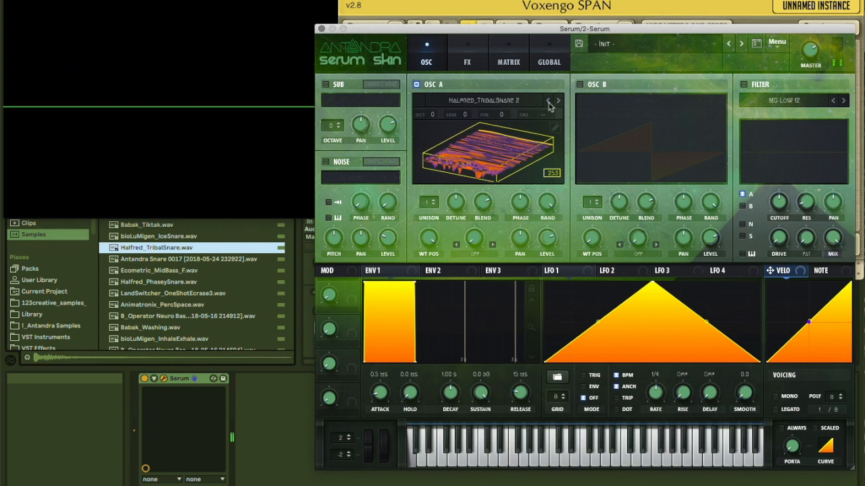
pyautogui.click(548, 101)
pyautogui.moveTo(429, 239)
pyautogui.mouseDown()
pyautogui.moveTo(431, 284)
pyautogui.moveTo(413, 372)
pyautogui.moveTo(412, 306)
pyautogui.moveTo(426, 249)
pyautogui.moveTo(422, 308)
pyautogui.moveTo(410, 293)
pyautogui.moveTo(400, 217)
pyautogui.mouseUp()
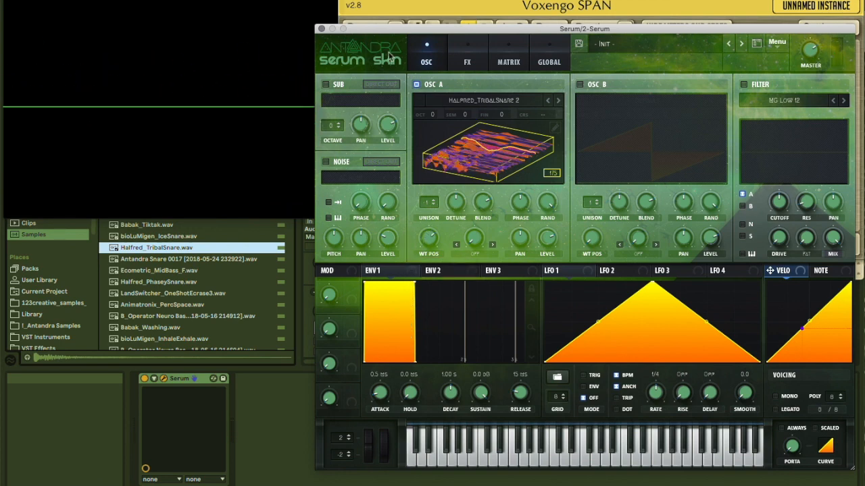
# - Close Serum, switch to the Zebra2 synth, check its Patches page and return to Synthesis
pyautogui.click(322, 29)
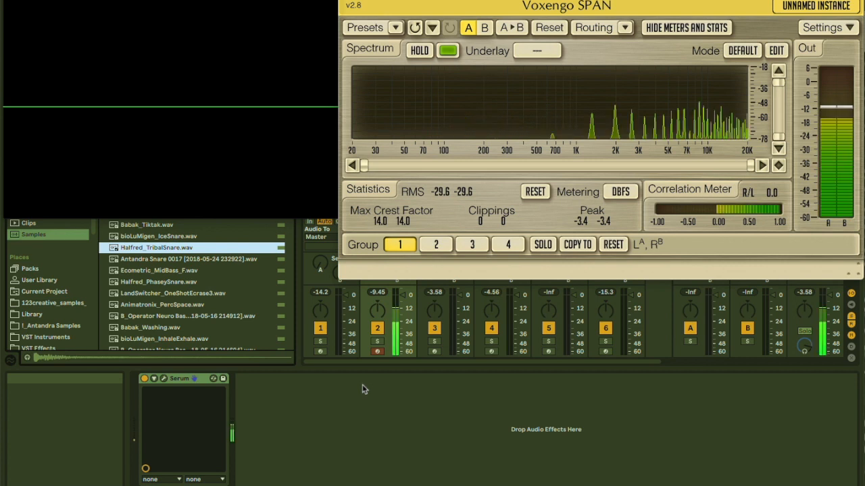
pyautogui.press('Right')
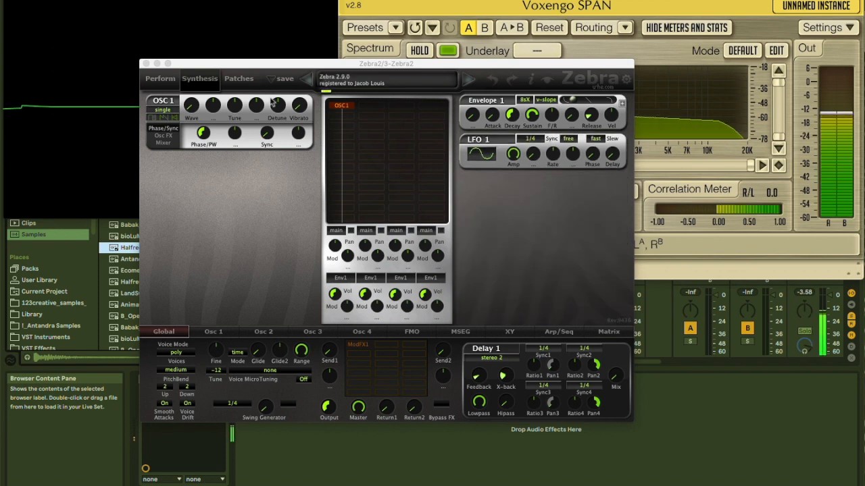
pyautogui.click(240, 80)
pyautogui.click(199, 79)
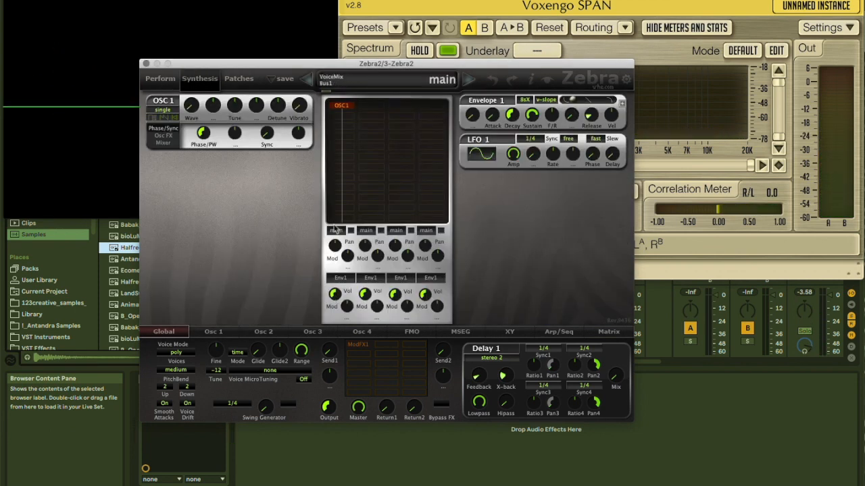
# - Look through the HS presets in Zebra2's preset list and close it without loading one
pyautogui.click(350, 81)
pyautogui.scroll(-10, 382, 202)
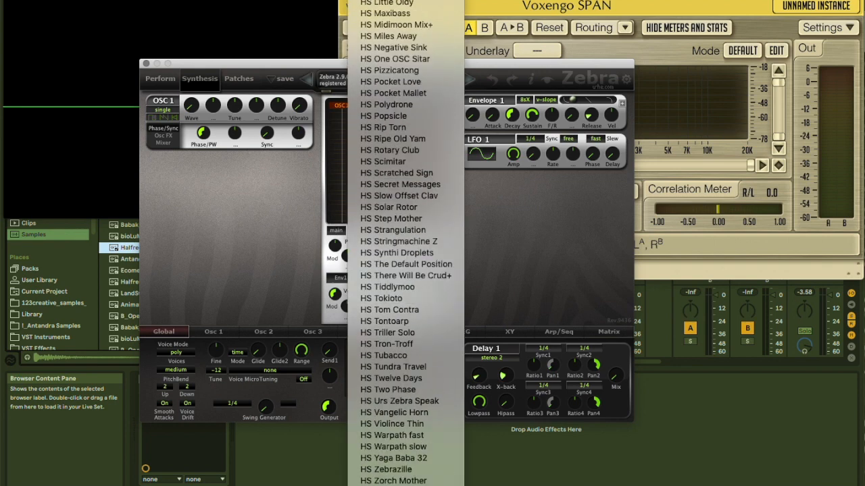
pyautogui.click(294, 279)
# - Show oscillator 1's waveform editor, step through its wave slots and sweep the Wave parameter, ending at 5.00
pyautogui.click(214, 332)
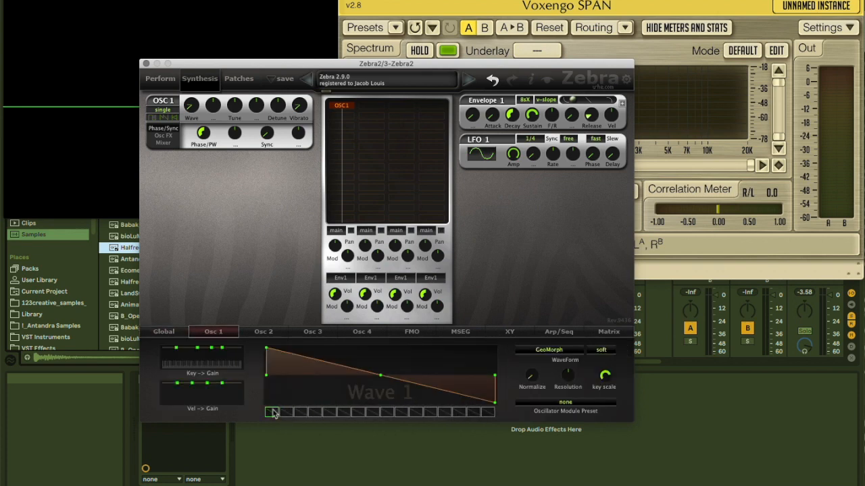
pyautogui.moveTo(273, 413); pyautogui.dragTo(327, 426)
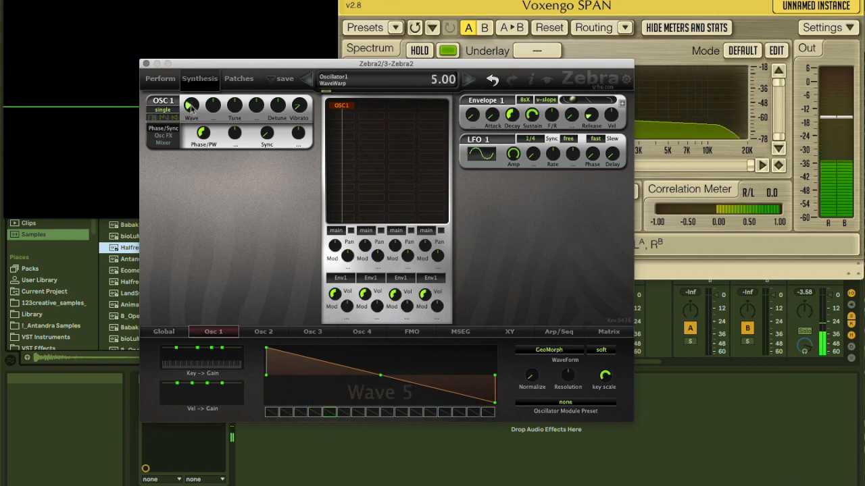
pyautogui.moveTo(192, 109); pyautogui.dragTo(187, 158)
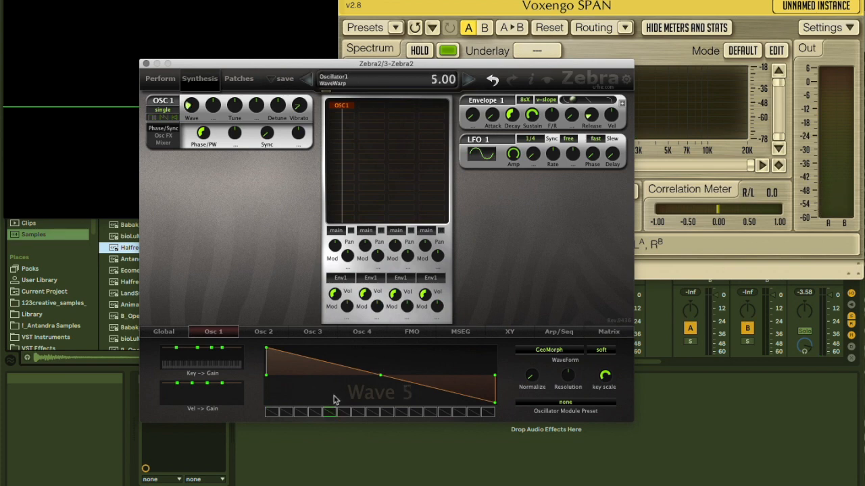
# - Reshape Wave 2 into a zigzag by lowering its middle point and inserting three more, and sweep Wave to 2.70
pyautogui.moveTo(382, 379); pyautogui.dragTo(304, 403)
pyautogui.rightClick(365, 365)
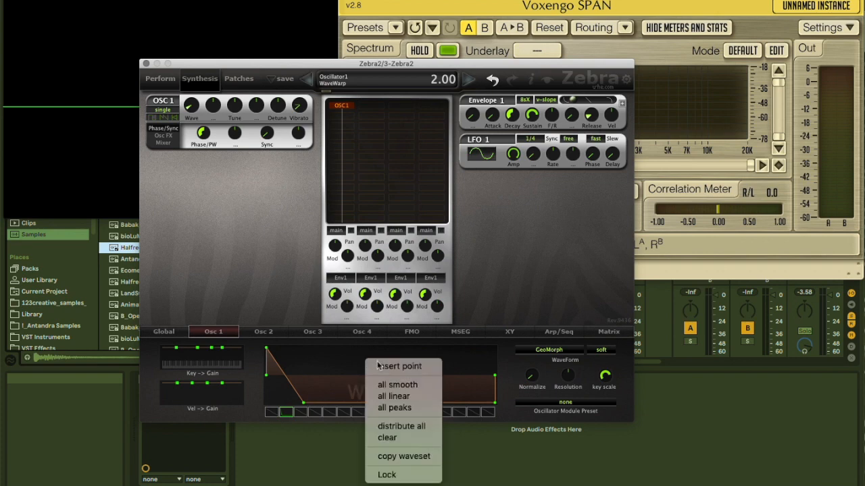
pyautogui.click(381, 365)
pyautogui.rightClick(403, 389)
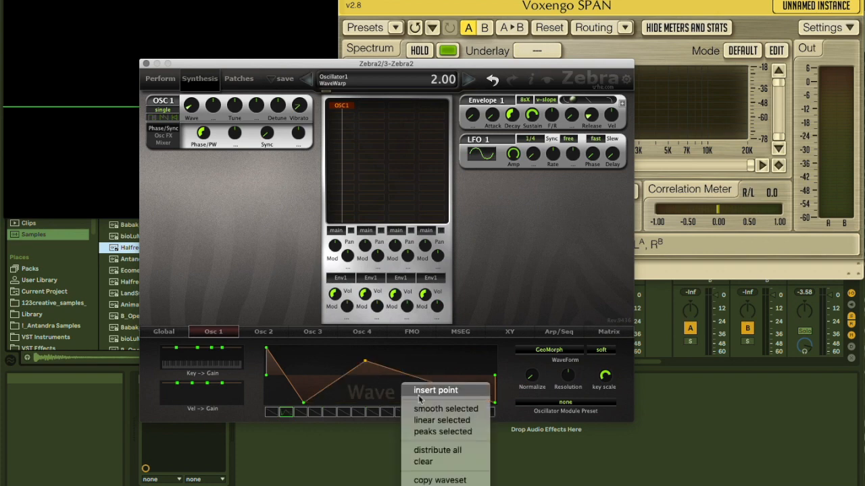
pyautogui.click(417, 393)
pyautogui.moveTo(403, 387); pyautogui.dragTo(403, 399)
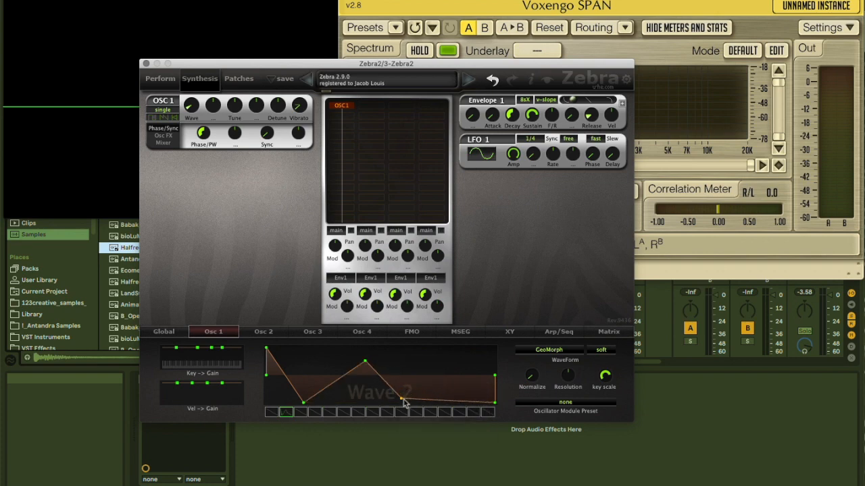
pyautogui.rightClick(434, 366)
pyautogui.click(447, 362)
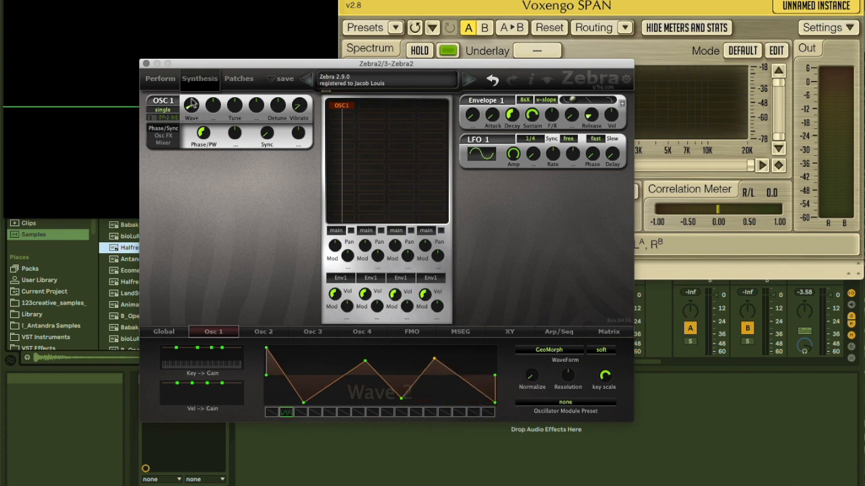
pyautogui.moveTo(192, 106)
pyautogui.mouseDown()
pyautogui.moveTo(191, 96)
pyautogui.moveTo(191, 108)
pyautogui.moveTo(187, 103)
pyautogui.mouseUp()
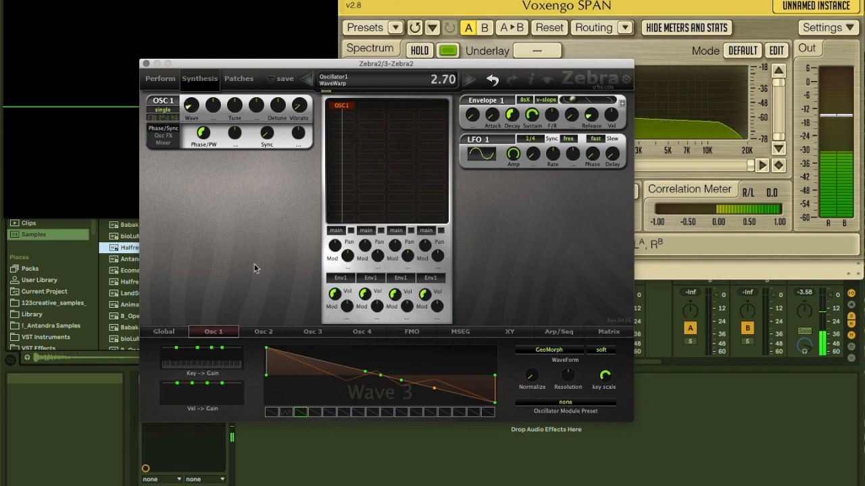
# - Move the points of Wave 16 to form a square wave, high in the first half and low in the second
pyautogui.click(306, 415)
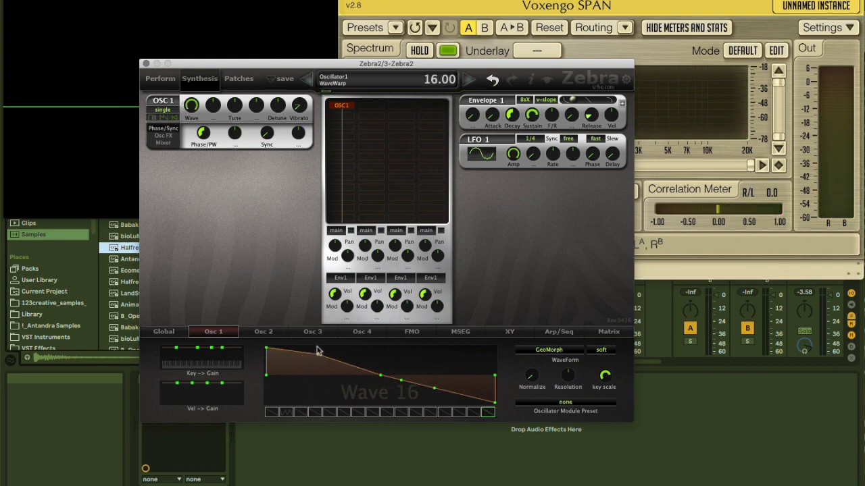
pyautogui.moveTo(318, 351); pyautogui.dragTo(360, 349)
pyautogui.moveTo(381, 380); pyautogui.dragTo(376, 403)
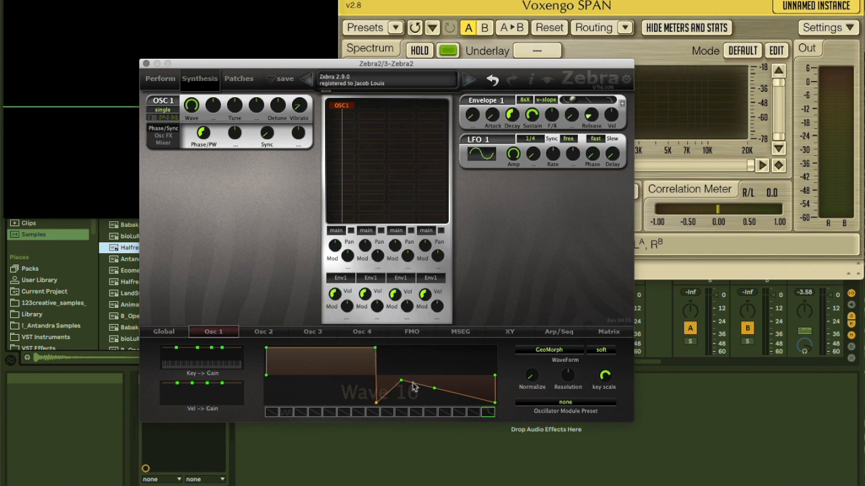
pyautogui.moveTo(436, 394); pyautogui.dragTo(437, 403)
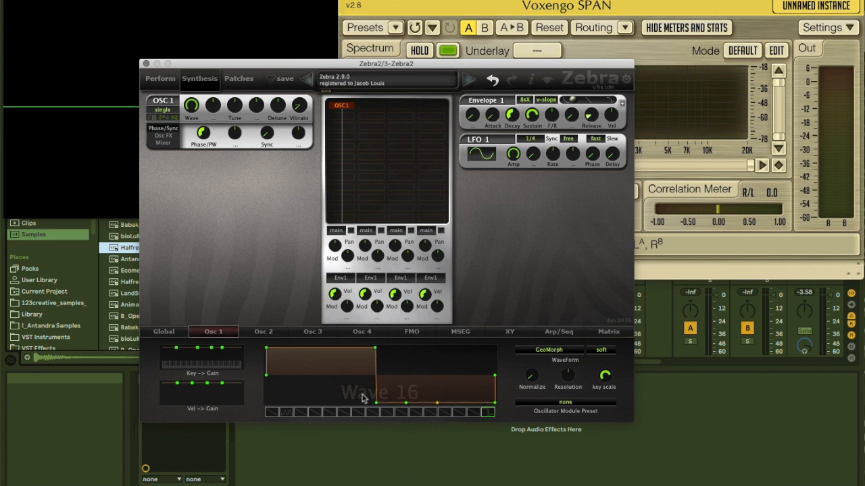
# - Interpolate the slots between the saw in Wave 1 and the square in Wave 16, and sweep Wave up to 16.00
pyautogui.click(273, 413)
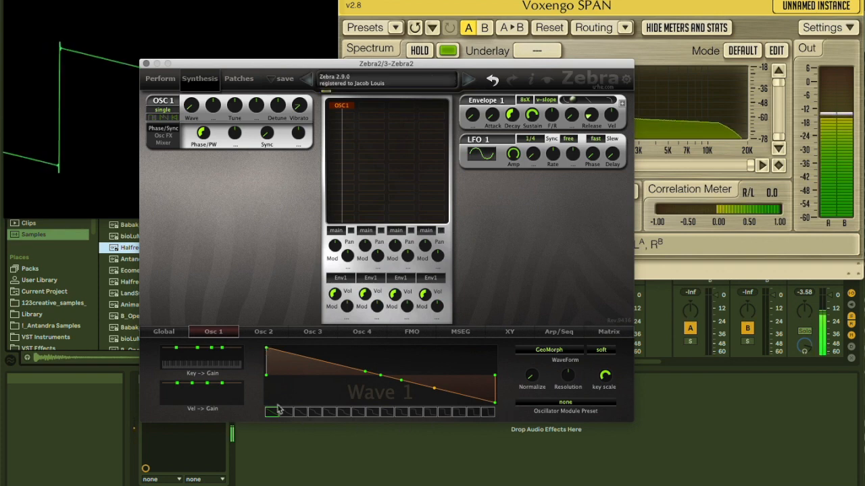
pyautogui.moveTo(192, 108); pyautogui.dragTo(181, 9)
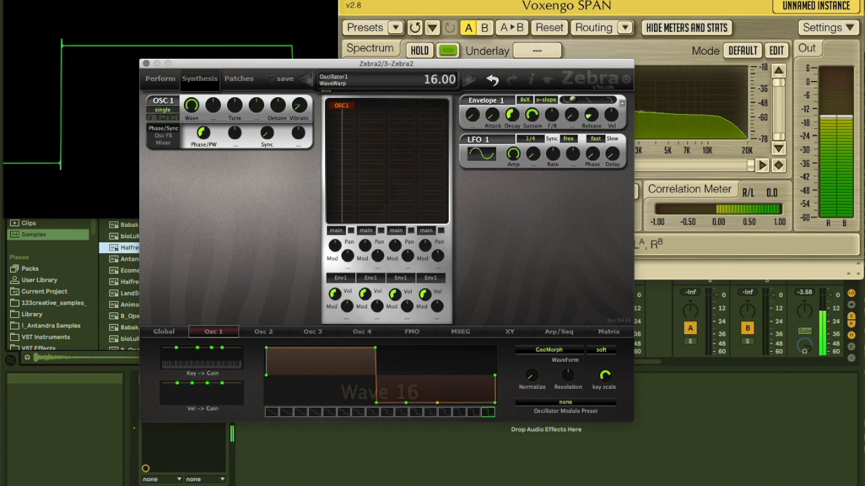
# - Set oscillator 1's waveform type to SpectroMorph and sweep the Wave parameter, ending at 16.00
pyautogui.click(550, 352)
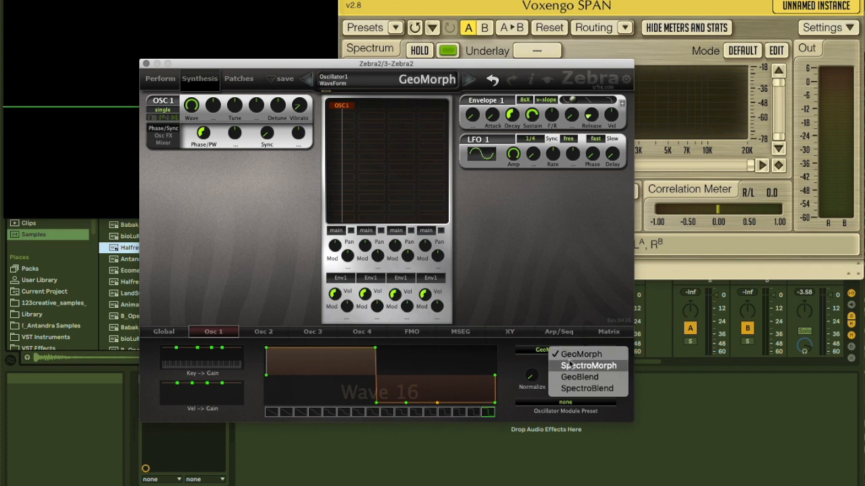
pyautogui.click(560, 366)
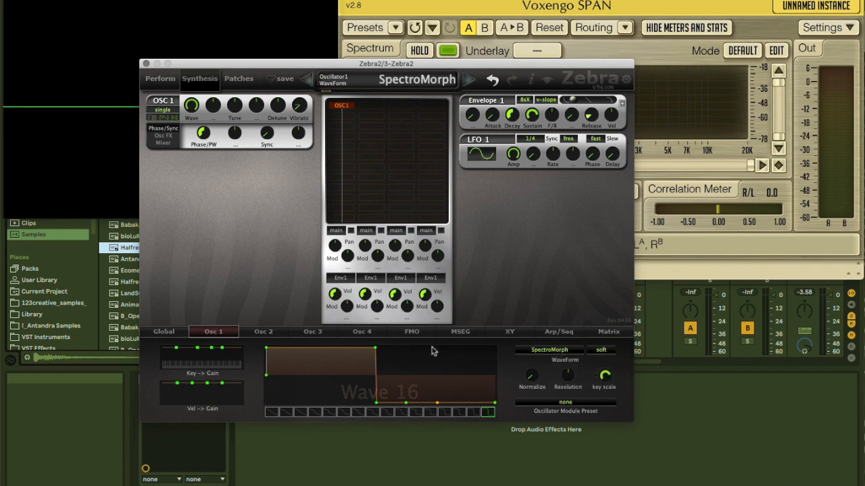
pyautogui.moveTo(200, 118); pyautogui.dragTo(183, 108)
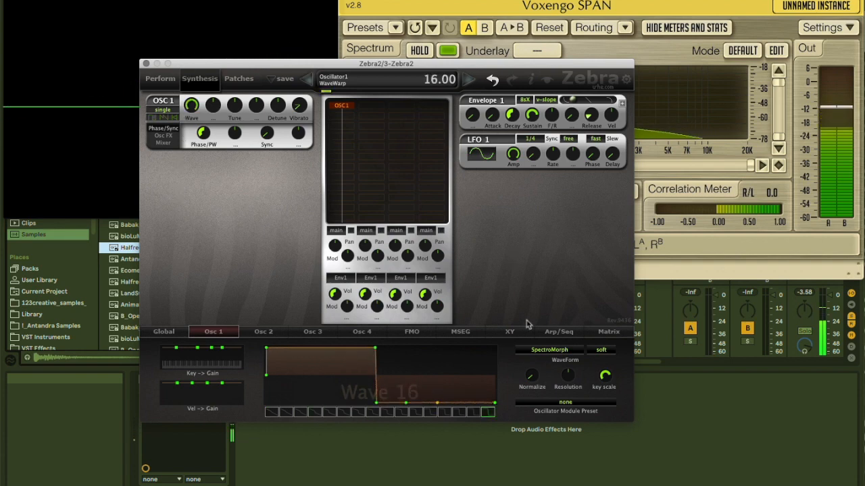
# - Set oscillator 1's waveform type to GeoBlend and draw a jagged freehand shape across Wave 15
pyautogui.click(547, 350)
pyautogui.click(547, 365)
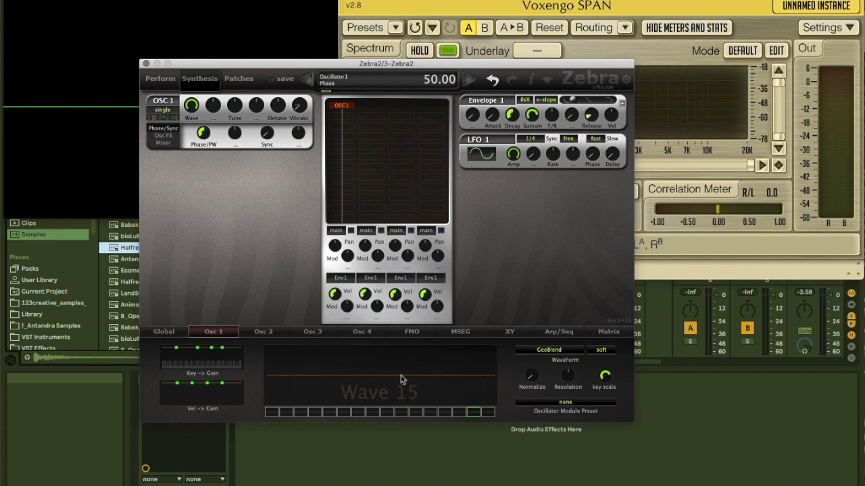
pyautogui.moveTo(268, 378); pyautogui.dragTo(330, 387)
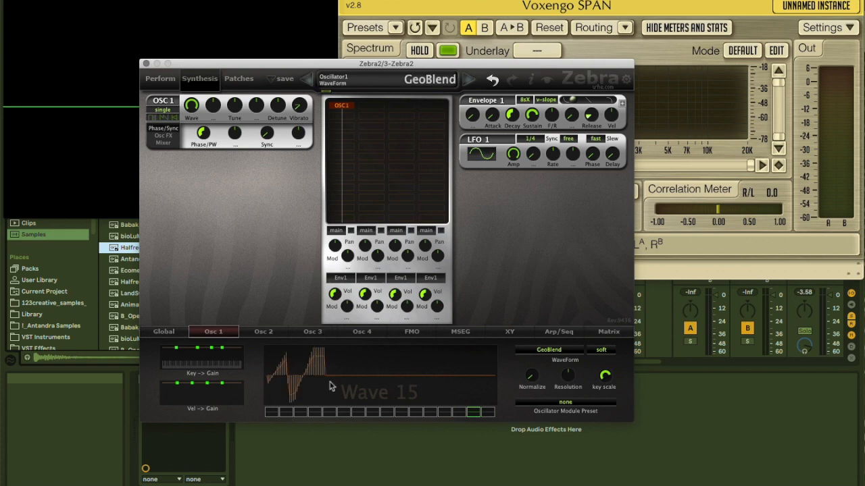
pyautogui.moveTo(358, 444)
pyautogui.mouseDown()
pyautogui.moveTo(427, 365)
pyautogui.moveTo(500, 379)
pyautogui.mouseUp()
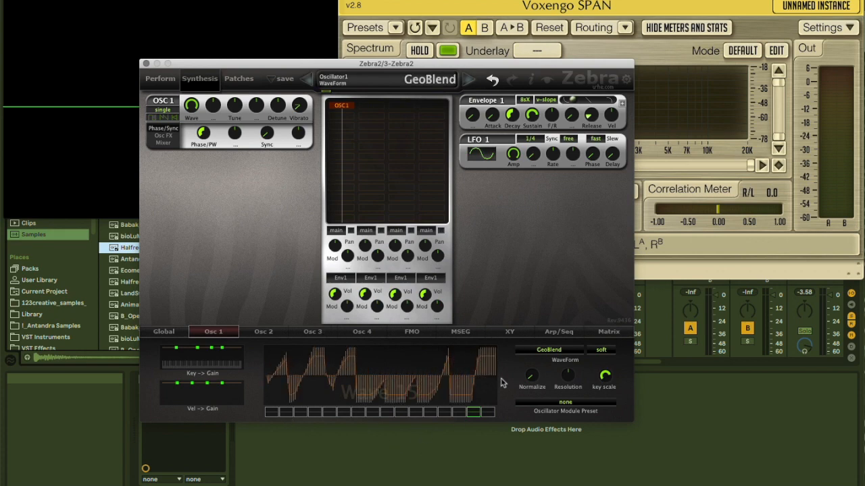
pyautogui.moveTo(398, 365); pyautogui.dragTo(374, 327)
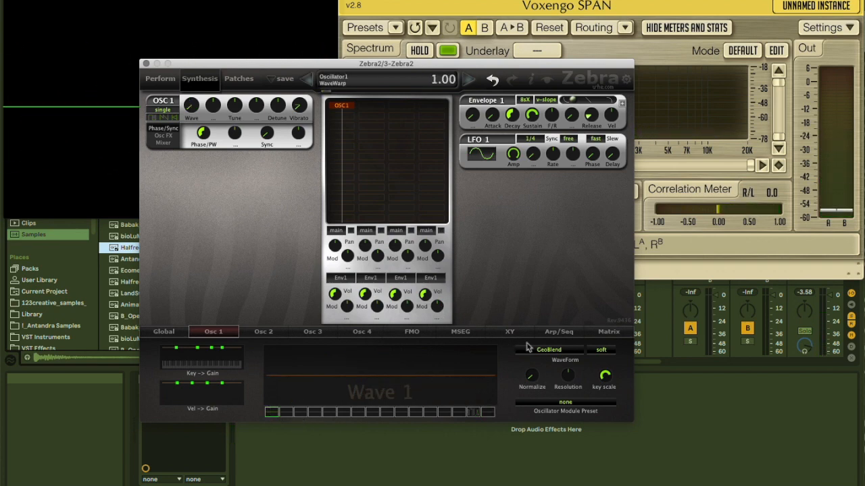
# - Draw a freehand waveform with three peaks in Wave 1 and interpolate the slots up to Wave 15
pyautogui.moveTo(273, 393)
pyautogui.mouseDown()
pyautogui.moveTo(402, 352)
pyautogui.moveTo(485, 341)
pyautogui.moveTo(438, 381)
pyautogui.mouseUp()
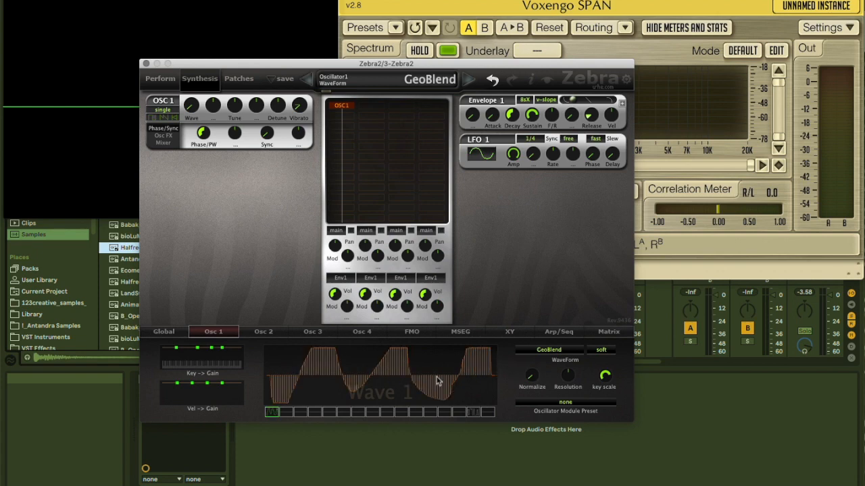
pyautogui.click(474, 412)
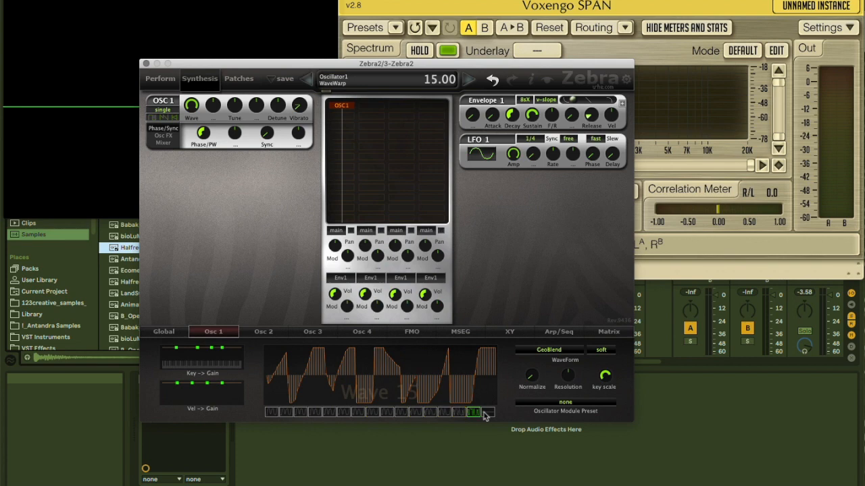
# - Draw a freehand waveform across Wave 16, with two dips and a broad peak near the end
pyautogui.click(487, 412)
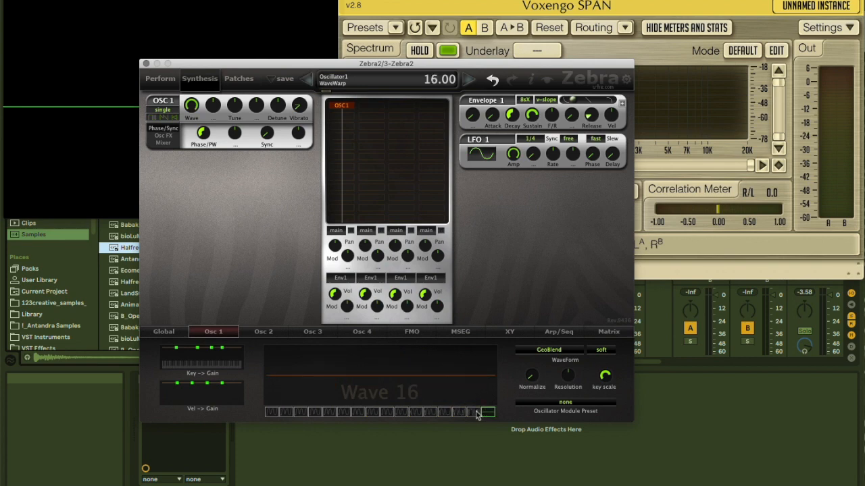
pyautogui.click(476, 414)
pyautogui.click(487, 413)
pyautogui.moveTo(278, 365)
pyautogui.mouseDown()
pyautogui.moveTo(406, 402)
pyautogui.moveTo(530, 362)
pyautogui.mouseUp()
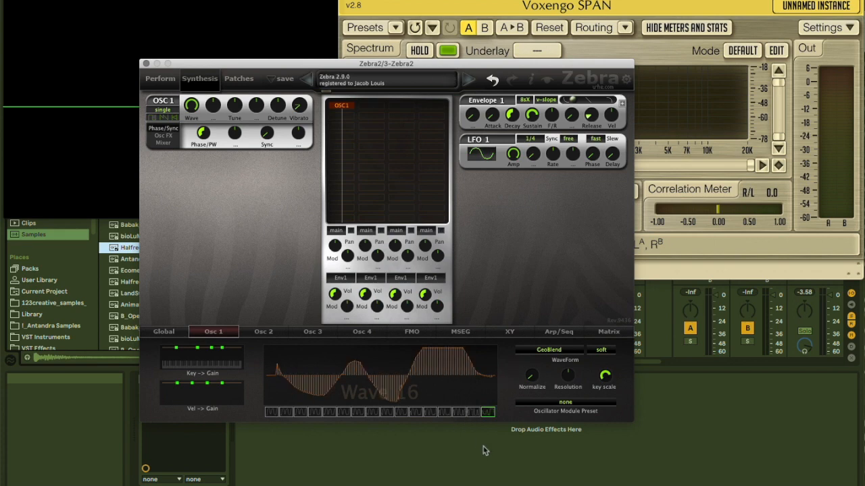
# - Set oscillator 1's waveform type to SpectroBlend with Normalize at 57.00, and sweep the Wave parameter down to Wave 1
pyautogui.moveTo(191, 106); pyautogui.dragTo(172, 67)
pyautogui.click(549, 349)
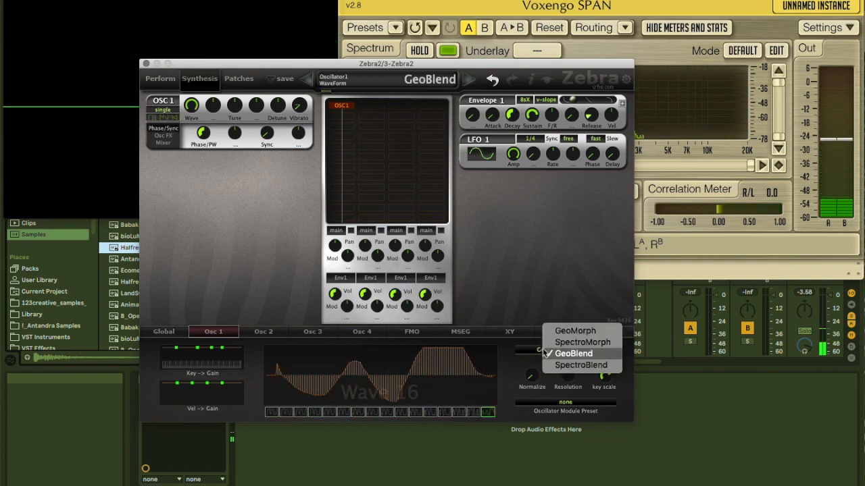
pyautogui.click(557, 367)
pyautogui.moveTo(193, 110); pyautogui.dragTo(187, 204)
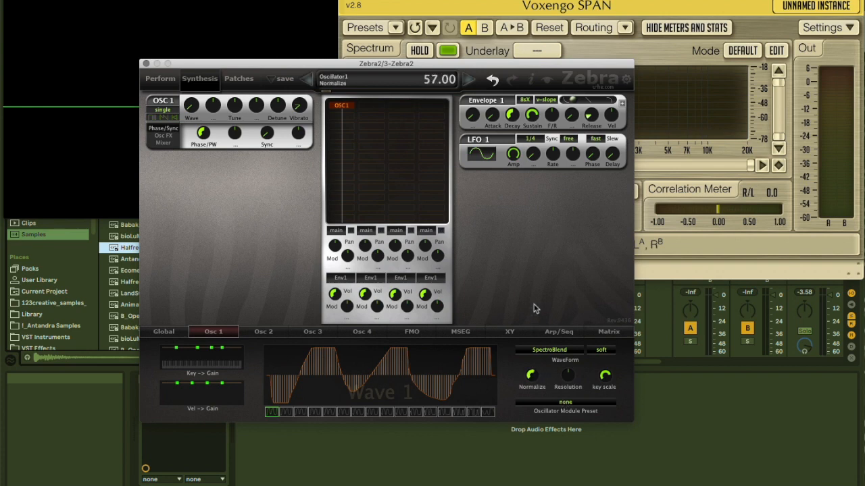
# - Sweep the wave slots up and settle on Wave 11 while varying Resolution, and set oscillator 1's renderer to crisp
pyautogui.moveTo(271, 413)
pyautogui.mouseDown()
pyautogui.moveTo(478, 415)
pyautogui.moveTo(310, 423)
pyautogui.moveTo(286, 413)
pyautogui.mouseUp()
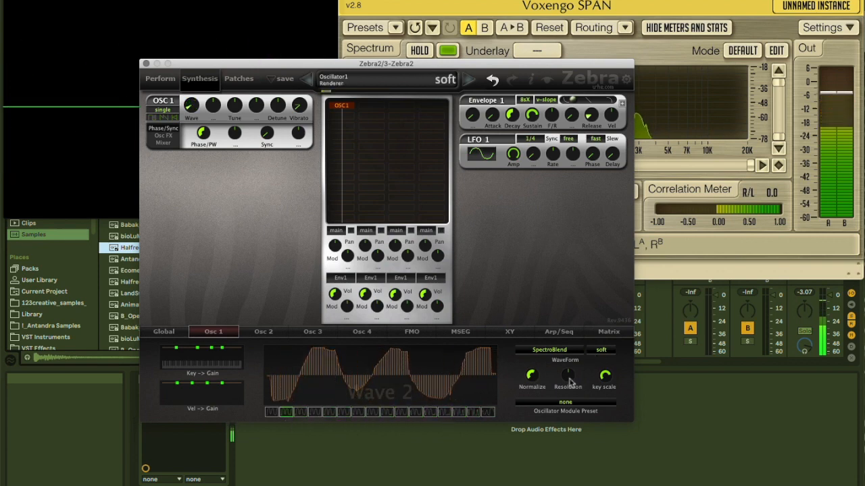
pyautogui.moveTo(564, 371); pyautogui.dragTo(566, 400)
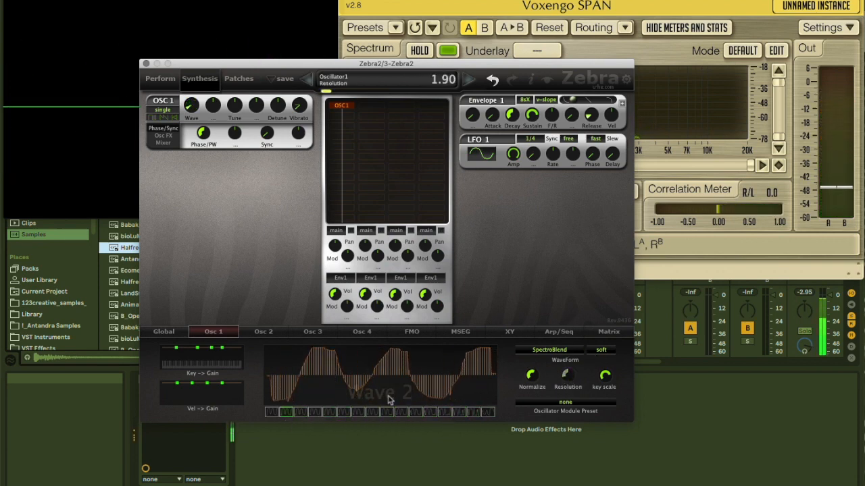
pyautogui.moveTo(287, 415); pyautogui.dragTo(537, 411)
pyautogui.moveTo(596, 379)
pyautogui.mouseDown()
pyautogui.moveTo(572, 399)
pyautogui.moveTo(580, 382)
pyautogui.mouseUp()
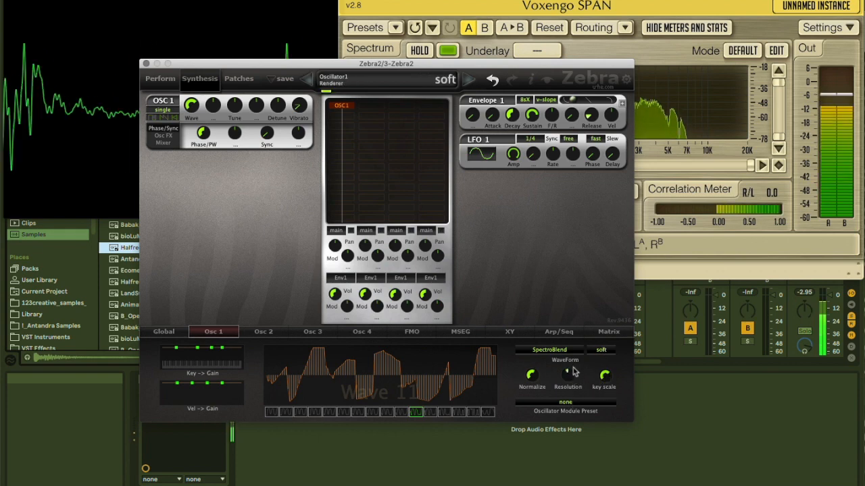
pyautogui.click(601, 351)
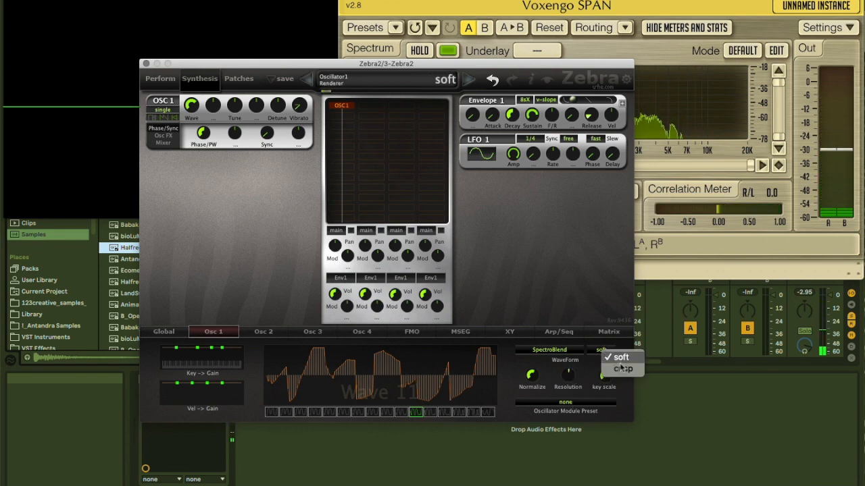
pyautogui.click(622, 370)
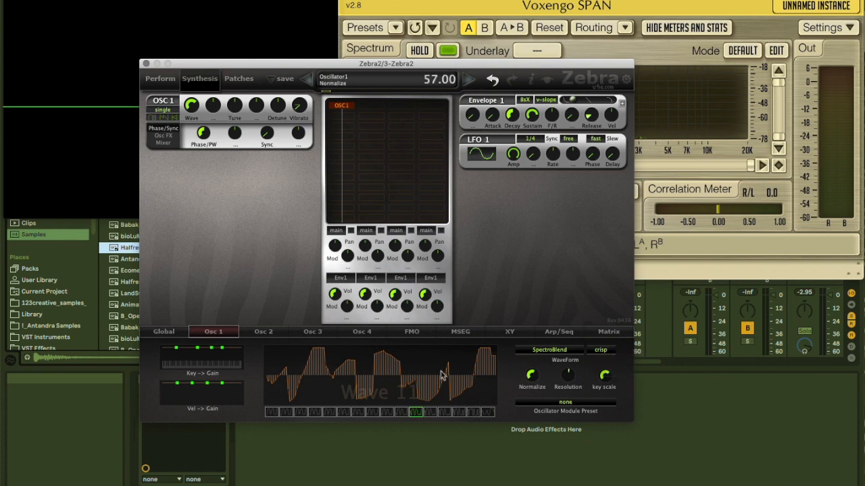
# - Draw a broad freehand arch across the middle of Wave 11 and sweep the wave slots back down to Wave 1
pyautogui.moveTo(436, 374)
pyautogui.mouseDown()
pyautogui.moveTo(333, 394)
pyautogui.moveTo(376, 363)
pyautogui.moveTo(455, 403)
pyautogui.mouseUp()
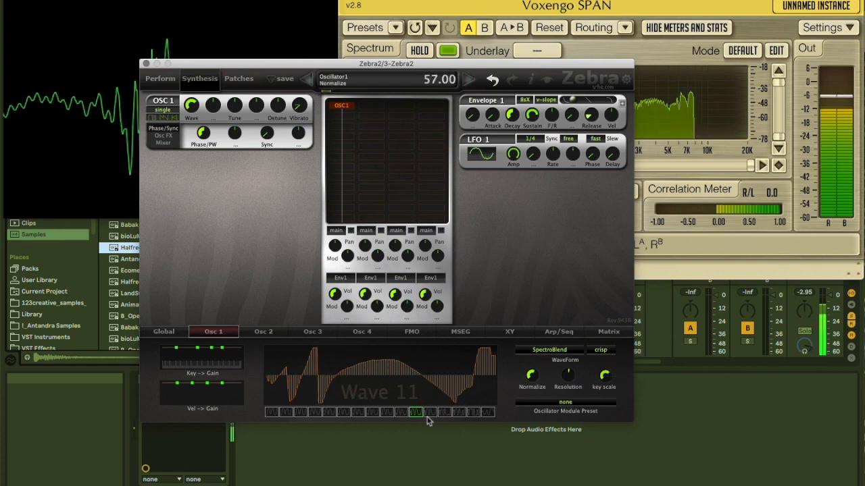
pyautogui.moveTo(397, 413); pyautogui.dragTo(293, 413)
pyautogui.moveTo(328, 386)
pyautogui.mouseDown()
pyautogui.moveTo(380, 340)
pyautogui.moveTo(450, 405)
pyautogui.moveTo(513, 429)
pyautogui.mouseUp()
pyautogui.moveTo(307, 415); pyautogui.dragTo(271, 413)
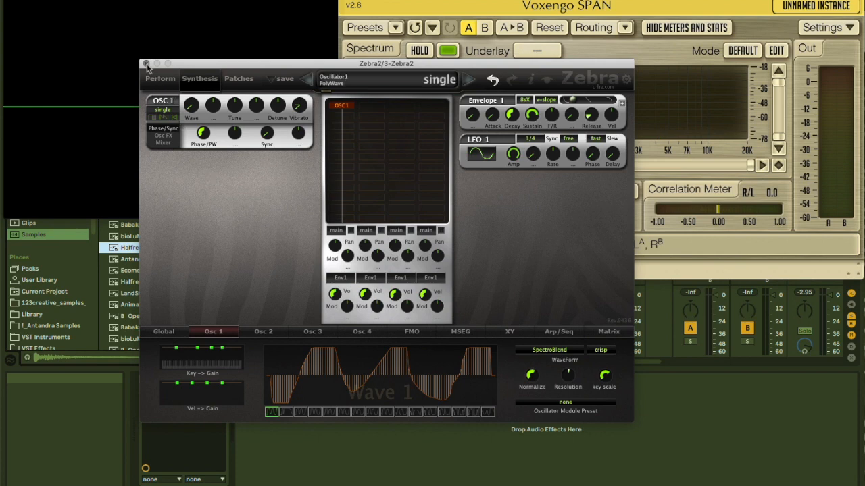
# - Close Zebra2, open Massive X on track 4, and sweep the position of its first wavetable
pyautogui.click(145, 64)
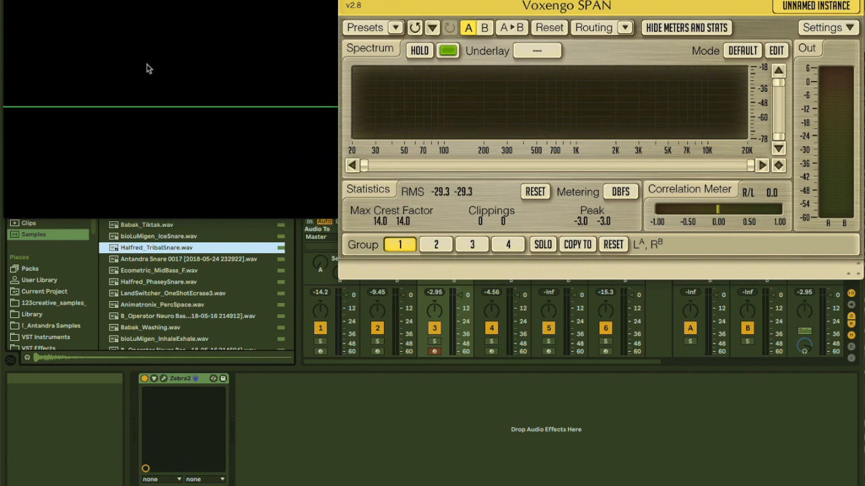
pyautogui.press('Right')
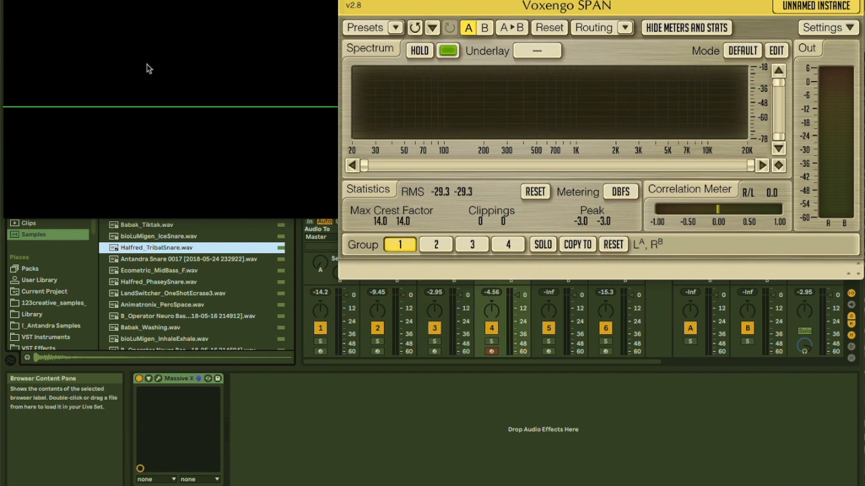
pyautogui.click(159, 379)
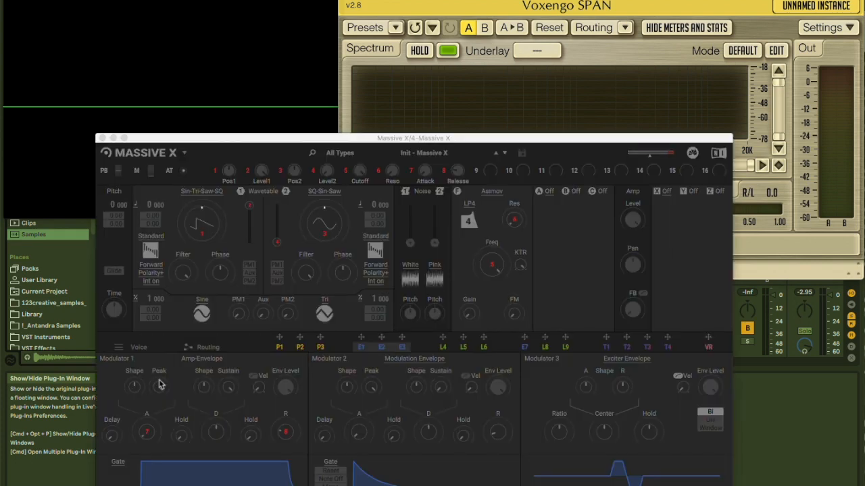
pyautogui.moveTo(317, 143); pyautogui.dragTo(290, 49)
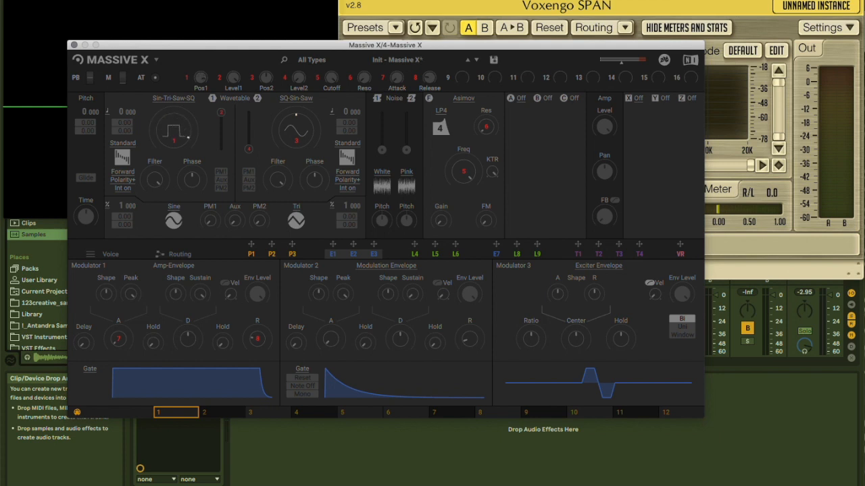
pyautogui.moveTo(173, 132); pyautogui.dragTo(174, 179)
# - Load the Init - Massive X preset from the Quickstart category and sweep the Sin-Tri-Saw-SQ wavetable's position
pyautogui.click(398, 61)
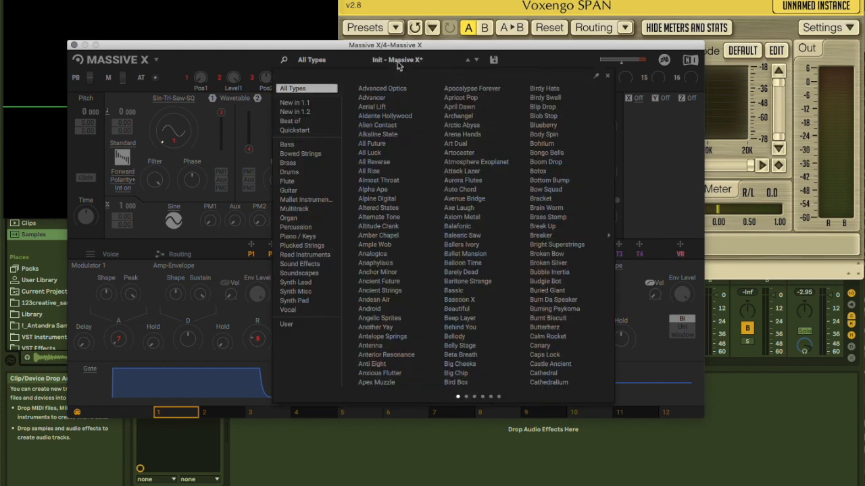
pyautogui.click(297, 130)
pyautogui.click(330, 59)
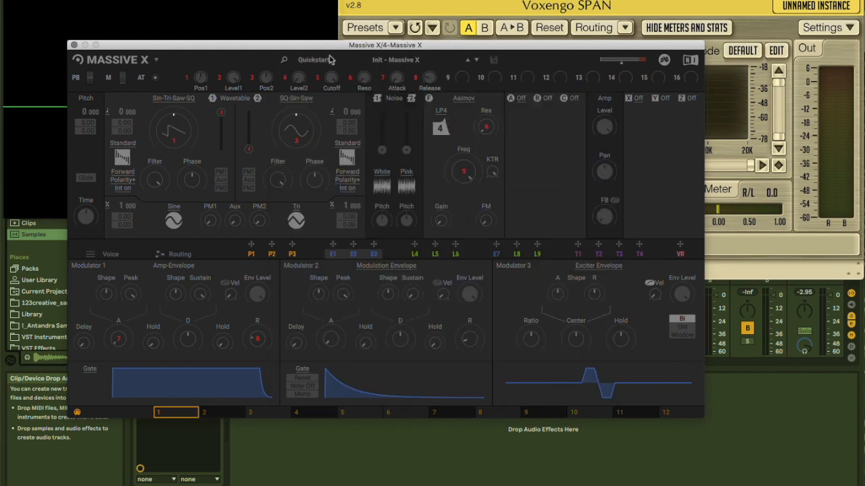
pyautogui.moveTo(175, 128); pyautogui.dragTo(175, 154)
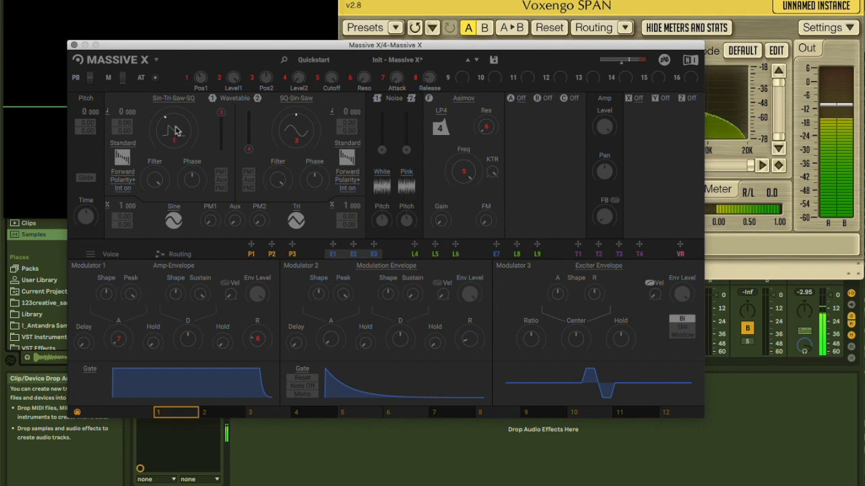
# - Load the FM Baker Bass wavetable from Additive + FM into oscillator 1 and move the synth window clear of the oscilloscope
pyautogui.click(173, 98)
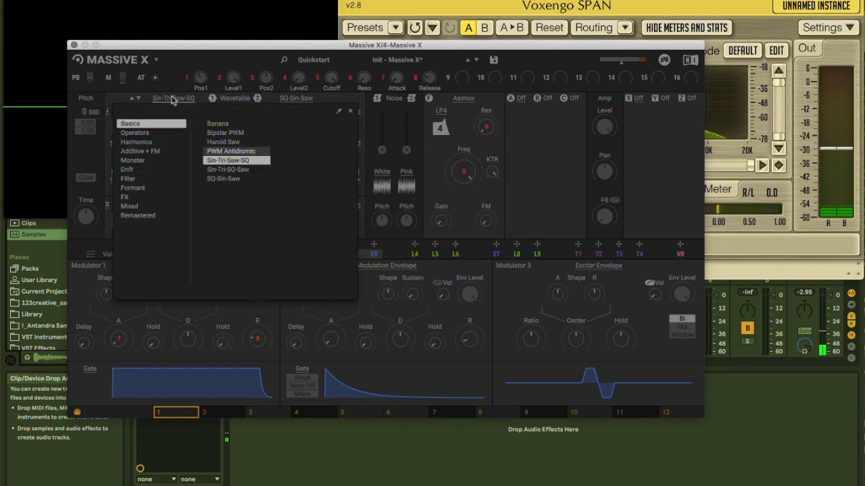
pyautogui.click(139, 153)
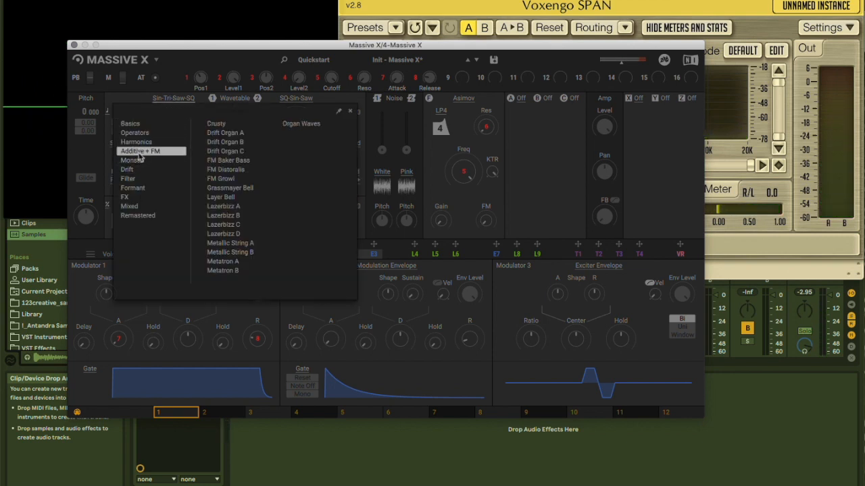
pyautogui.click(241, 160)
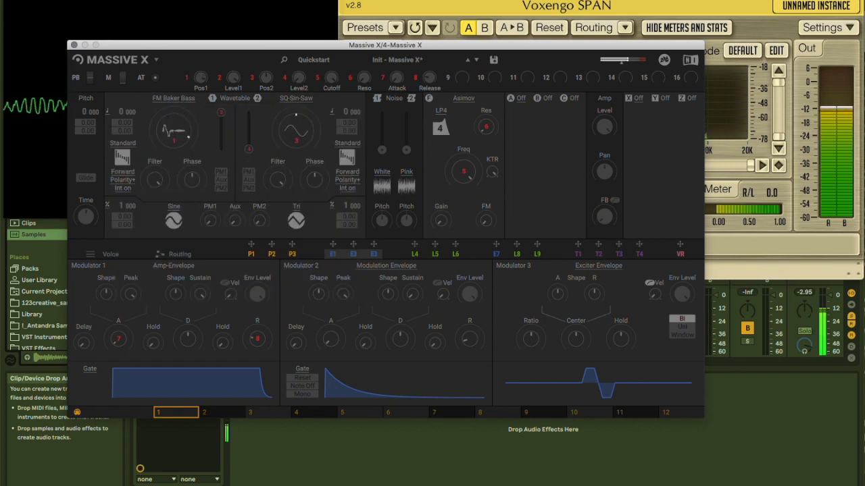
pyautogui.moveTo(195, 40); pyautogui.dragTo(403, 155)
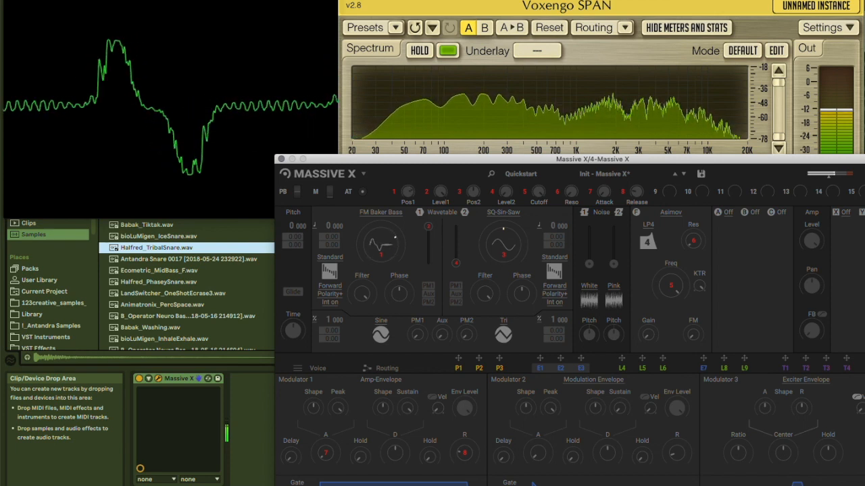
# - Load the Lazerbizz D wavetable into oscillator 1 and adjust its wavetable position
pyautogui.click(380, 212)
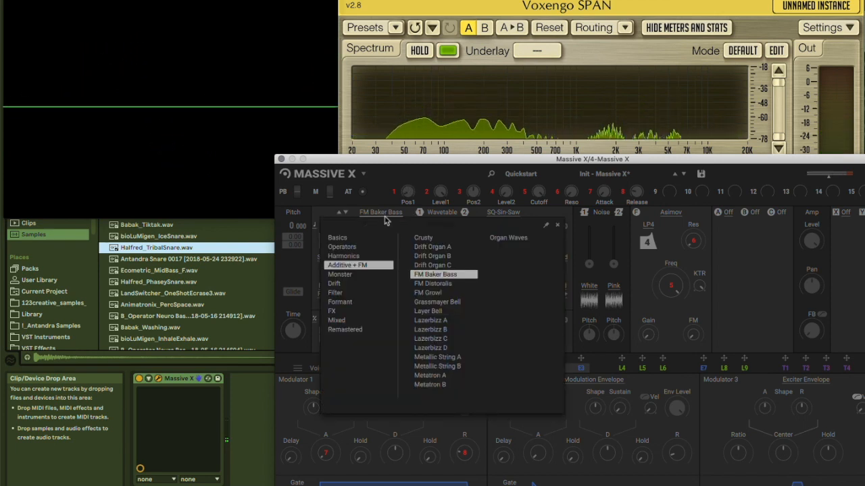
pyautogui.click(431, 347)
pyautogui.moveTo(386, 257)
pyautogui.mouseDown()
pyautogui.moveTo(386, 201)
pyautogui.moveTo(386, 251)
pyautogui.moveTo(386, 223)
pyautogui.moveTo(386, 241)
pyautogui.mouseUp()
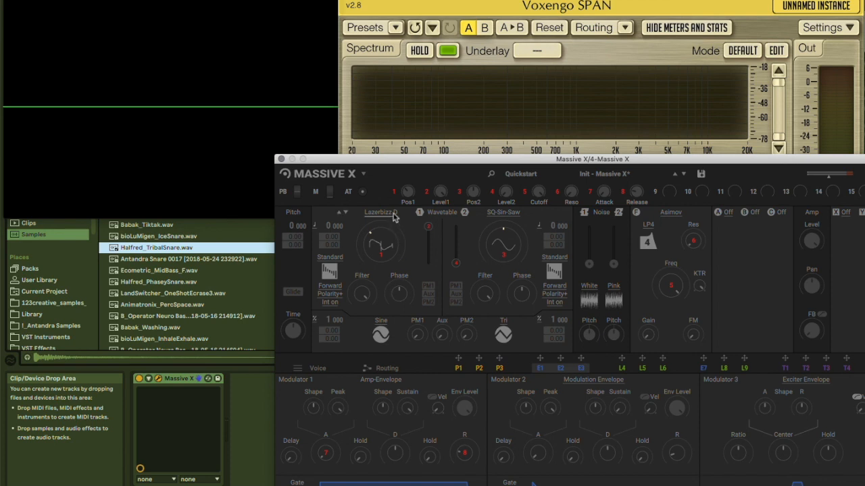
pyautogui.moveTo(381, 246)
pyautogui.mouseDown()
pyautogui.moveTo(380, 205)
pyautogui.moveTo(381, 244)
pyautogui.mouseUp()
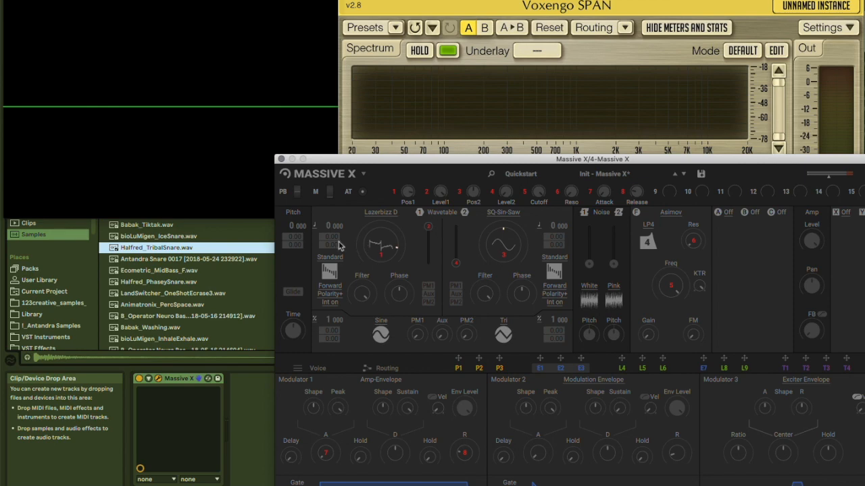
# - Close Massive X and open Europa by Reason on track 5
pyautogui.click(281, 159)
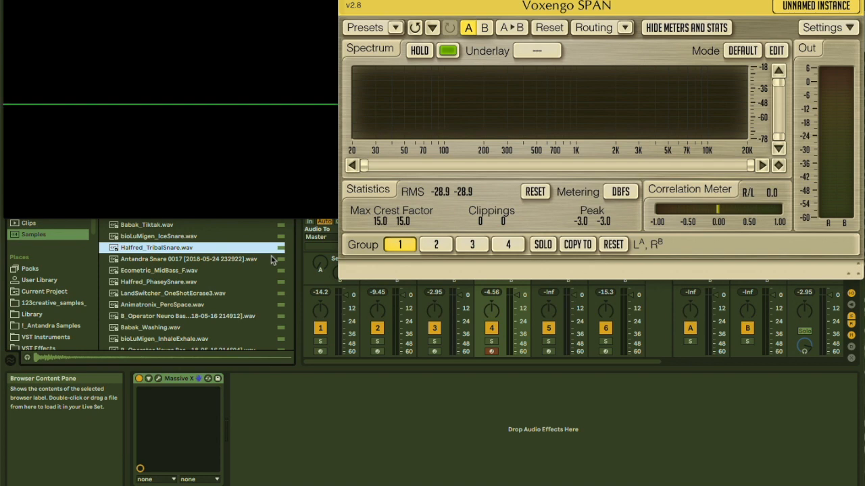
pyautogui.press('Right')
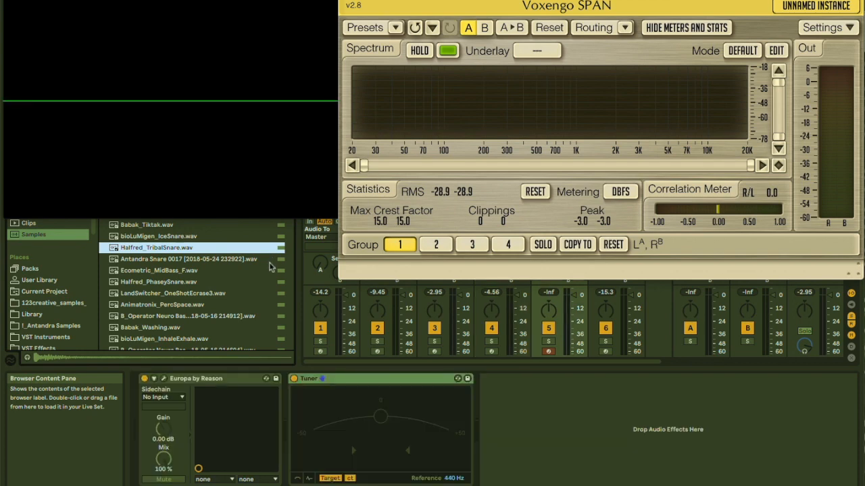
pyautogui.click(163, 379)
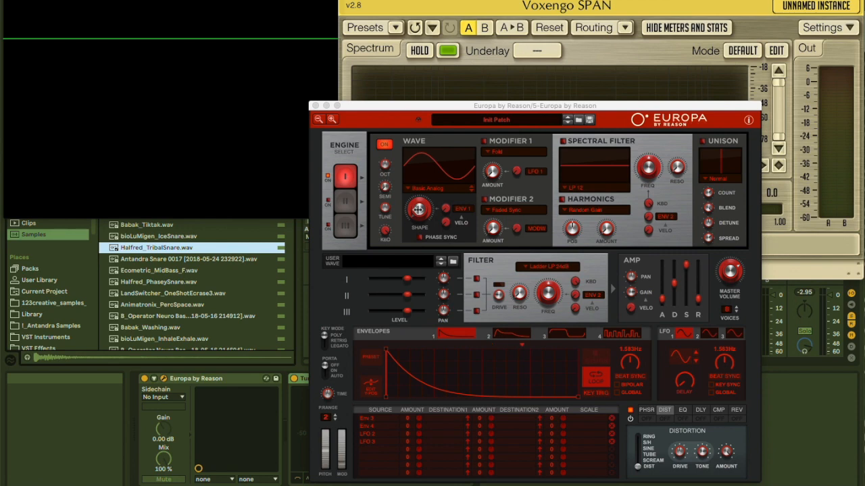
# - Sweep engine 1's Shape on the Basic Analog wave up to 100% and back to the sawtooth
pyautogui.moveTo(418, 209); pyautogui.dragTo(388, 135)
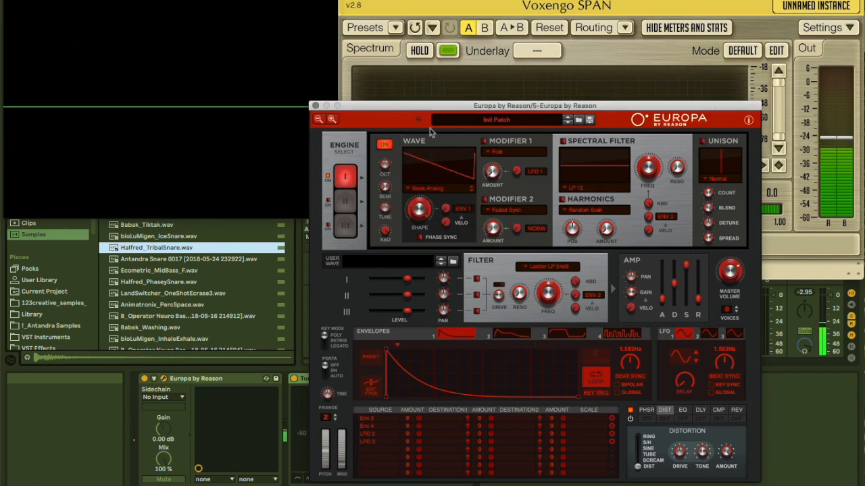
pyautogui.moveTo(433, 104); pyautogui.dragTo(249, 116)
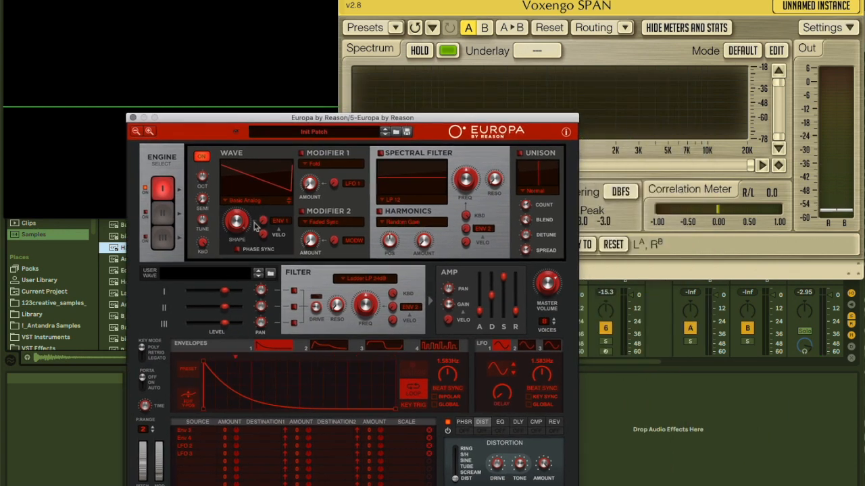
pyautogui.moveTo(240, 225); pyautogui.dragTo(225, 292)
pyautogui.moveTo(240, 403); pyautogui.dragTo(240, 225)
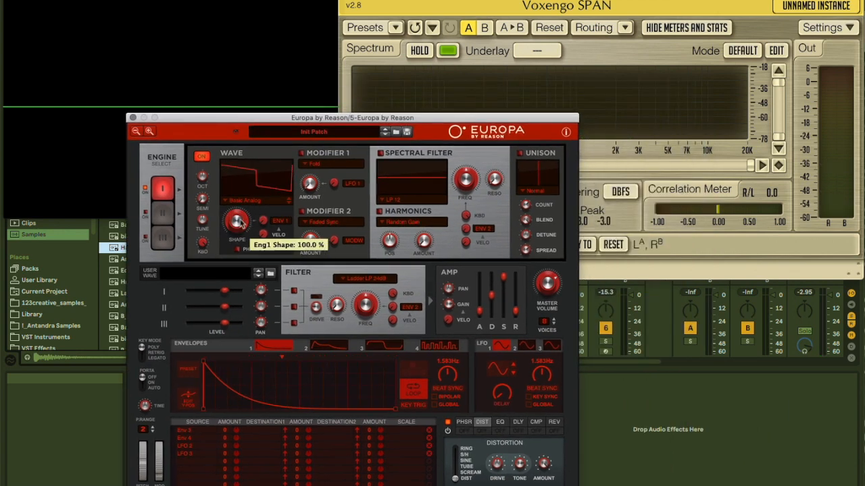
pyautogui.moveTo(225, 313); pyautogui.dragTo(507, 251)
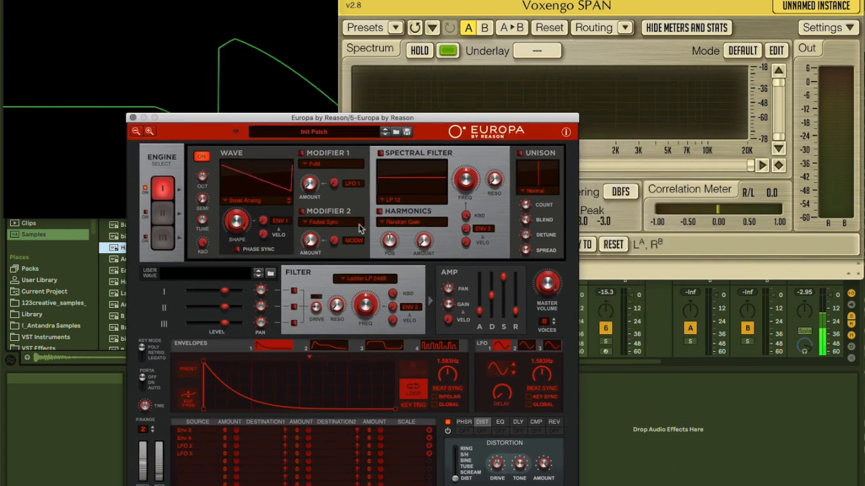
pyautogui.moveTo(237, 220)
pyautogui.mouseDown()
pyautogui.moveTo(227, 338)
pyautogui.moveTo(237, 215)
pyautogui.mouseUp()
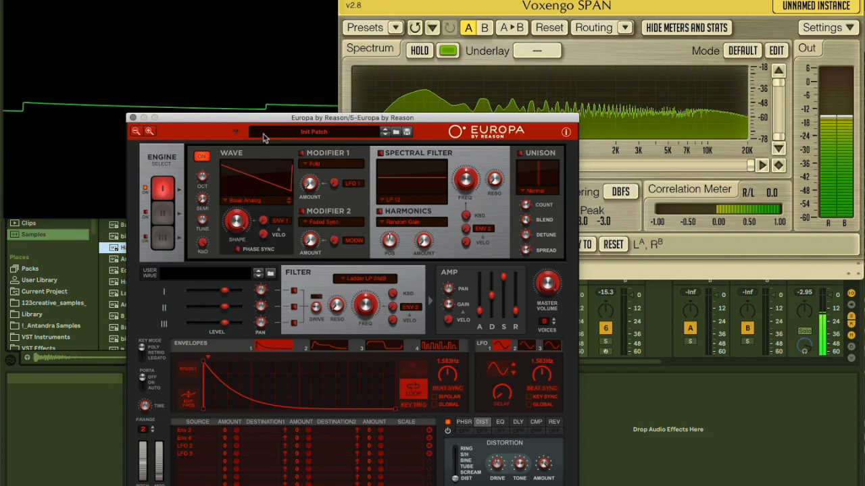
# - Try Modifier 1 with the Fold type on engine 1's sawtooth
pyautogui.moveTo(375, 121); pyautogui.dragTo(373, 171)
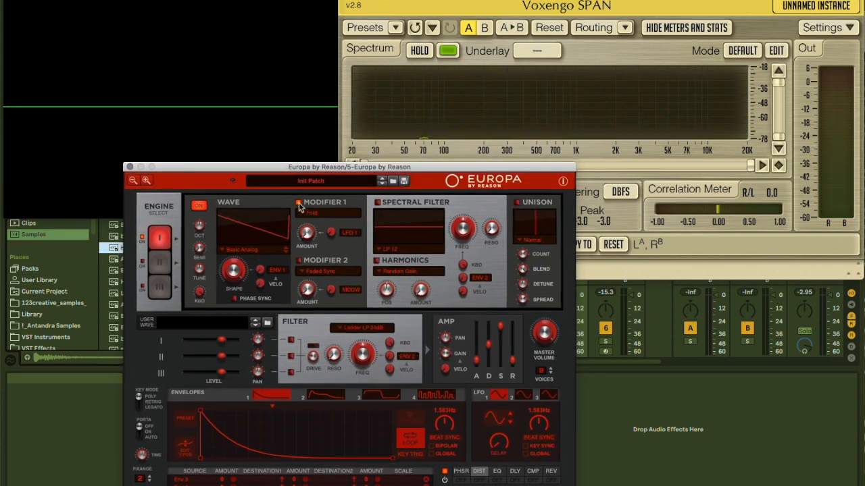
pyautogui.moveTo(310, 203); pyautogui.dragTo(284, 253)
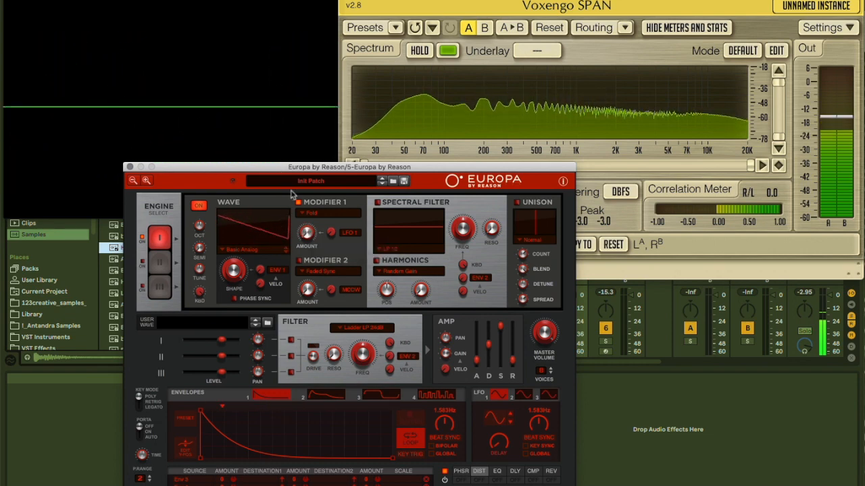
# - Turn on engine 1's spectral filter, set it to Resonator 2, and adjust its resonance and its frequency to 47.3%
pyautogui.click(378, 203)
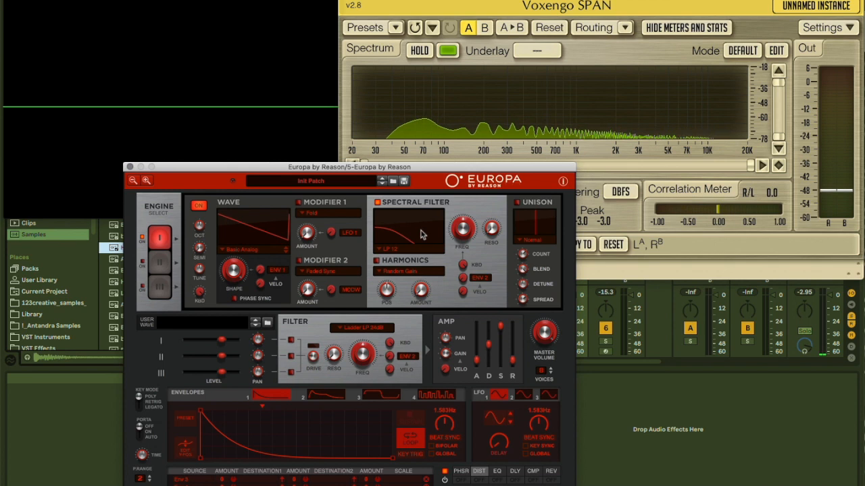
pyautogui.click(390, 250)
pyautogui.click(437, 205)
pyautogui.moveTo(492, 231); pyautogui.dragTo(492, 143)
pyautogui.moveTo(464, 228); pyautogui.dragTo(457, 282)
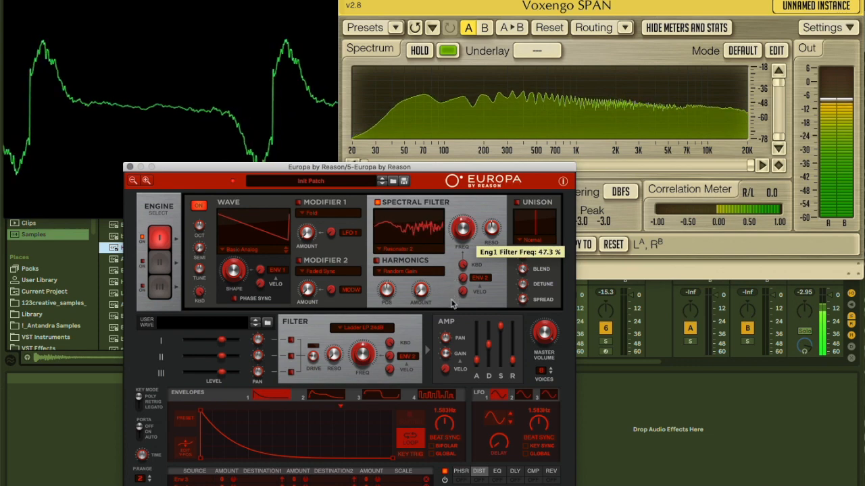
# - Look over the other two engines' settings, finishing back on engine 1
pyautogui.moveTo(441, 255); pyautogui.dragTo(398, 251)
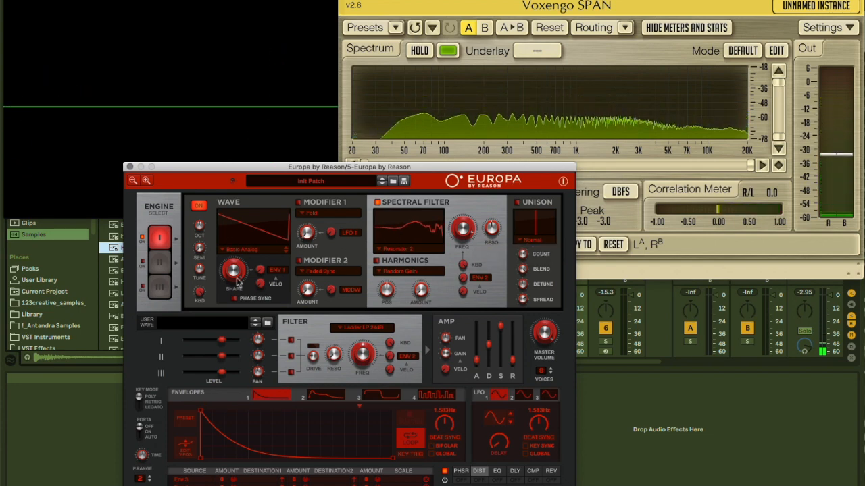
pyautogui.moveTo(233, 270)
pyautogui.click(160, 262)
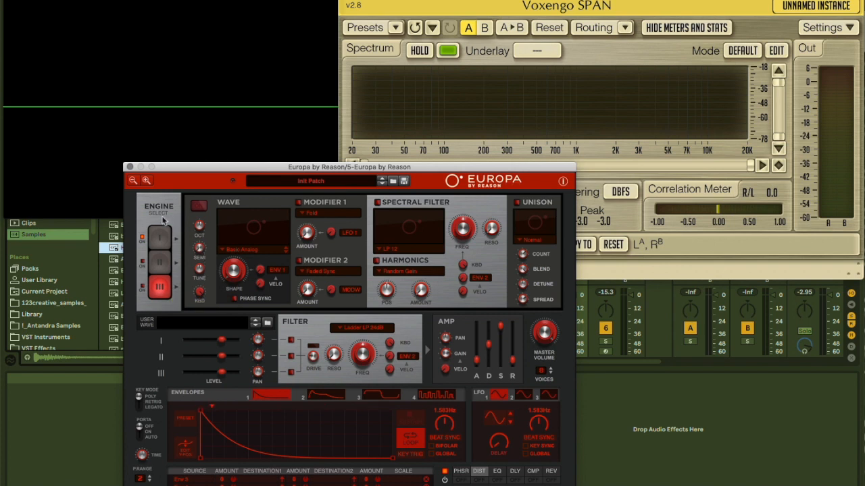
pyautogui.click(159, 236)
# - Set engine 1's wave to User Wave and move the Europa window clear of the sample browser
pyautogui.click(244, 252)
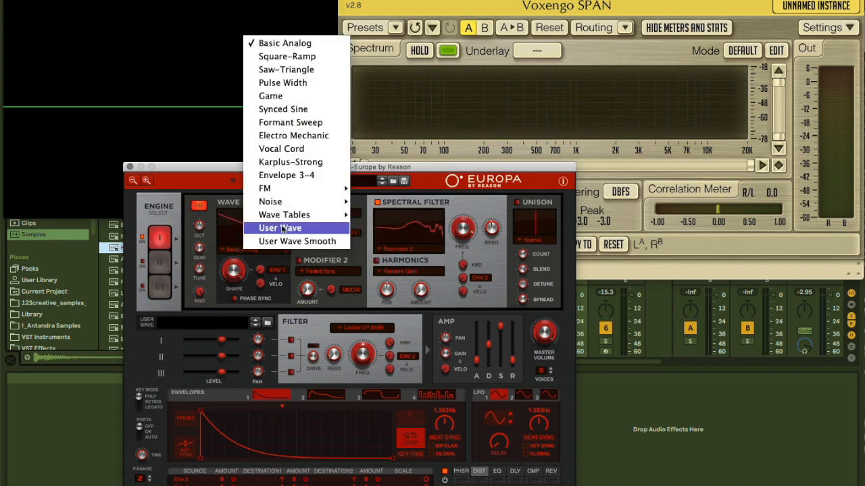
pyautogui.click(282, 229)
pyautogui.moveTo(269, 169); pyautogui.dragTo(433, 84)
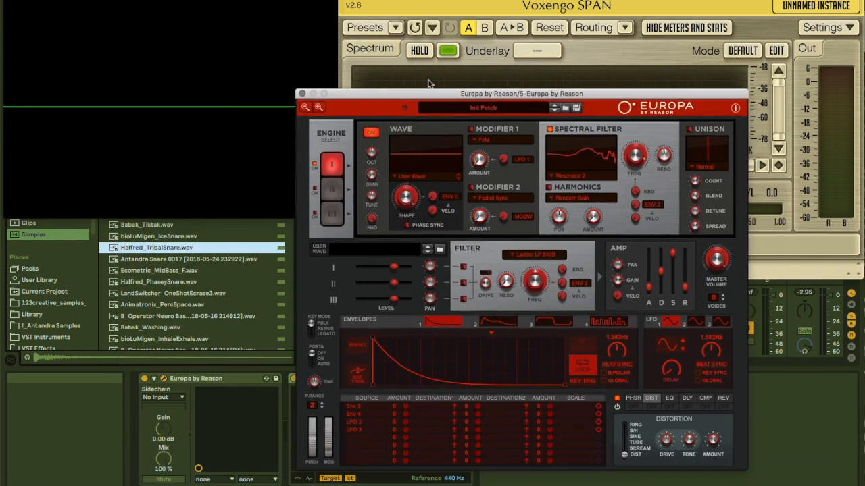
# - Load Halfred_TribalSnare.wav as Europa's user wave, finding it by searching the files for "halfred snare"
pyautogui.moveTo(164, 250); pyautogui.dragTo(378, 284)
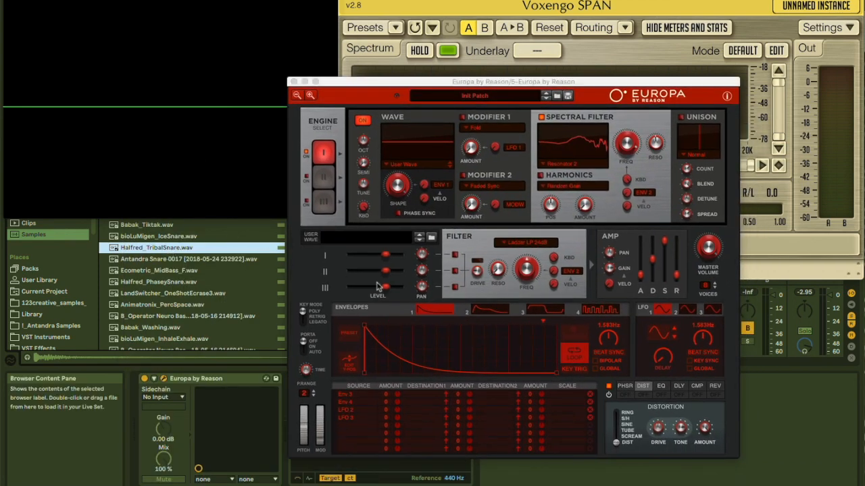
pyautogui.click(358, 237)
pyautogui.click(431, 237)
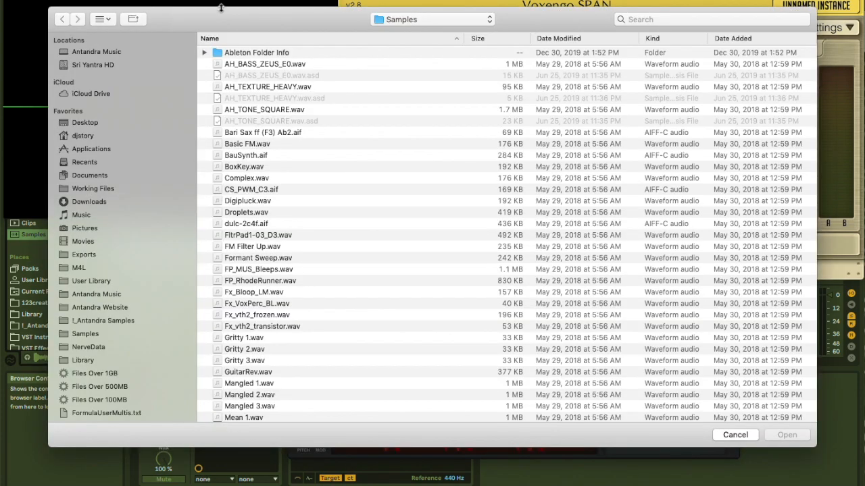
pyautogui.click(646, 19)
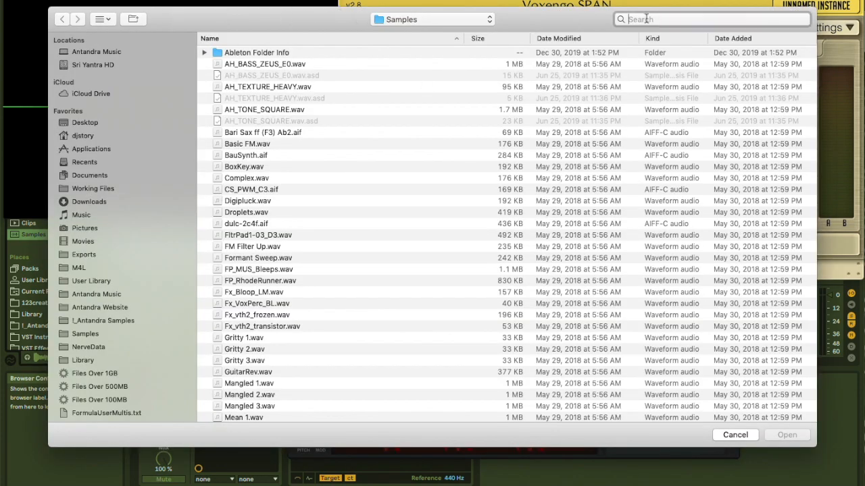
pyautogui.write('half')
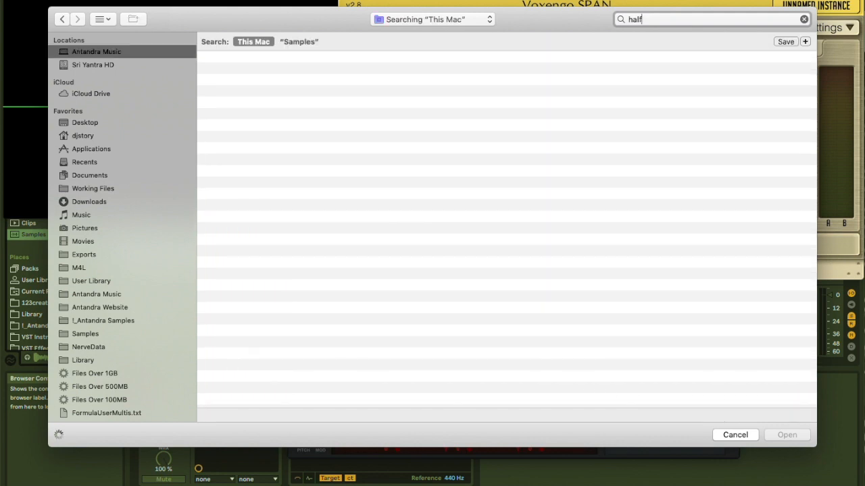
pyautogui.write('red snare')
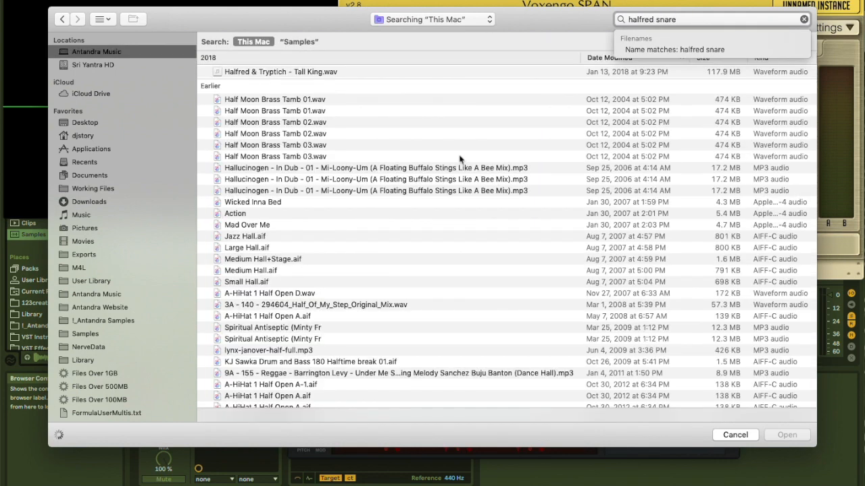
pyautogui.click(276, 95)
pyautogui.click(275, 96)
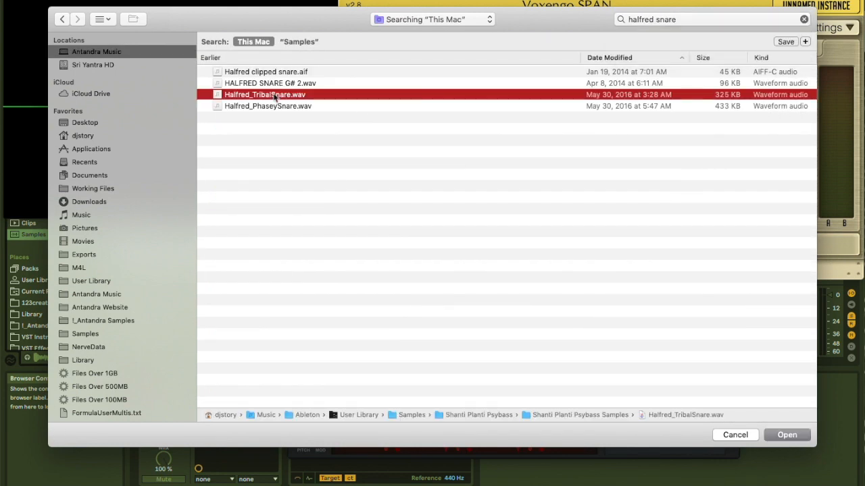
pyautogui.doubleClick(275, 96)
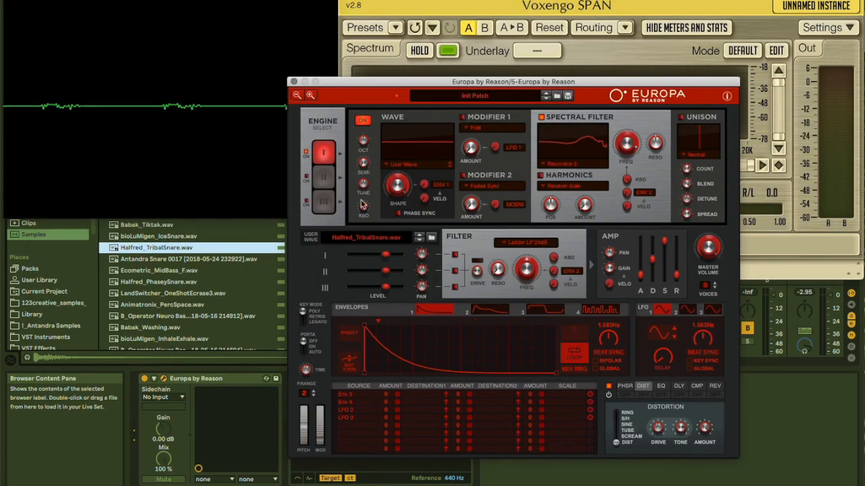
# - Sweep engine 1's Shape through the snare wave, switch the wave to User Wave Smooth, and sweep Shape again
pyautogui.moveTo(397, 186); pyautogui.dragTo(364, 323)
pyautogui.click(405, 164)
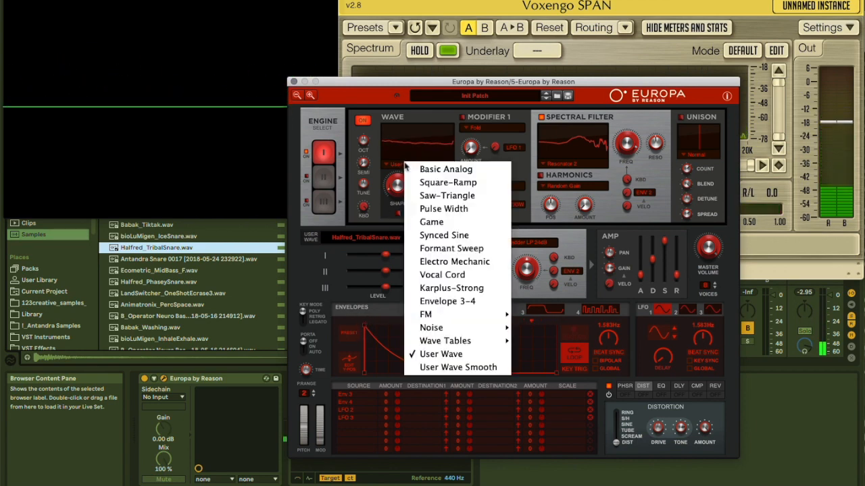
pyautogui.click(442, 367)
pyautogui.moveTo(400, 194); pyautogui.dragTo(399, 212)
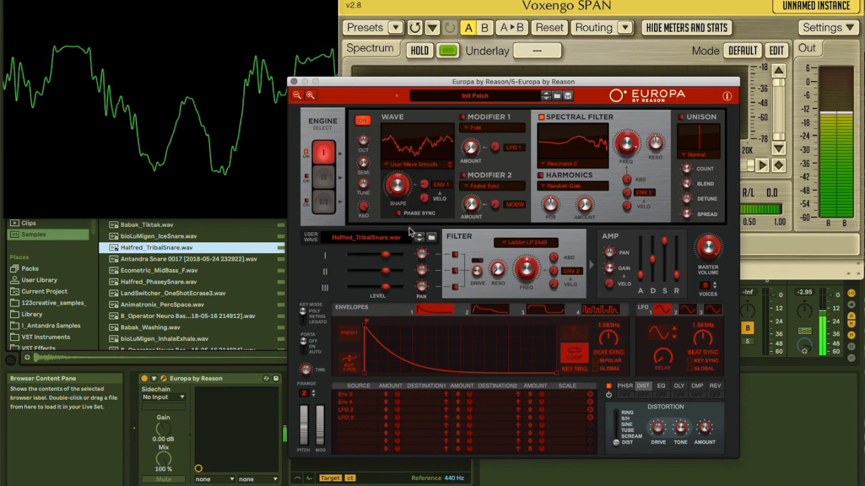
# - Reshape envelope 1 into a rising ramp and modulate engine 1's Shape with it by 46.1%
pyautogui.moveTo(368, 329); pyautogui.dragTo(579, 290)
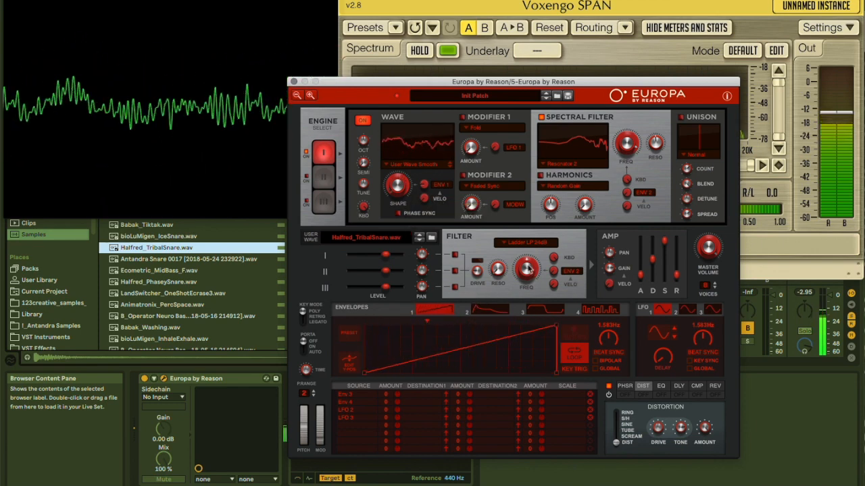
pyautogui.moveTo(424, 185)
pyautogui.mouseDown()
pyautogui.moveTo(426, 201)
pyautogui.moveTo(424, 175)
pyautogui.mouseUp()
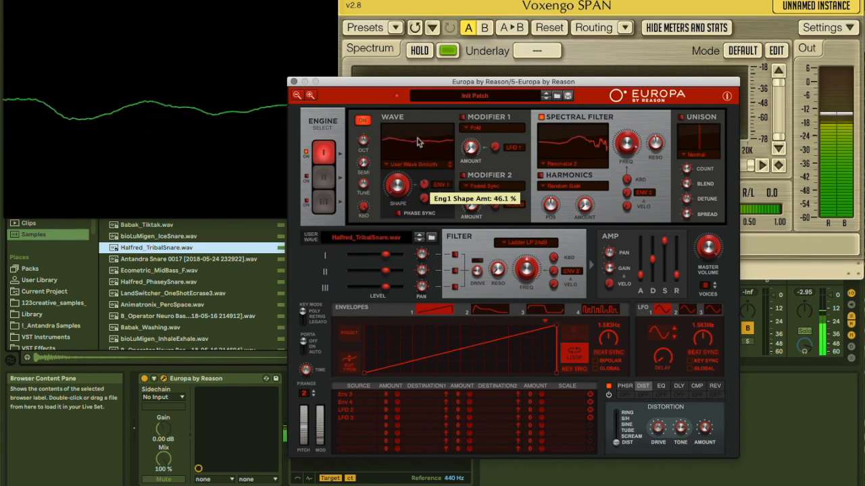
pyautogui.moveTo(415, 159); pyautogui.dragTo(405, 185)
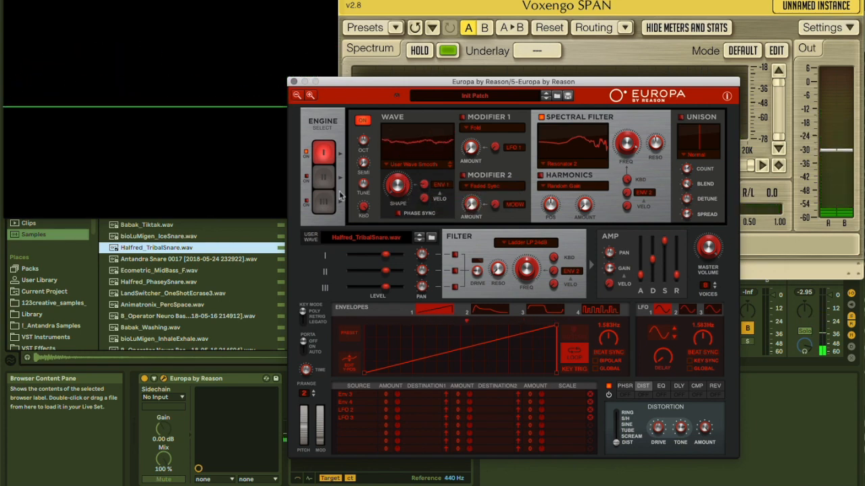
# - Close Europa, open the Reason Rack Plugin on track 6, and place its window below the spectrum analyzer's display
pyautogui.click(294, 82)
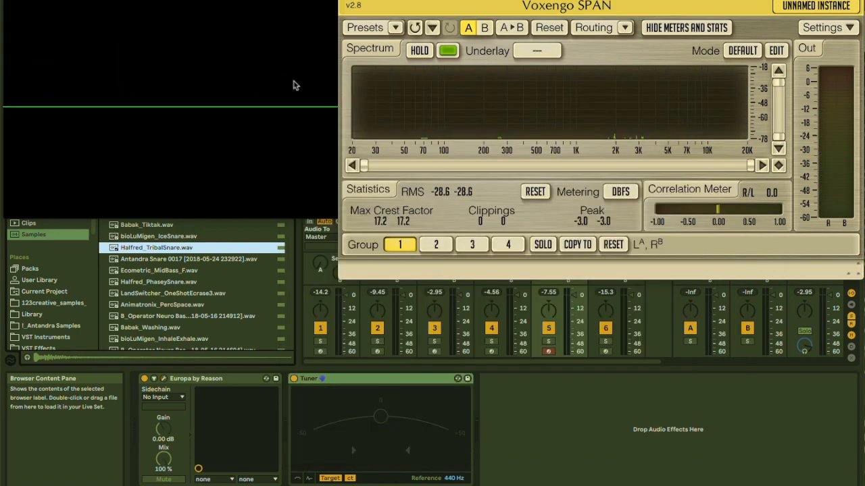
pyautogui.click(389, 287)
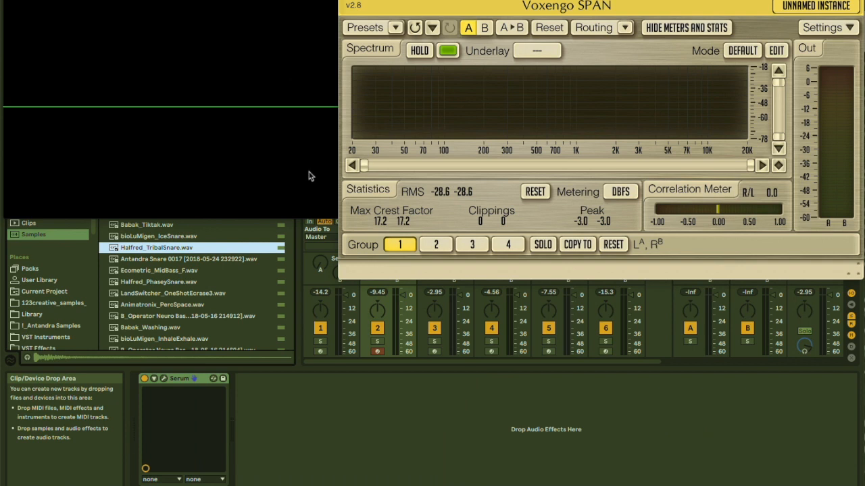
pyautogui.press('Right')
pyautogui.press('Right')
pyautogui.press('Right')
pyautogui.press('Right')
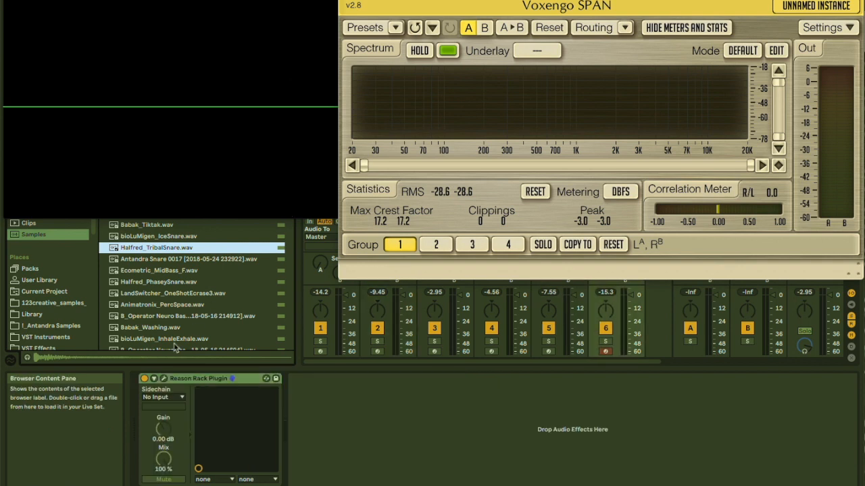
pyautogui.click(163, 379)
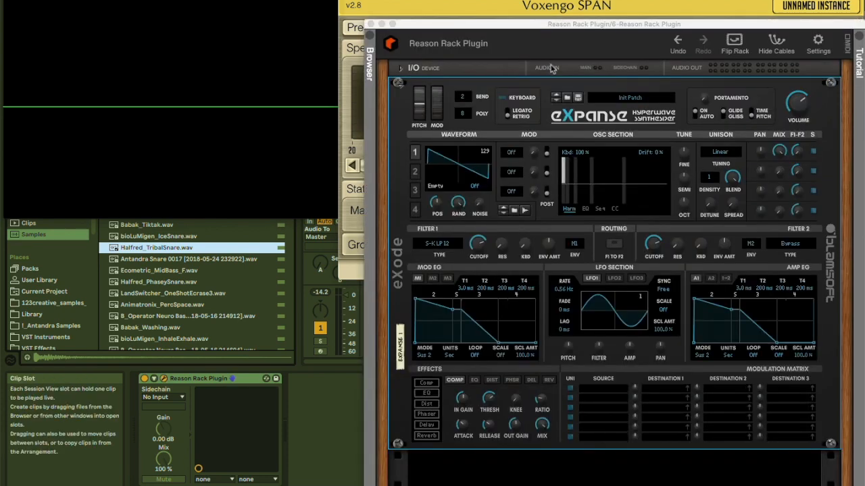
pyautogui.moveTo(515, 25); pyautogui.dragTo(510, 157)
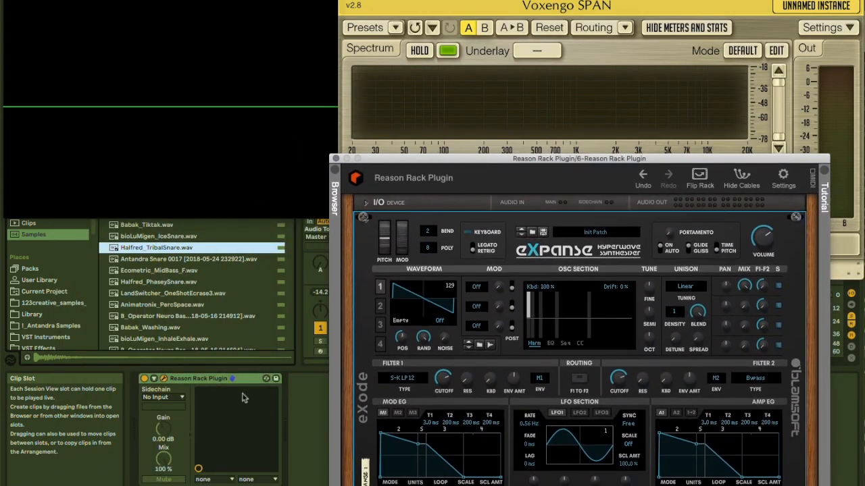
pyautogui.moveTo(418, 161); pyautogui.dragTo(431, 95)
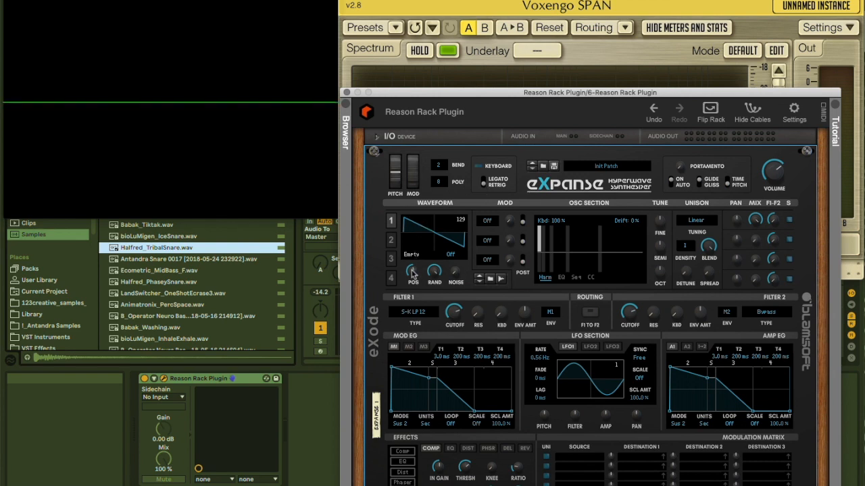
# - Load the PD Res 1 wavetable into Expanse's oscillator 1 and sweep its wavetable position from 1 upward
pyautogui.moveTo(412, 272)
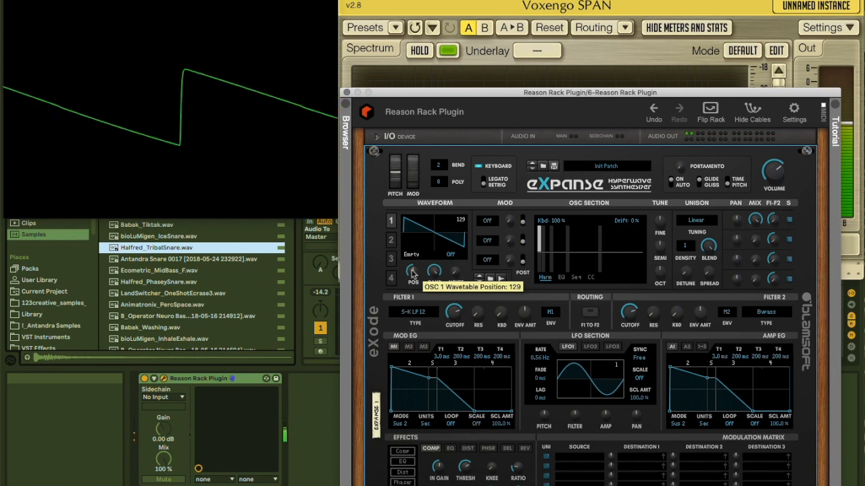
pyautogui.moveTo(412, 272); pyautogui.dragTo(424, 251)
pyautogui.click(423, 252)
pyautogui.moveTo(451, 159)
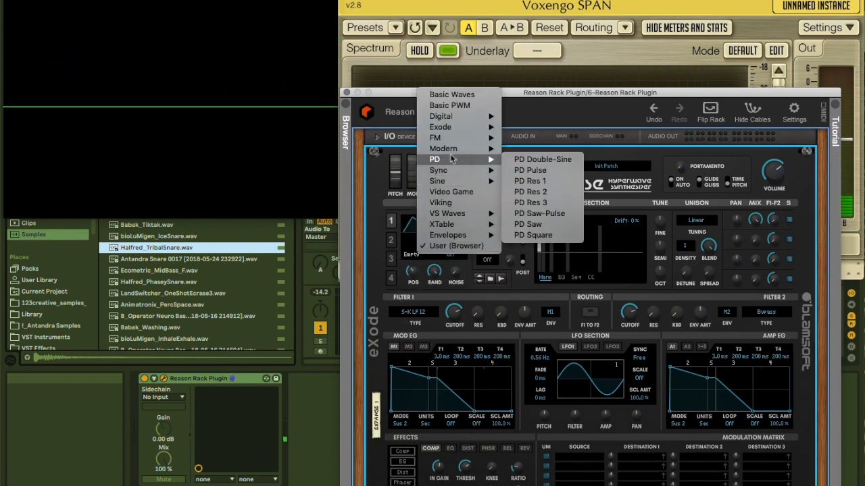
pyautogui.click(531, 181)
pyautogui.moveTo(412, 272); pyautogui.dragTo(405, 334)
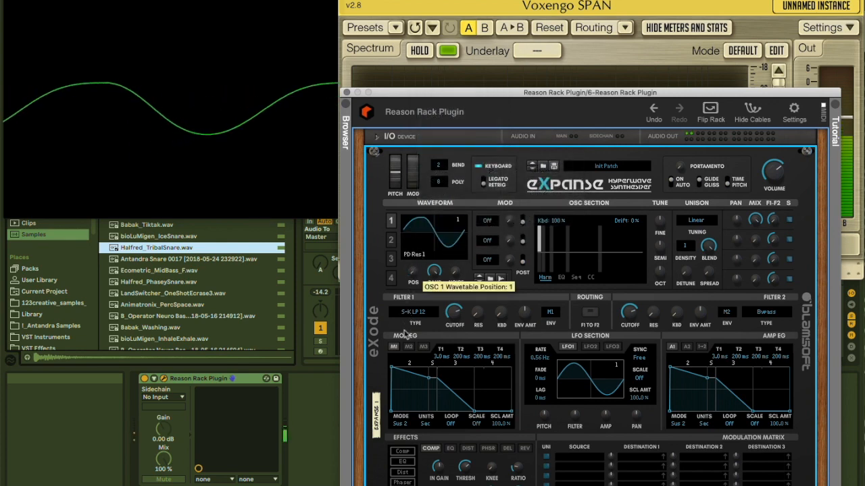
pyautogui.moveTo(410, 271); pyautogui.dragTo(392, 276)
# - Switch oscillator 1 to the Exode PWM 4 wavetable and sweep its wavetable position
pyautogui.click(447, 224)
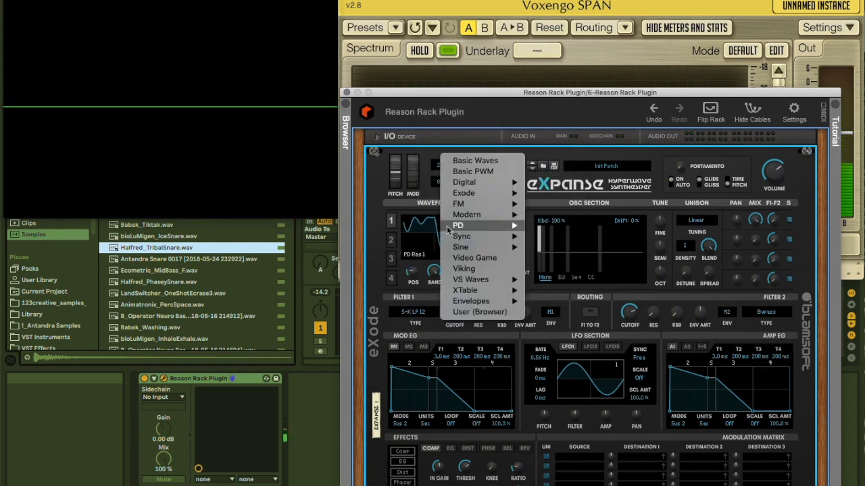
pyautogui.moveTo(517, 195)
pyautogui.click(562, 225)
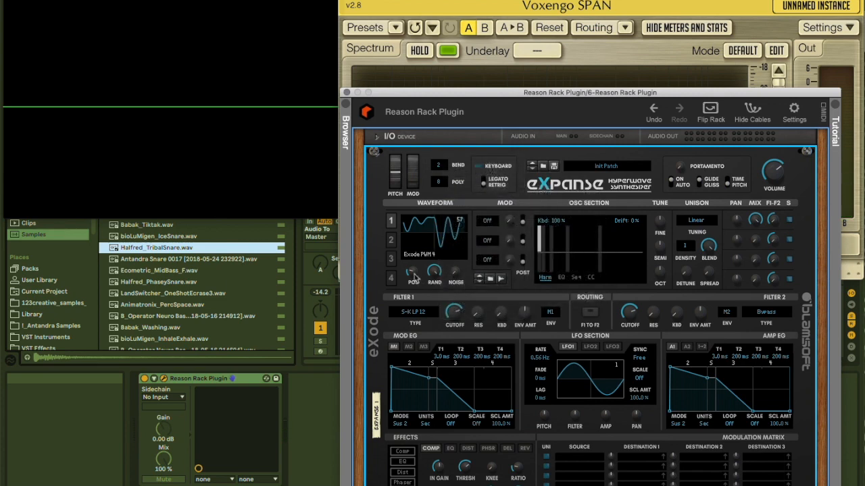
pyautogui.moveTo(413, 182); pyautogui.dragTo(383, 258)
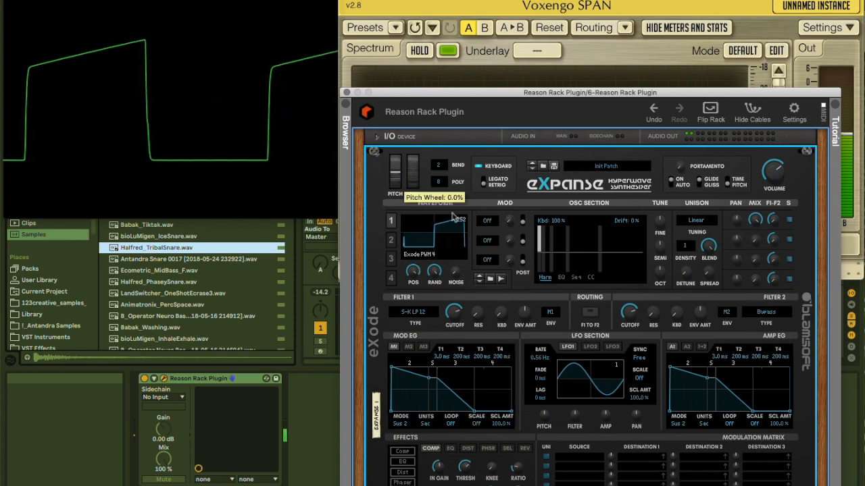
# - Switch oscillator 1 to Sine Table 2, sweep its position up to 256, and move the rack window below the analyzer
pyautogui.click(447, 226)
pyautogui.moveTo(469, 281)
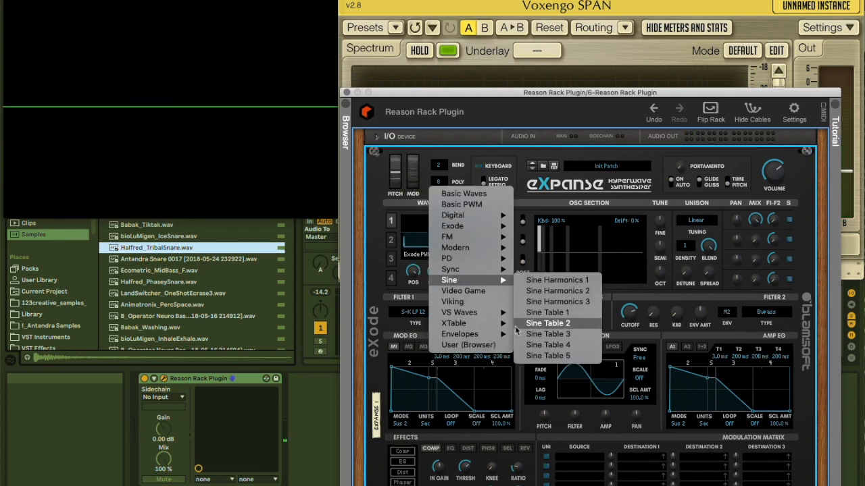
pyautogui.click(553, 326)
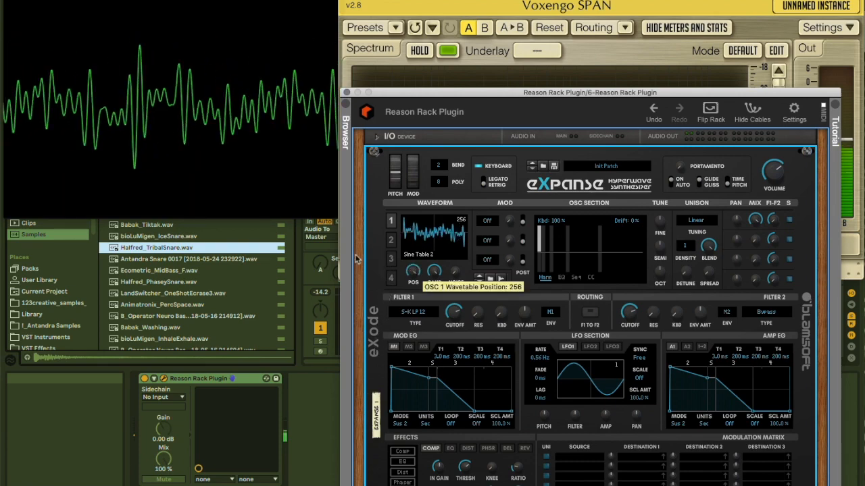
pyautogui.moveTo(421, 98); pyautogui.dragTo(396, 284)
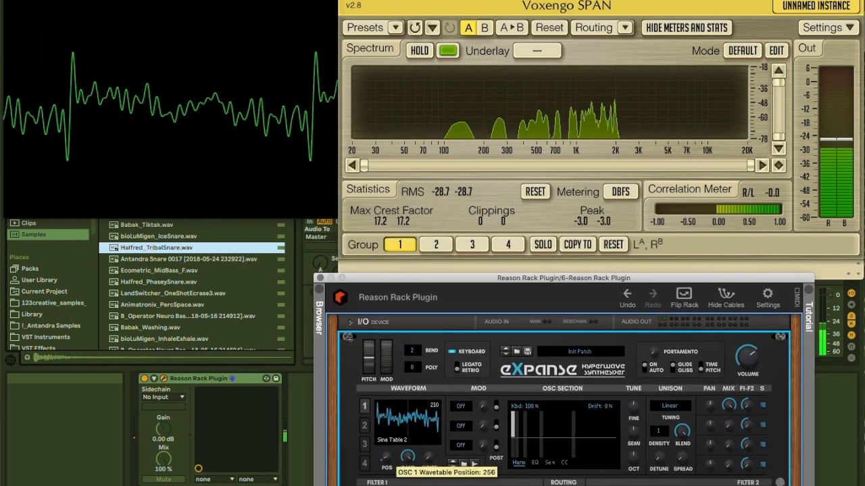
# - Look through oscillators 2 to 4, the oscillator section's EQ, Seq and CC pages, and the unison tuning options
pyautogui.click(366, 427)
pyautogui.click(365, 444)
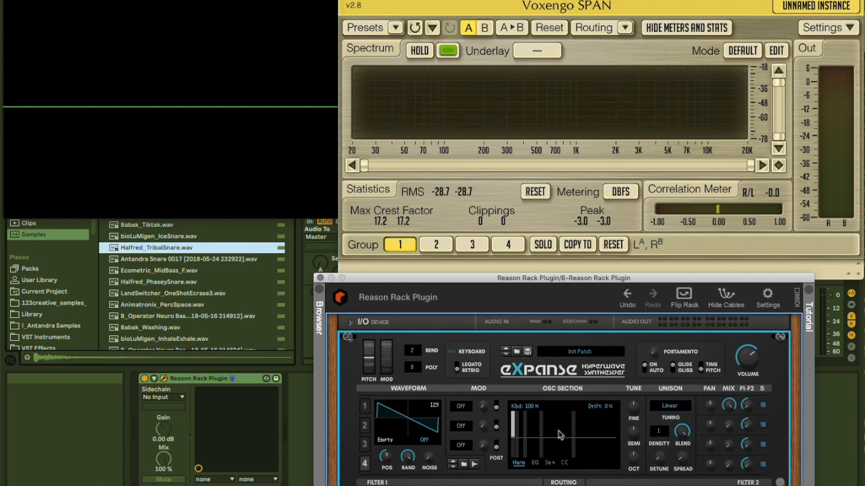
pyautogui.click(540, 465)
pyautogui.click(552, 465)
pyautogui.click(564, 464)
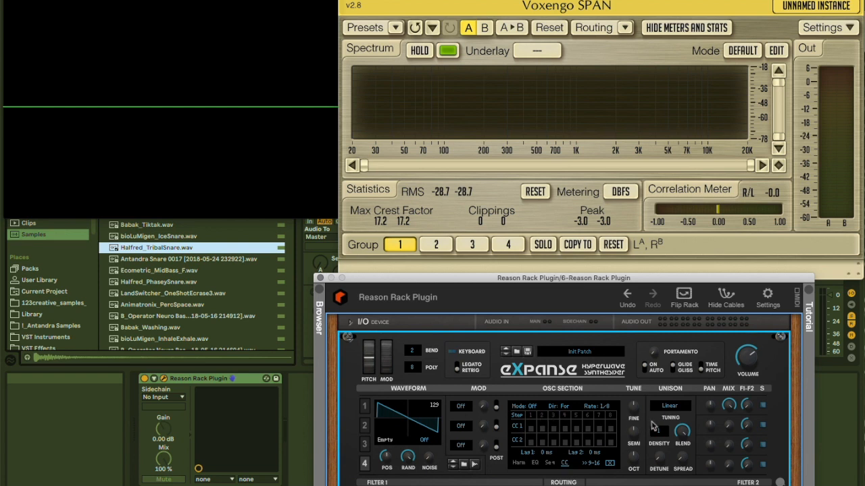
pyautogui.click(676, 404)
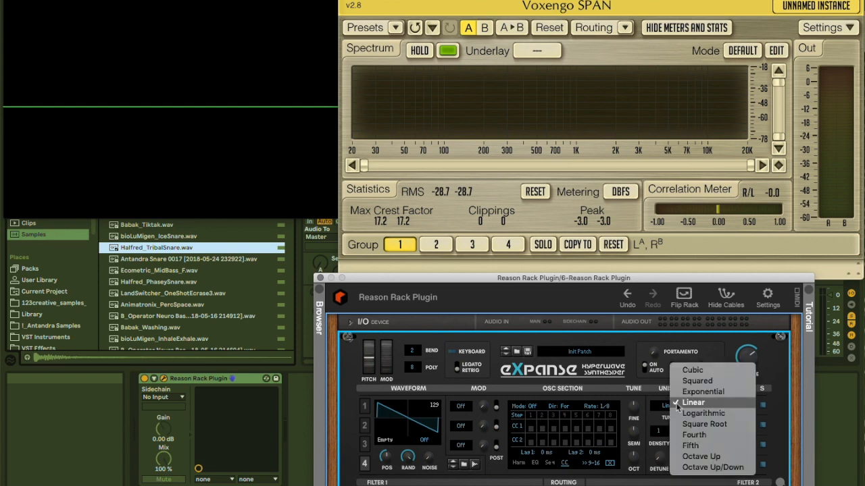
pyautogui.click(655, 397)
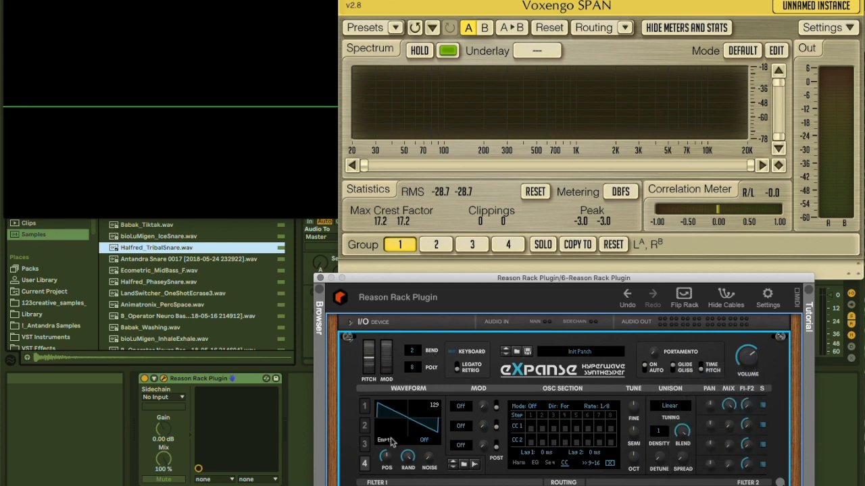
# - Load the Halfred_TribalSnare.wav sample into oscillator 4's empty user wavetable and sweep its wavetable position up to 256
pyautogui.moveTo(385, 457)
pyautogui.mouseDown()
pyautogui.moveTo(386, 425)
pyautogui.moveTo(385, 474)
pyautogui.mouseUp()
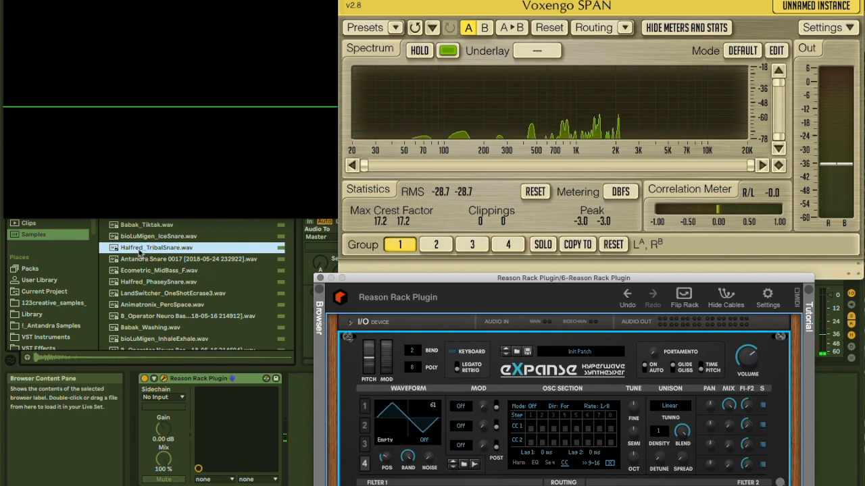
pyautogui.moveTo(138, 250); pyautogui.dragTo(346, 349)
pyautogui.moveTo(395, 423); pyautogui.dragTo(398, 426)
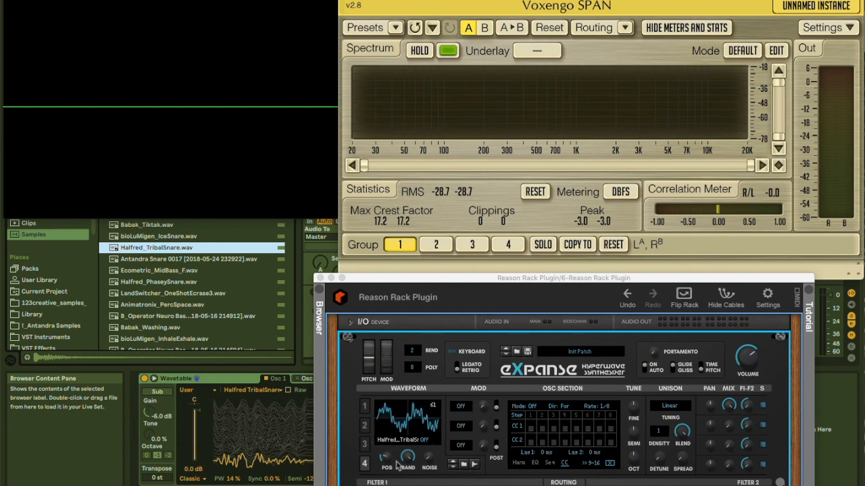
pyautogui.moveTo(387, 460); pyautogui.dragTo(377, 401)
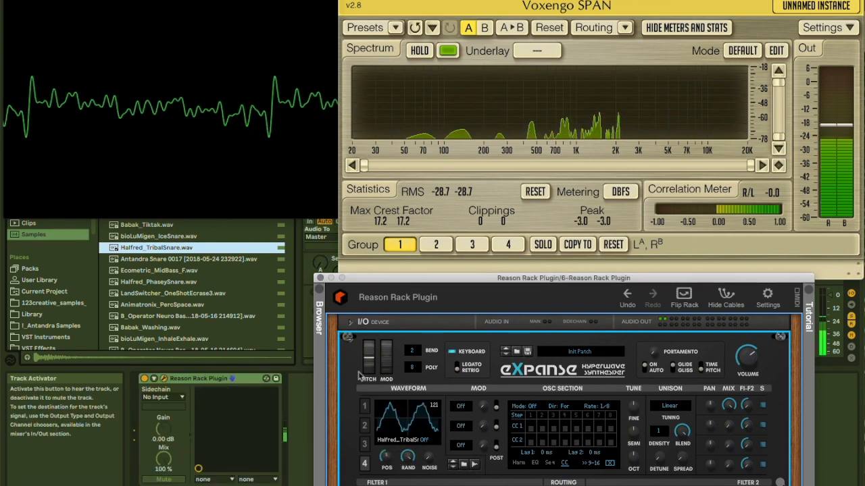
pyautogui.moveTo(384, 457); pyautogui.dragTo(383, 346)
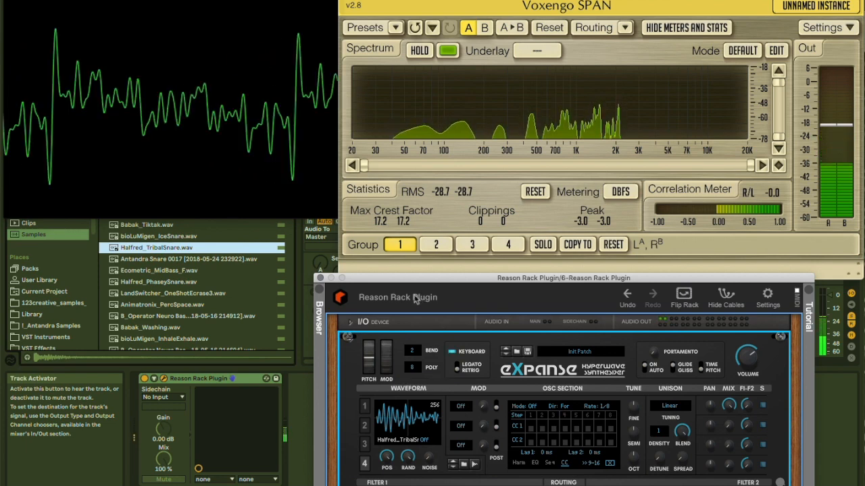
# - Move the rack window to uncover the filters, select oscillator 1, and try to load Halfred_TribalSnare.wav over its Sine Table 2 wavetable
pyautogui.moveTo(406, 283); pyautogui.dragTo(296, 190)
pyautogui.click(256, 314)
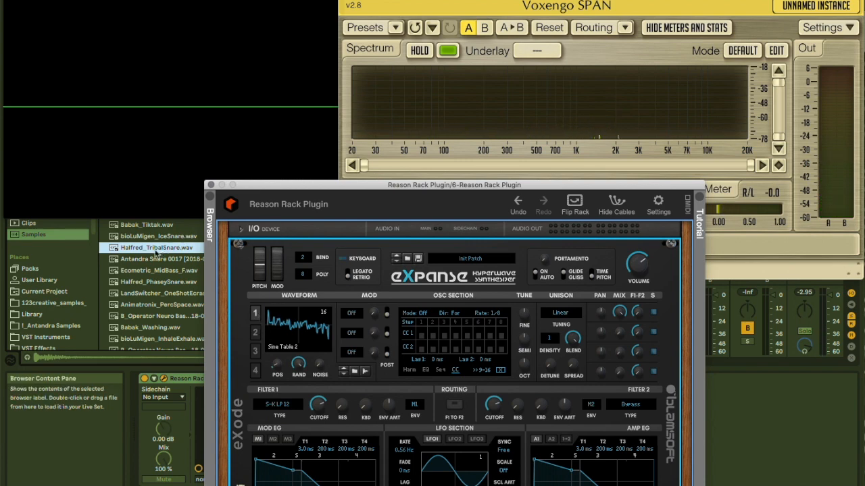
pyautogui.moveTo(149, 252); pyautogui.dragTo(266, 297)
pyautogui.moveTo(291, 324); pyautogui.dragTo(291, 325)
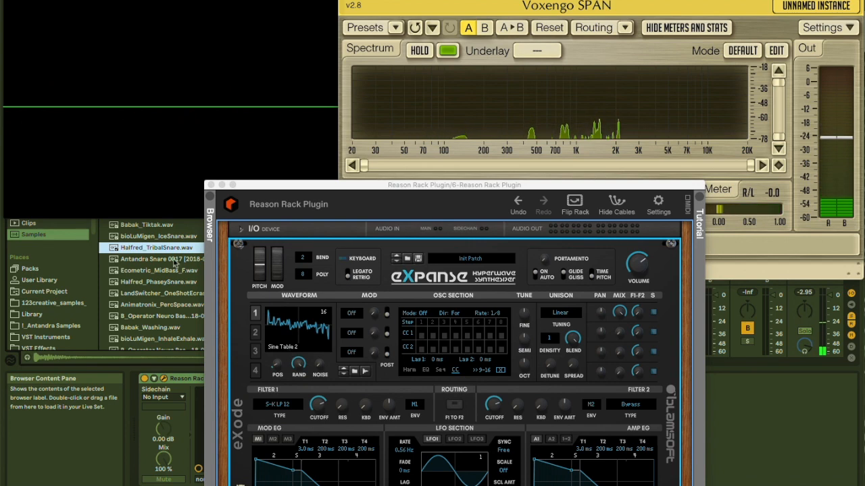
pyautogui.moveTo(170, 258); pyautogui.dragTo(292, 335)
# - Switch oscillator 1 to the User (Browser) wavetable so that it uses Halfred_TribalSnare.wav
pyautogui.click(298, 347)
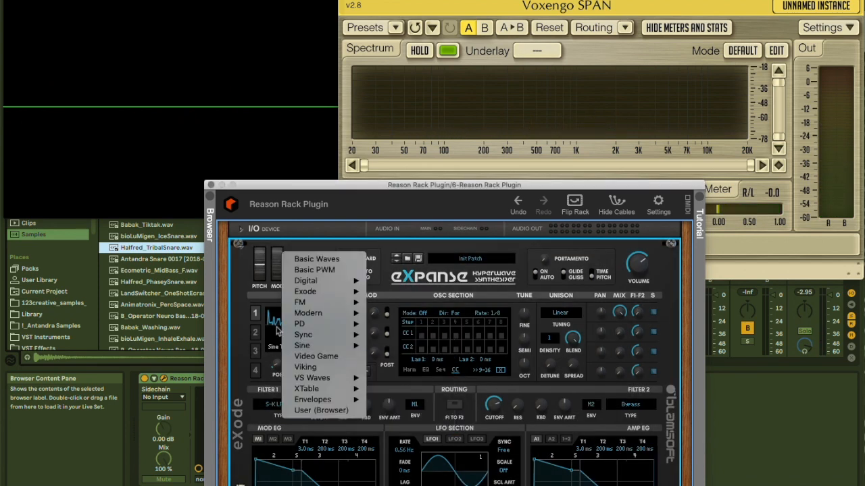
pyautogui.click(280, 348)
pyautogui.click(279, 350)
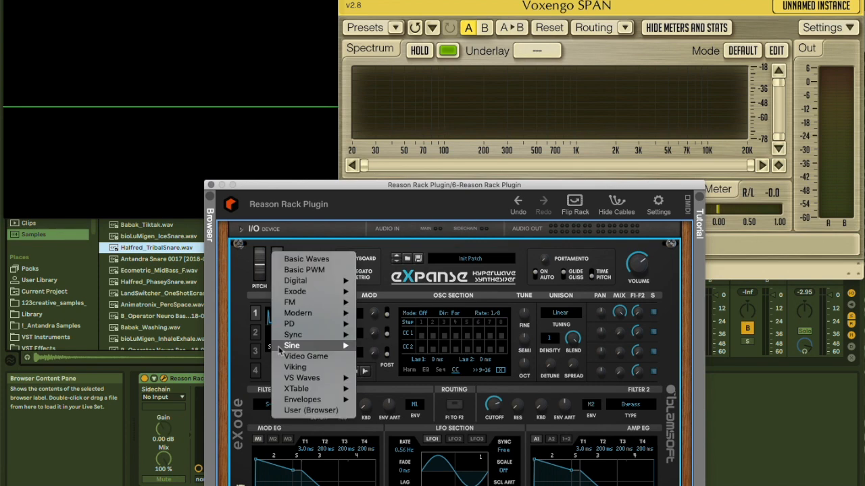
pyautogui.click(311, 410)
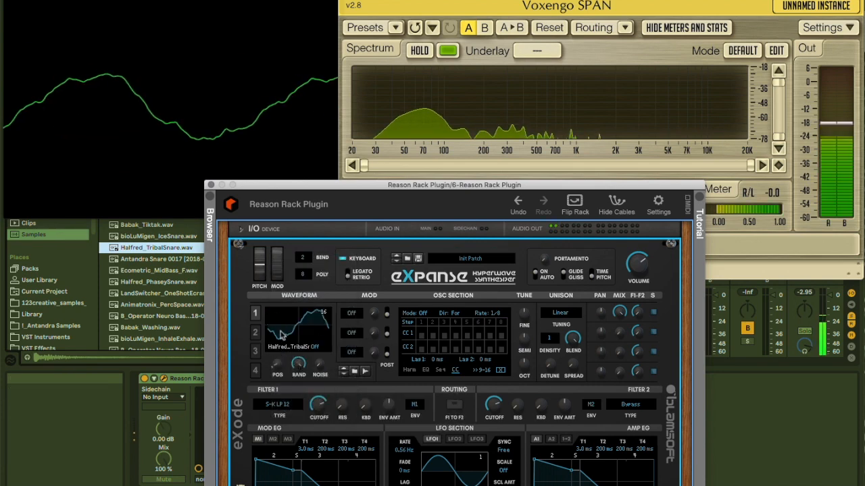
# - Sweep oscillator 1's wavetable position up and back down with interpolation off, ending at 77
pyautogui.moveTo(280, 331); pyautogui.dragTo(265, 270)
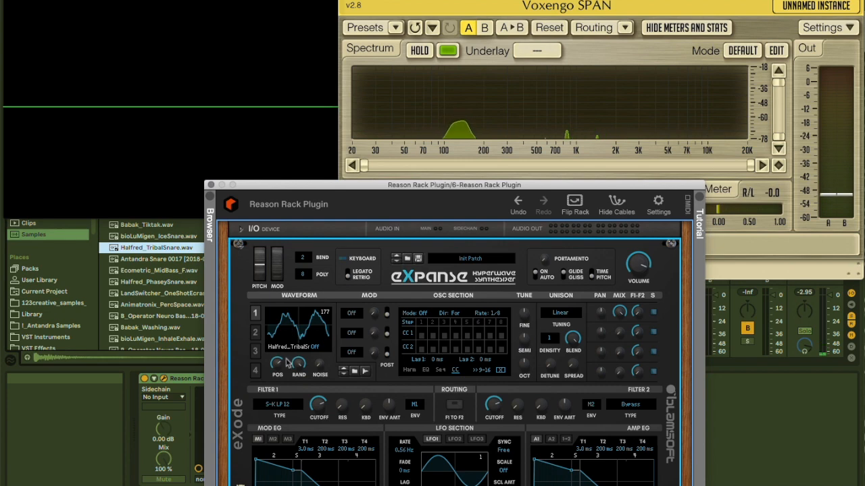
pyautogui.moveTo(276, 365); pyautogui.dragTo(249, 426)
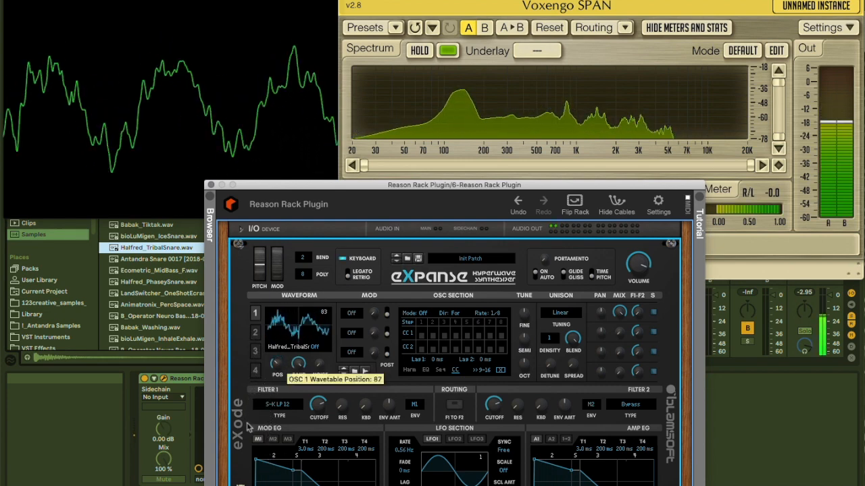
pyautogui.moveTo(248, 465); pyautogui.dragTo(249, 460)
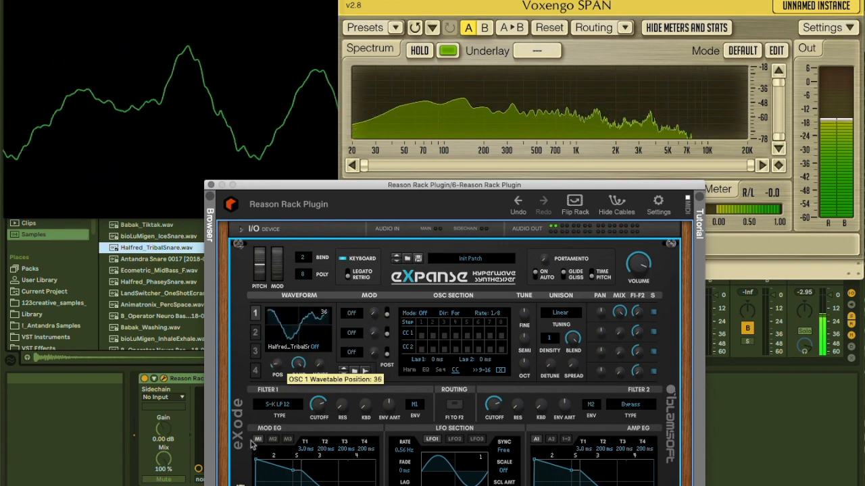
pyautogui.moveTo(257, 422); pyautogui.dragTo(260, 407)
# - Set oscillator 1's wavetable interpolation to Spectral Morph (Morph6) and sweep its wavetable position
pyautogui.click(316, 346)
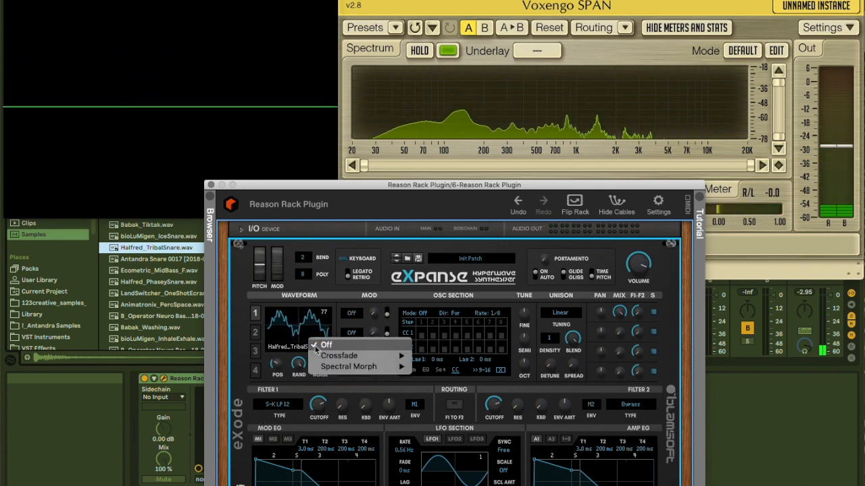
pyautogui.moveTo(340, 357)
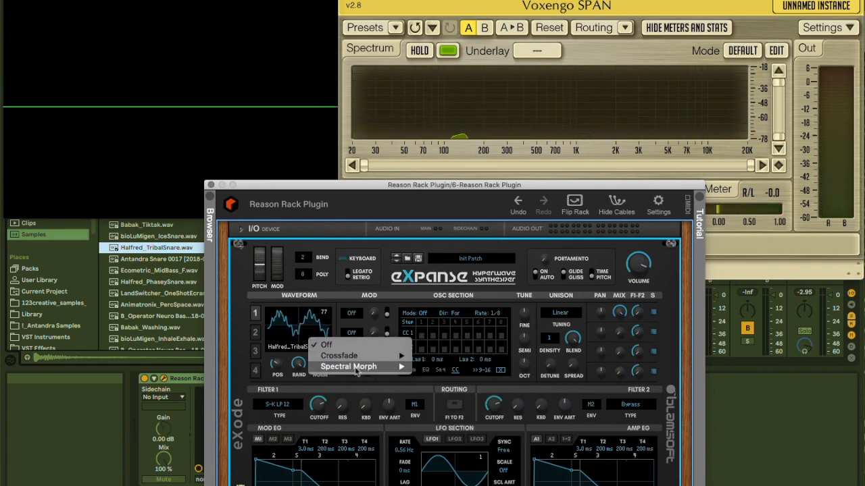
pyautogui.moveTo(388, 366)
pyautogui.click(419, 410)
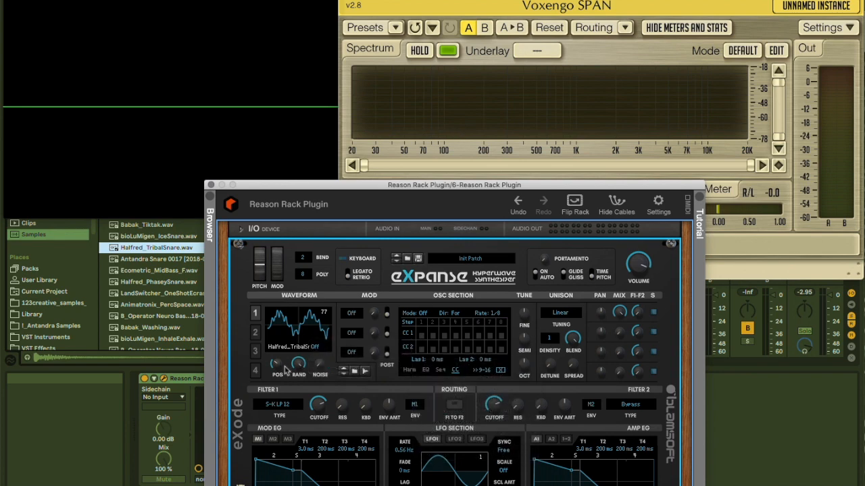
pyautogui.moveTo(276, 339); pyautogui.dragTo(261, 359)
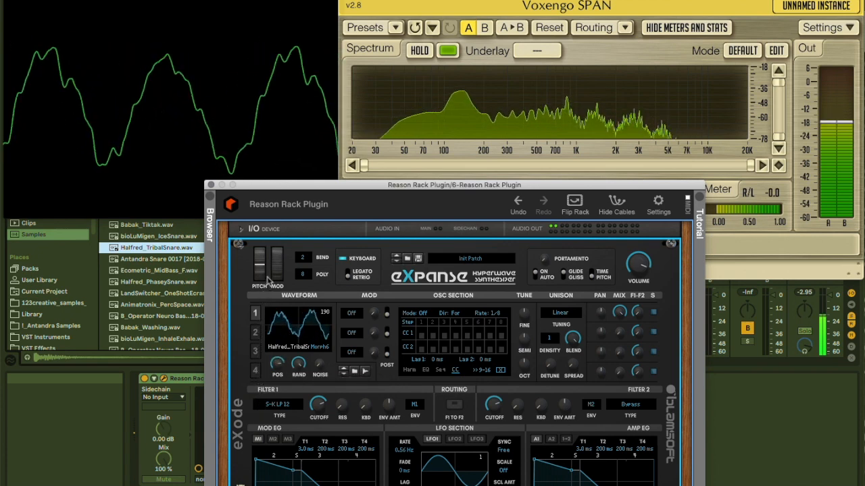
# - Change oscillator 1's interpolation to Crossfade (Fade7) and sweep its wavetable position, ending at 14
pyautogui.click(312, 323)
pyautogui.moveTo(365, 336)
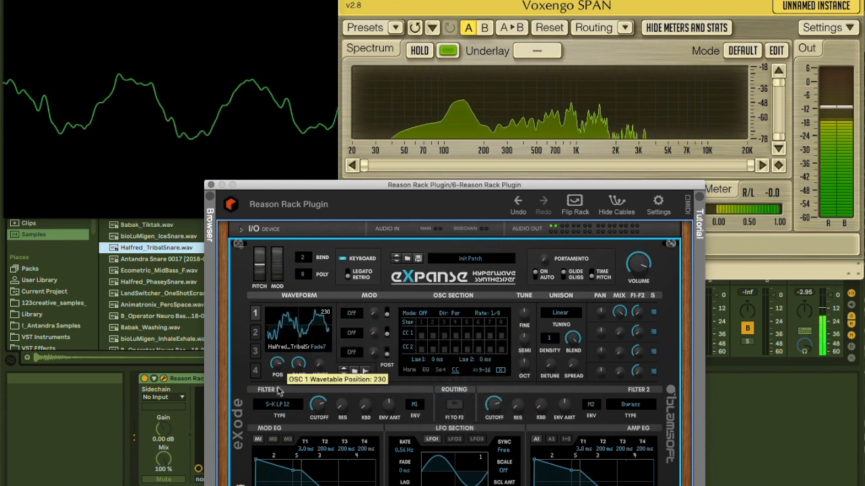
pyautogui.moveTo(276, 470)
pyautogui.mouseDown()
pyautogui.moveTo(276, 336)
pyautogui.moveTo(267, 481)
pyautogui.mouseUp()
# - Change oscillator 1's interpolation to Spectral Morph (Morph8) and sweep its wavetable position, ending at 1
pyautogui.click(317, 346)
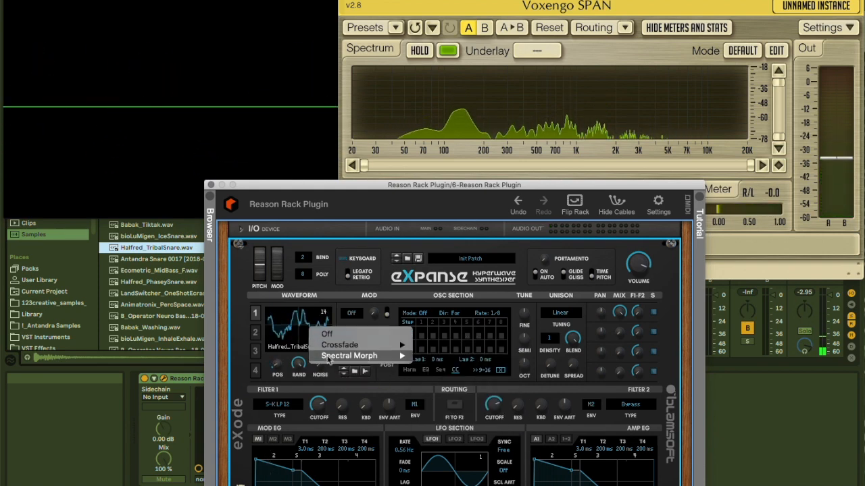
pyautogui.moveTo(329, 360)
pyautogui.click(474, 421)
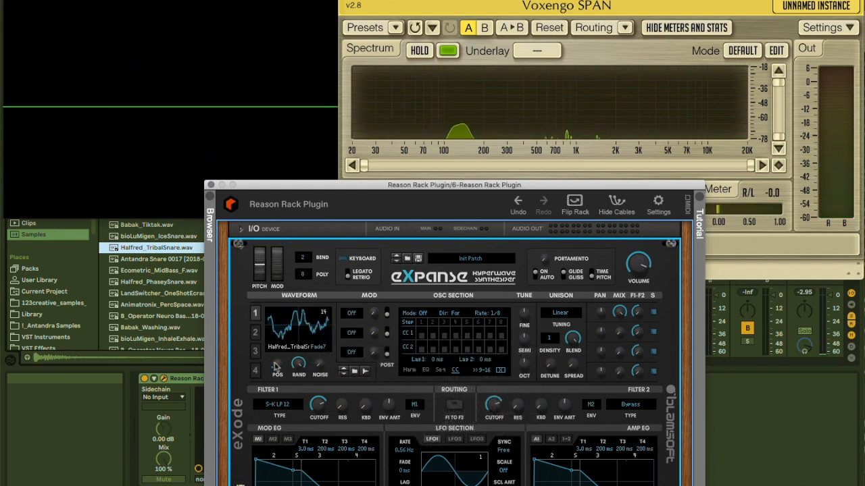
pyautogui.moveTo(276, 364); pyautogui.dragTo(250, 395)
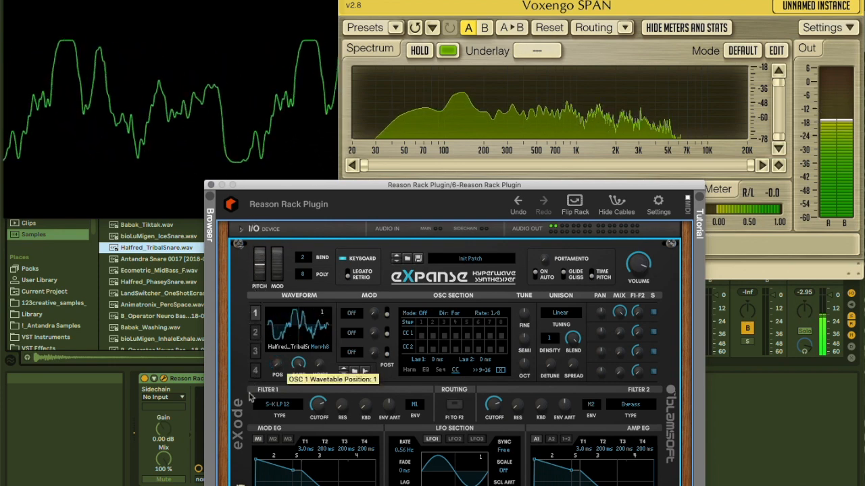